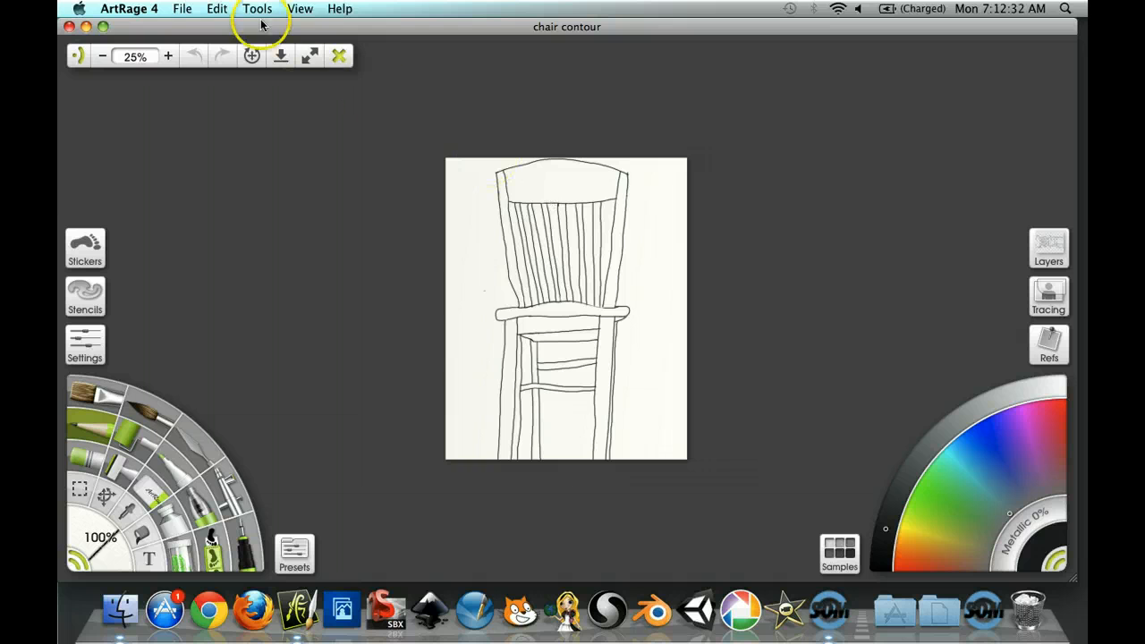
- Export the chair drawing as a JPEG image named "chair contour" into the personal Digital Art folder inside Documents
left_click(182, 9)
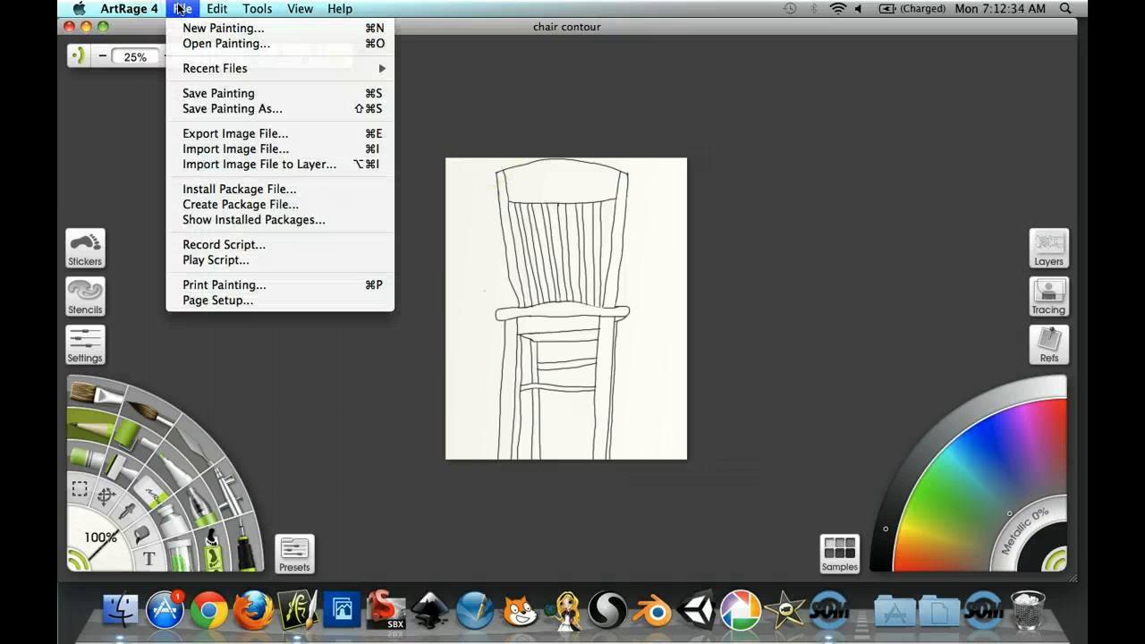
left_click(212, 135)
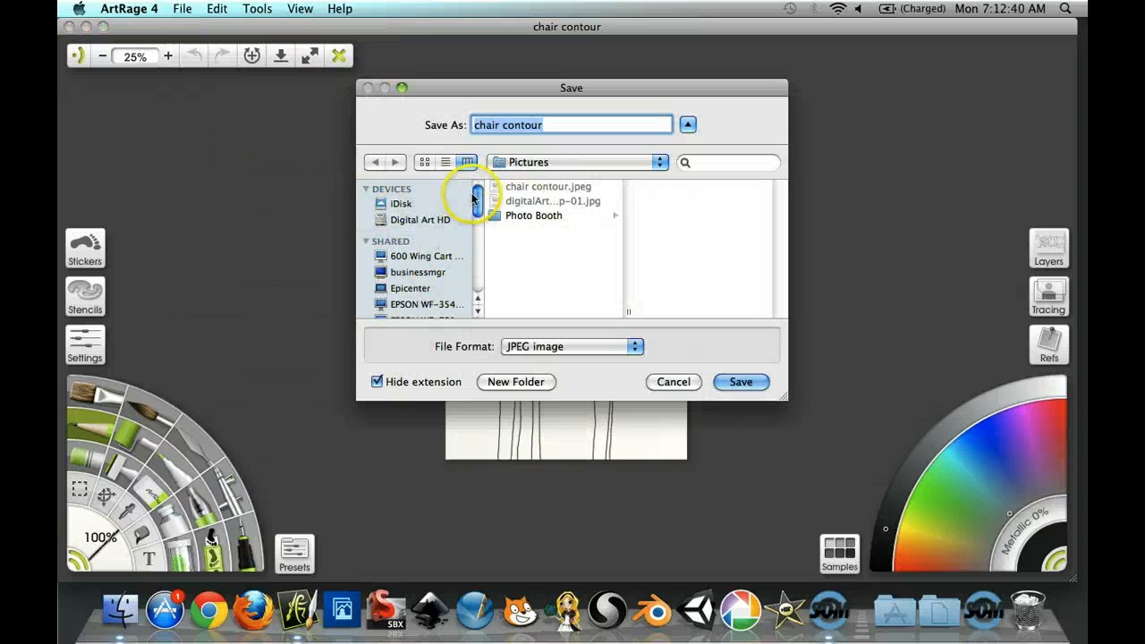
scroll(430, 232, "down", 5)
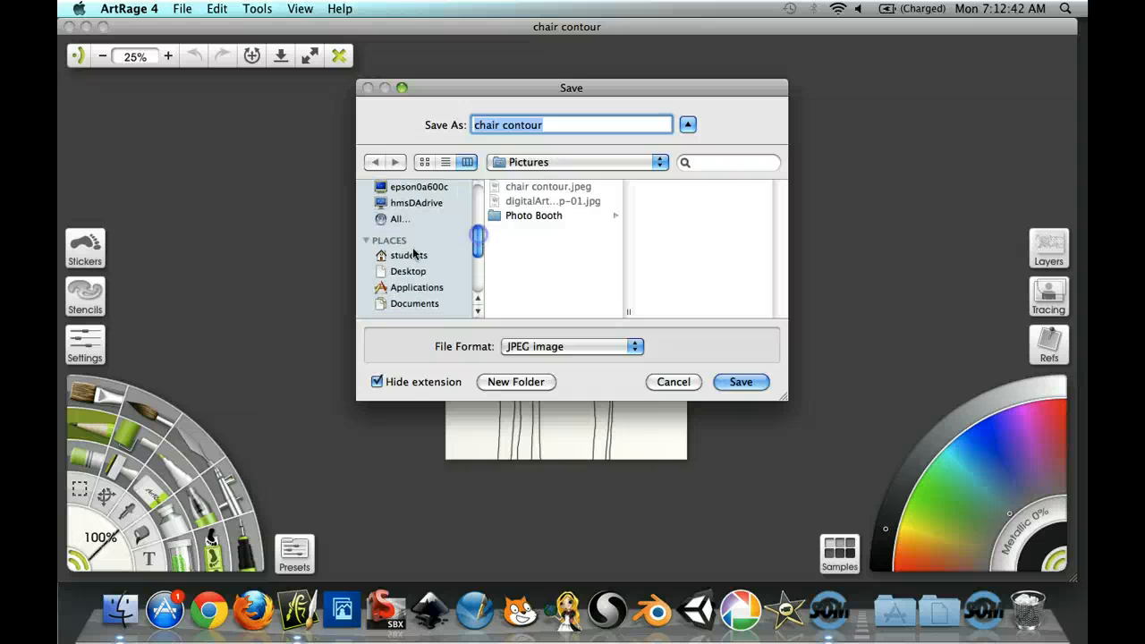
left_click(407, 257)
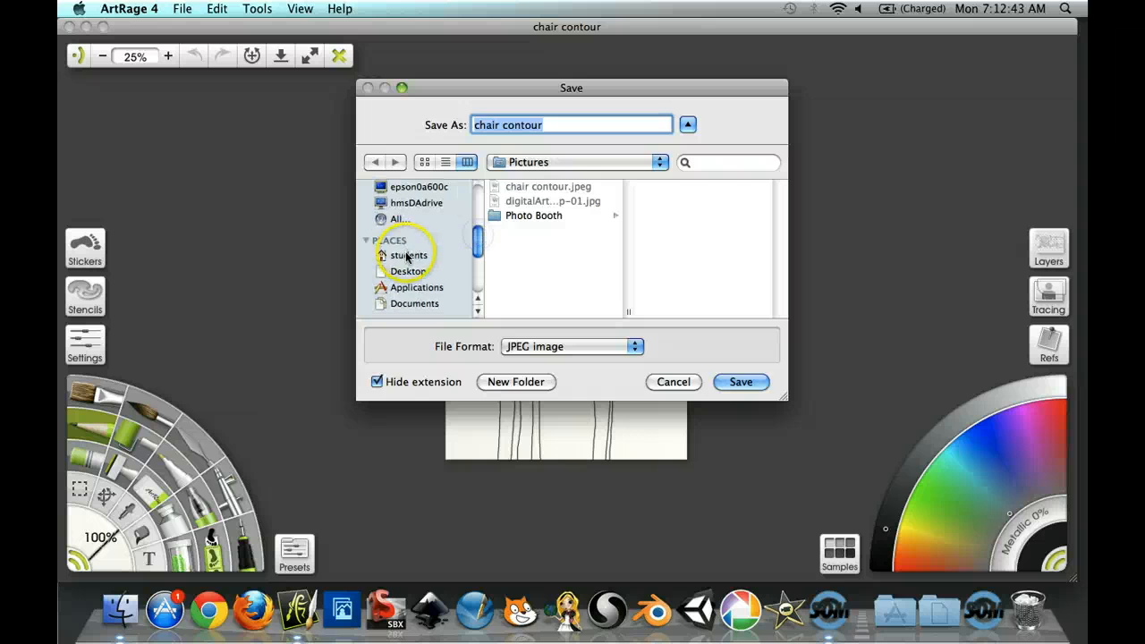
left_click(402, 302)
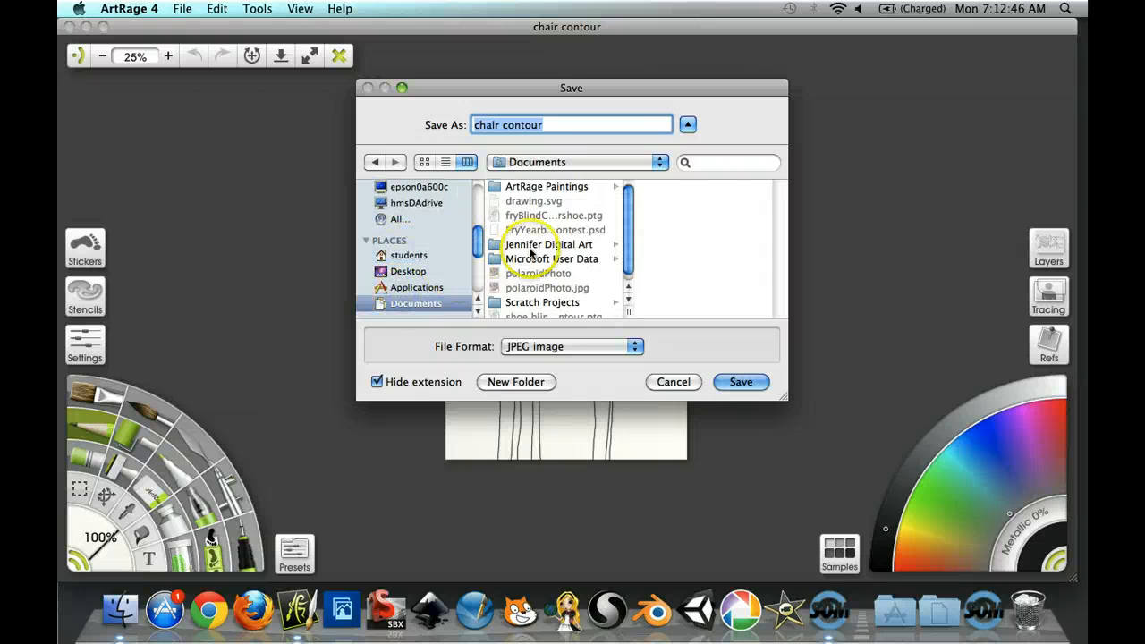
left_click(542, 249)
left_click(554, 125)
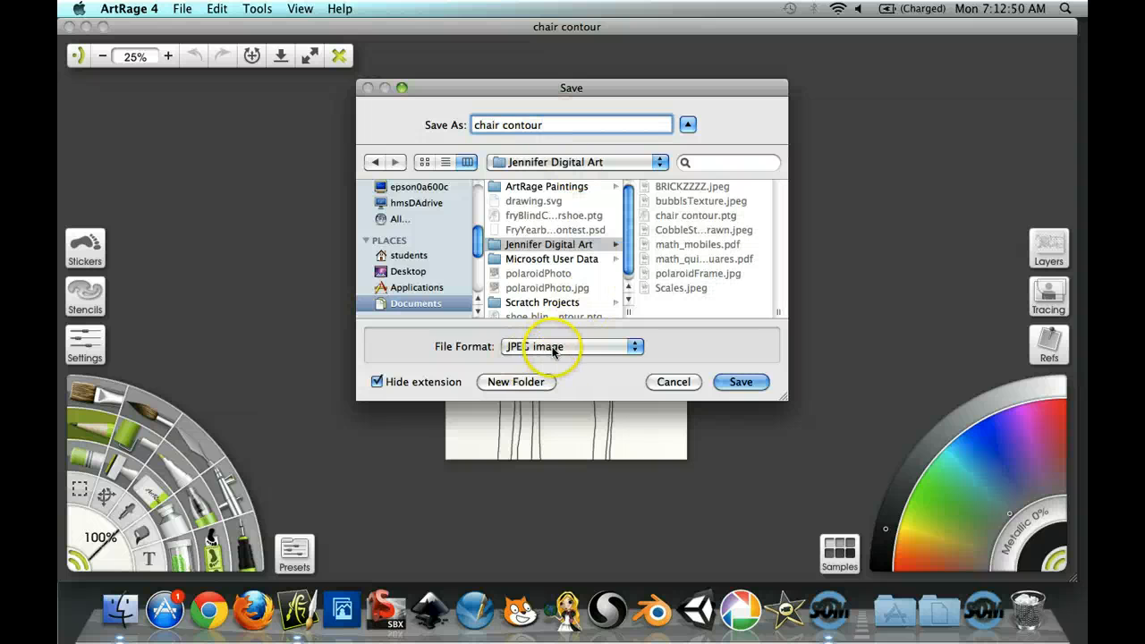
left_click(742, 383)
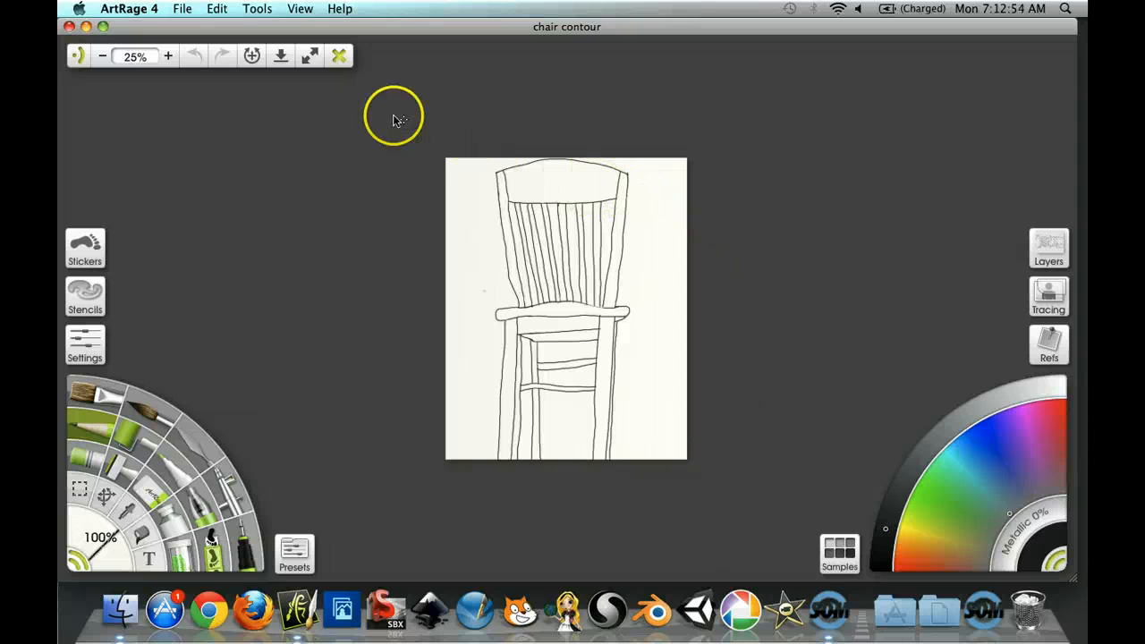
- Quit ArtRage and launch Adobe Photoshop Elements Editor
left_click(131, 8)
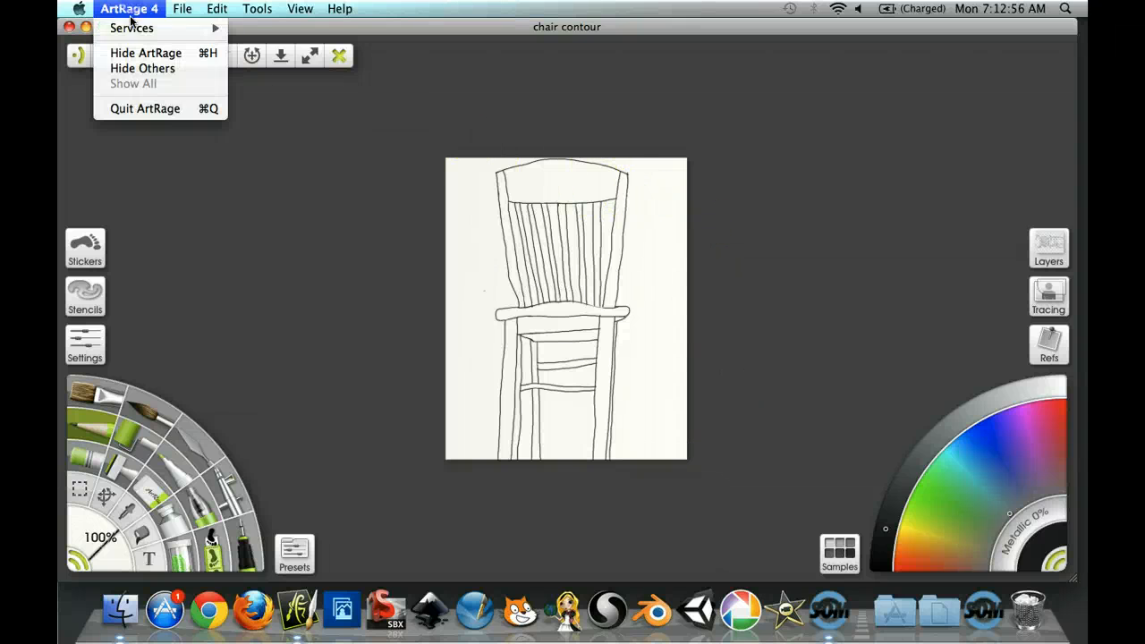
left_click(147, 106)
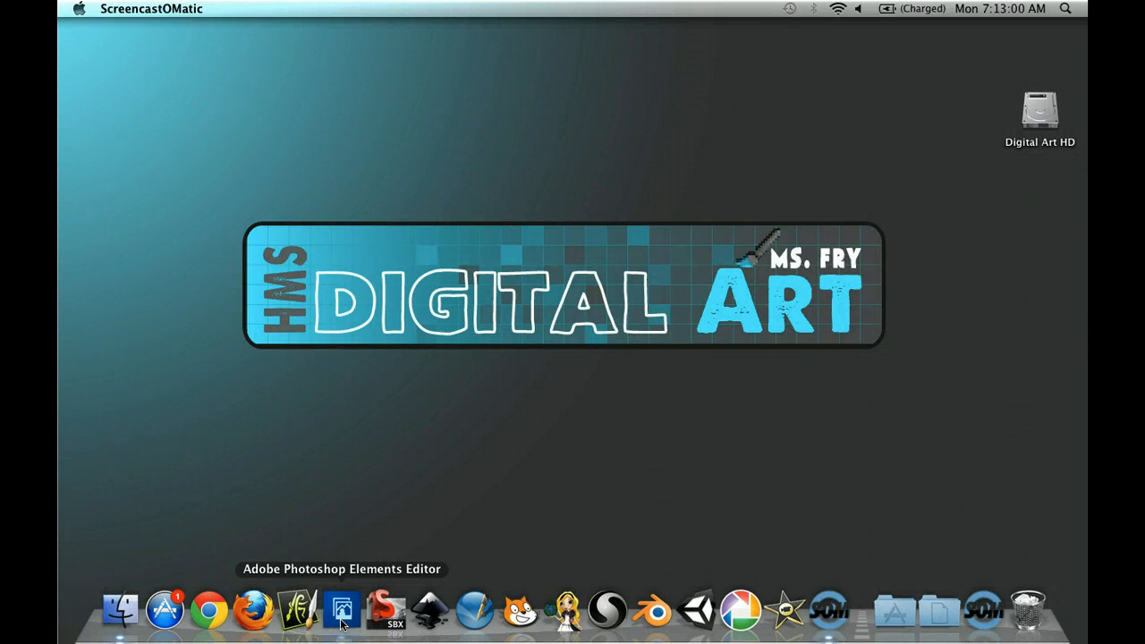
left_click(341, 618)
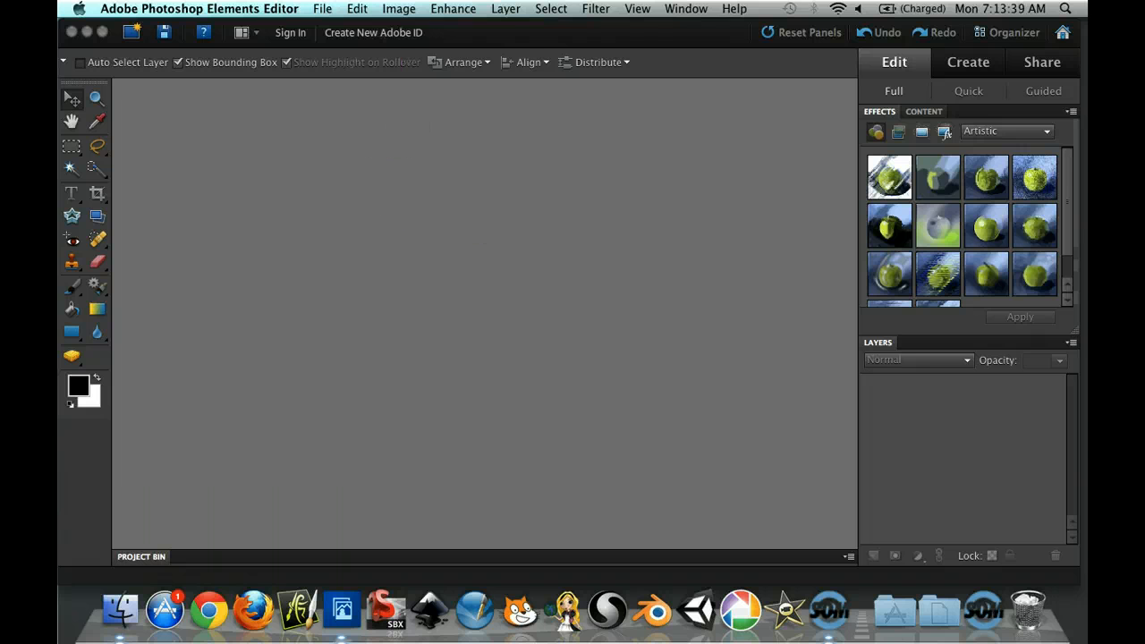
- Open chair contour.jpeg from the personal Digital Art folder inside Documents
left_click(321, 8)
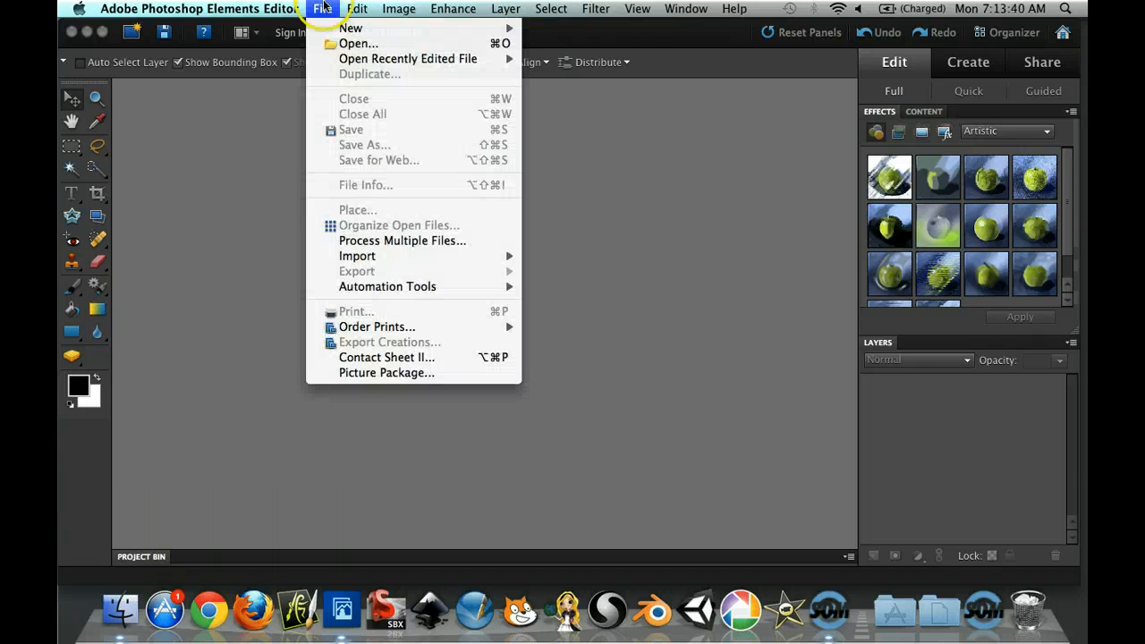
left_click(350, 44)
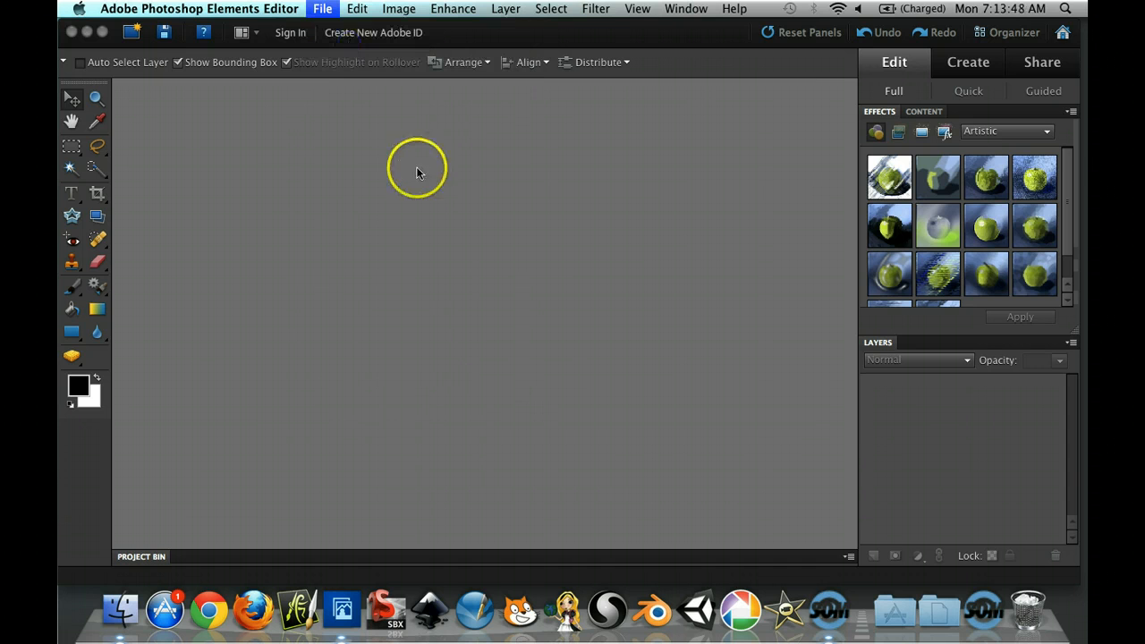
left_click(562, 212)
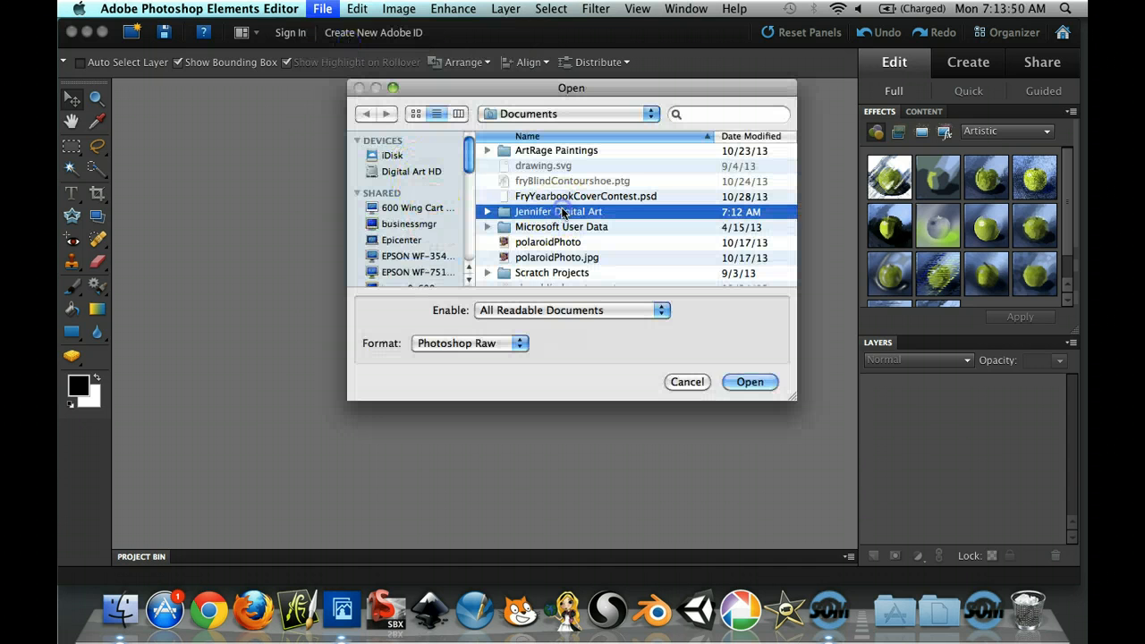
double_click(562, 211)
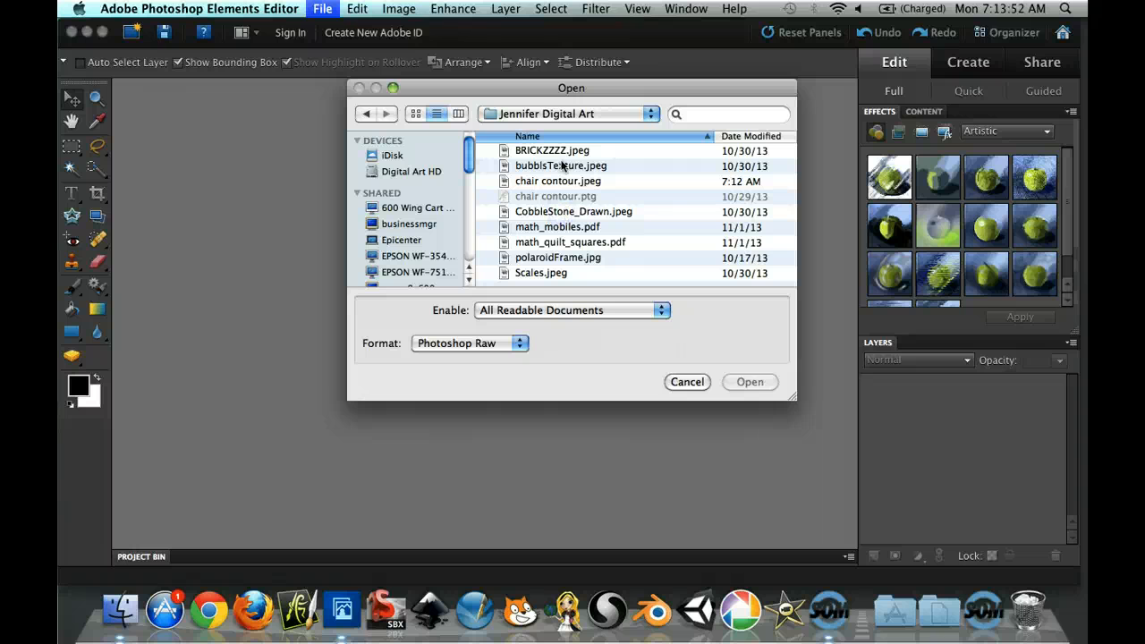
left_click(596, 179)
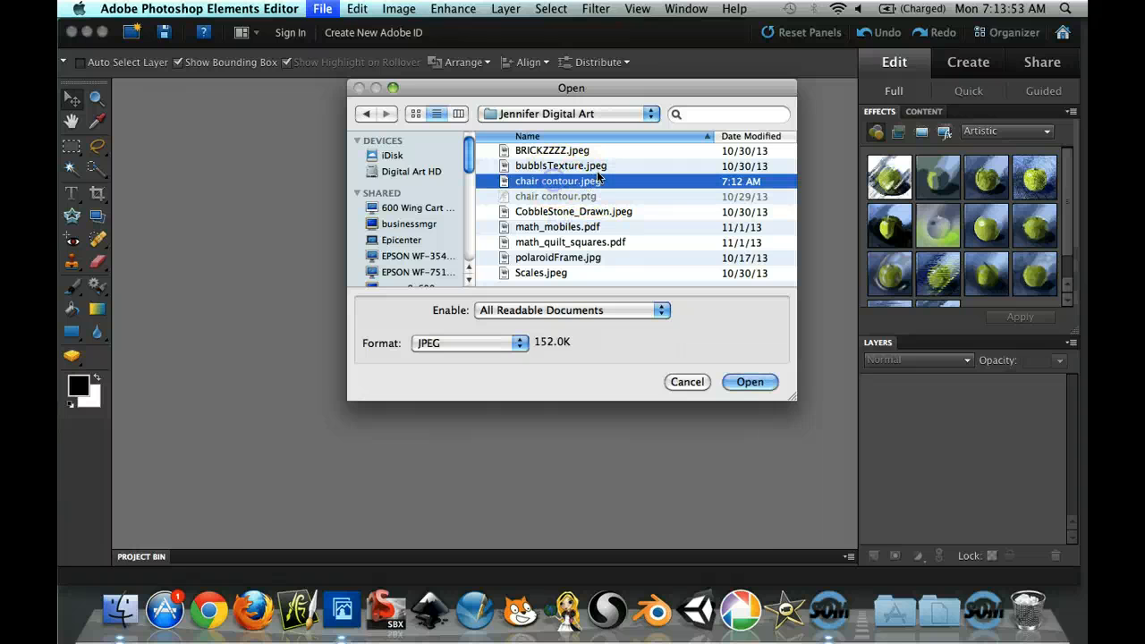
left_click(747, 382)
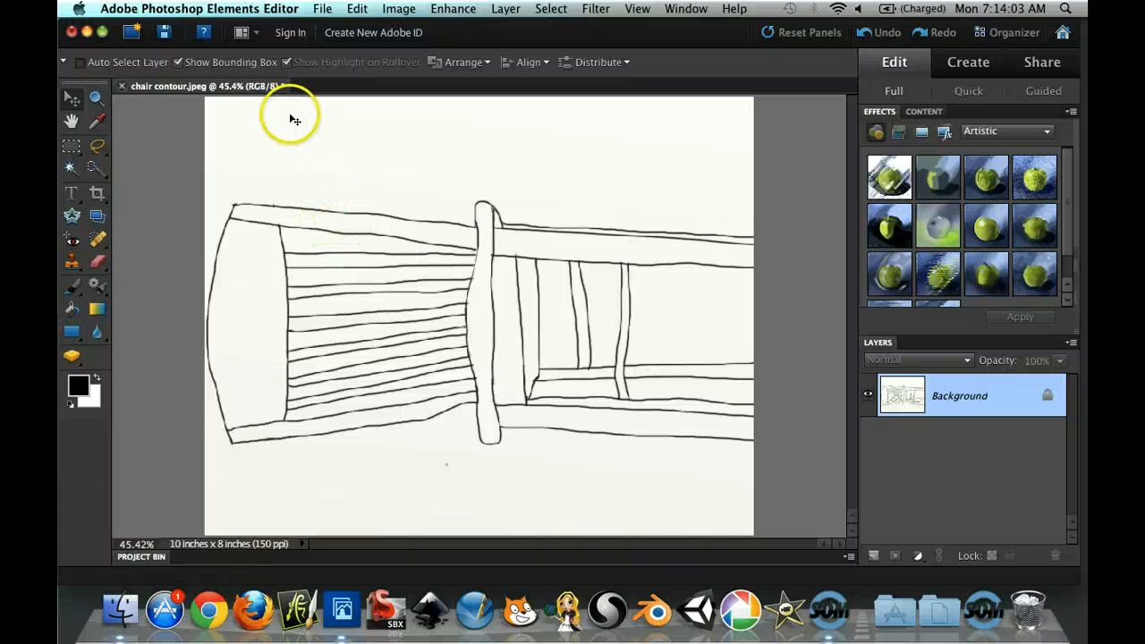
- Rotate the whole chair image 90° right so the chair stands upright
left_click(394, 8)
mouse_move(435, 32)
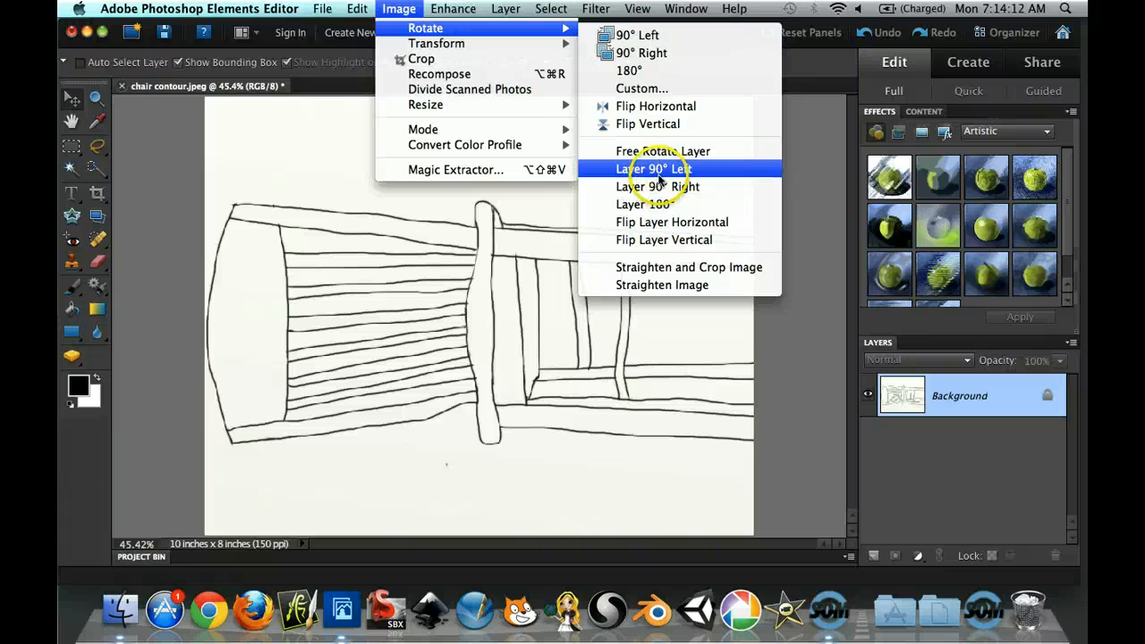
left_click(640, 53)
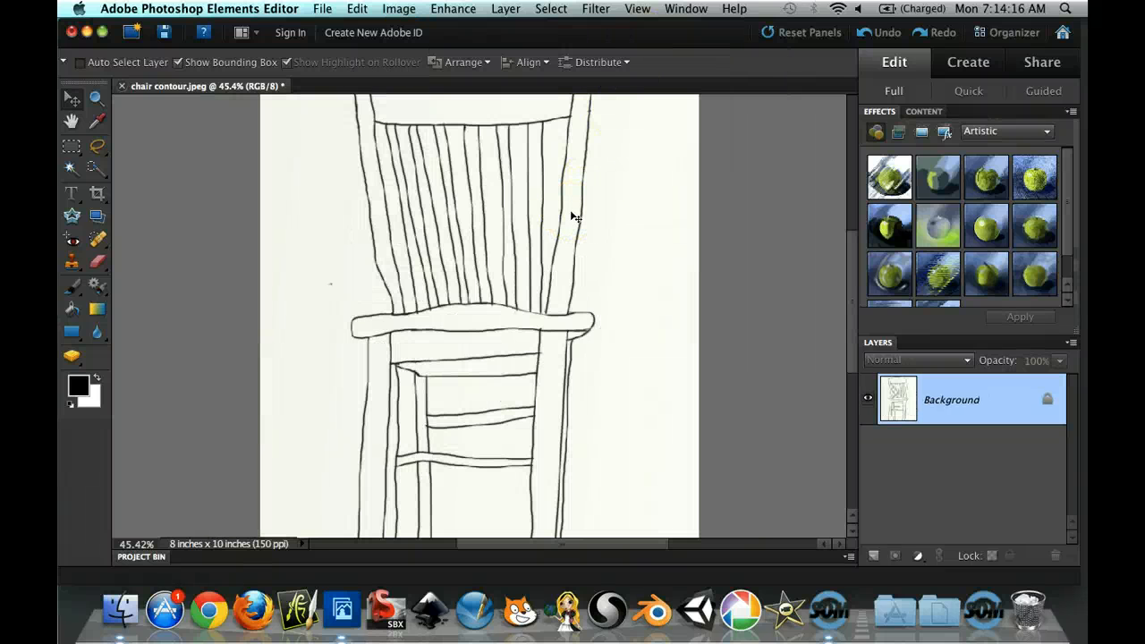
key("super+minus")
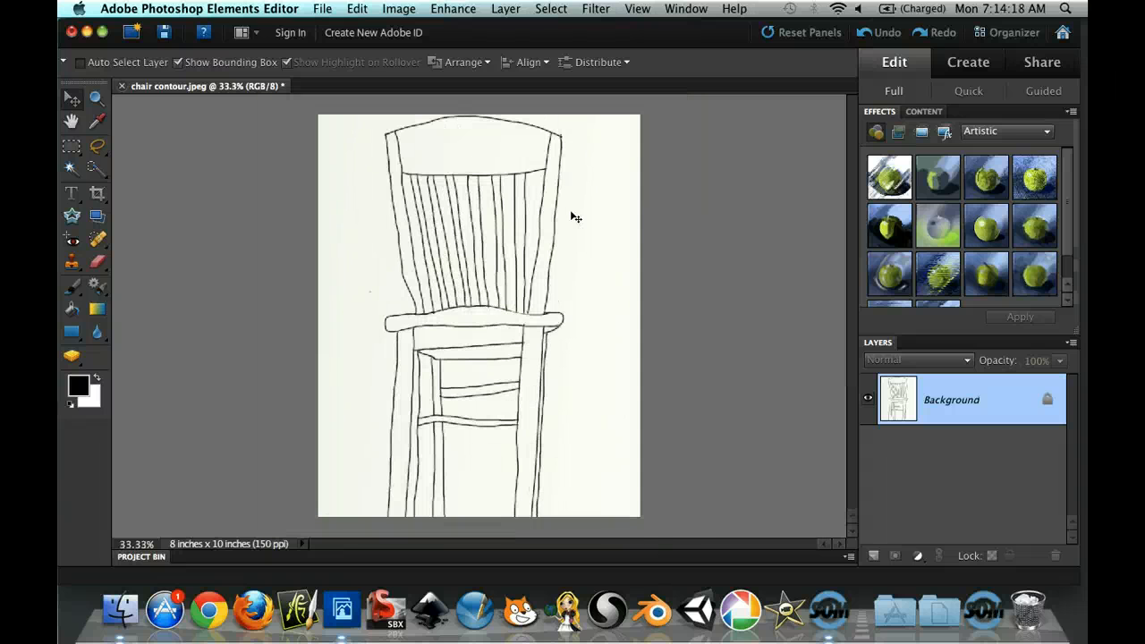
scroll(572, 217, "up", 1)
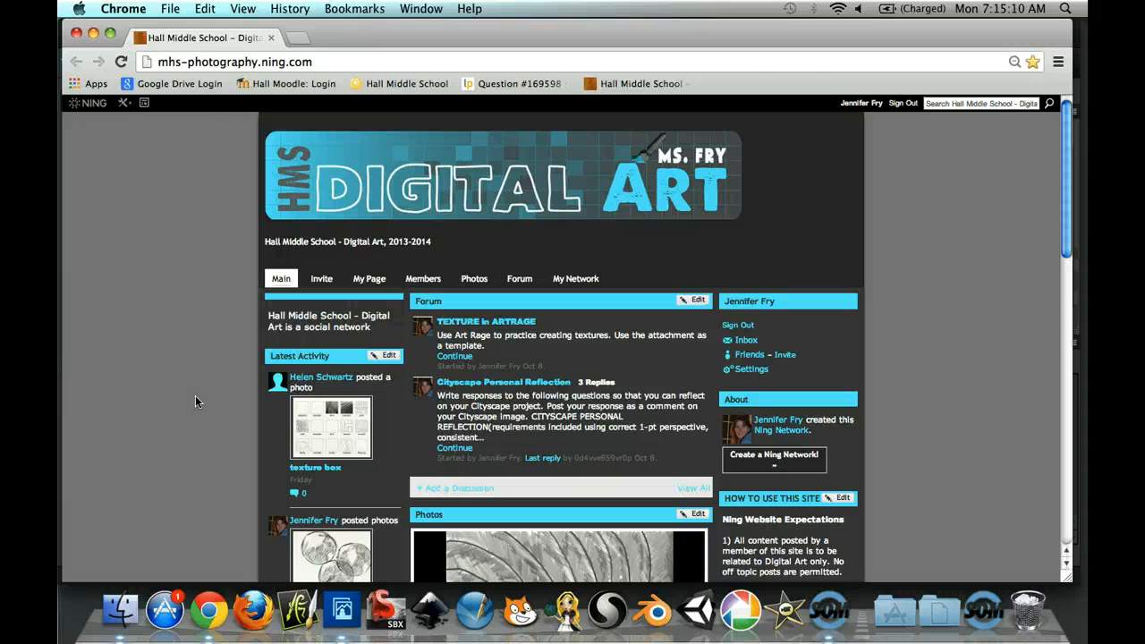
- In Chrome, open the Texture Library album from all photo albums on the Digital Art class site
left_click(219, 209)
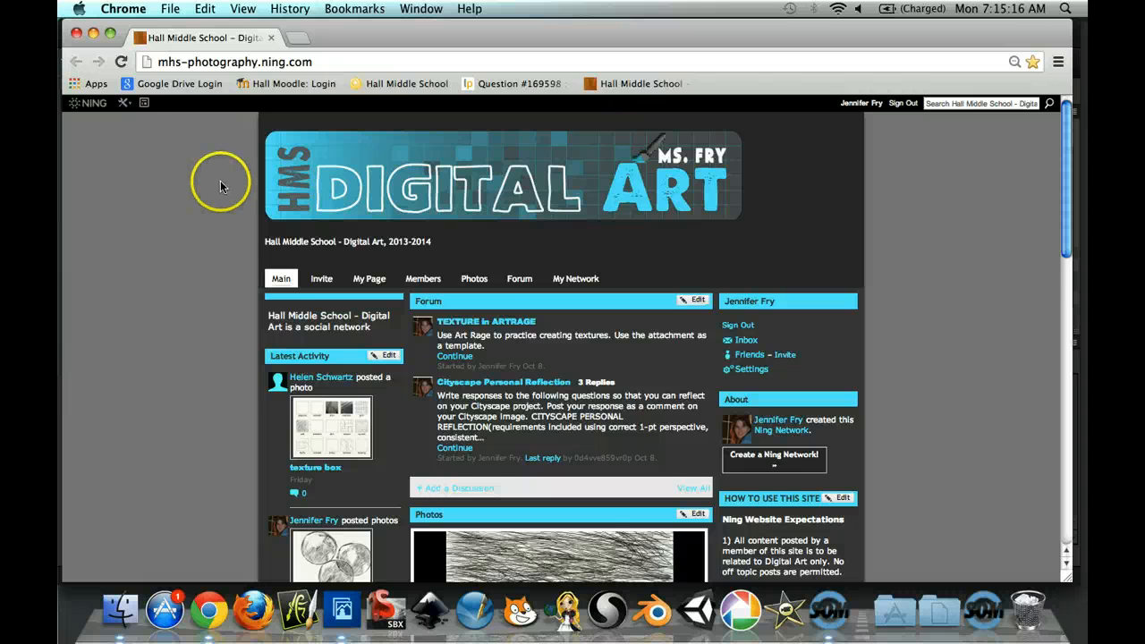
left_click(479, 279)
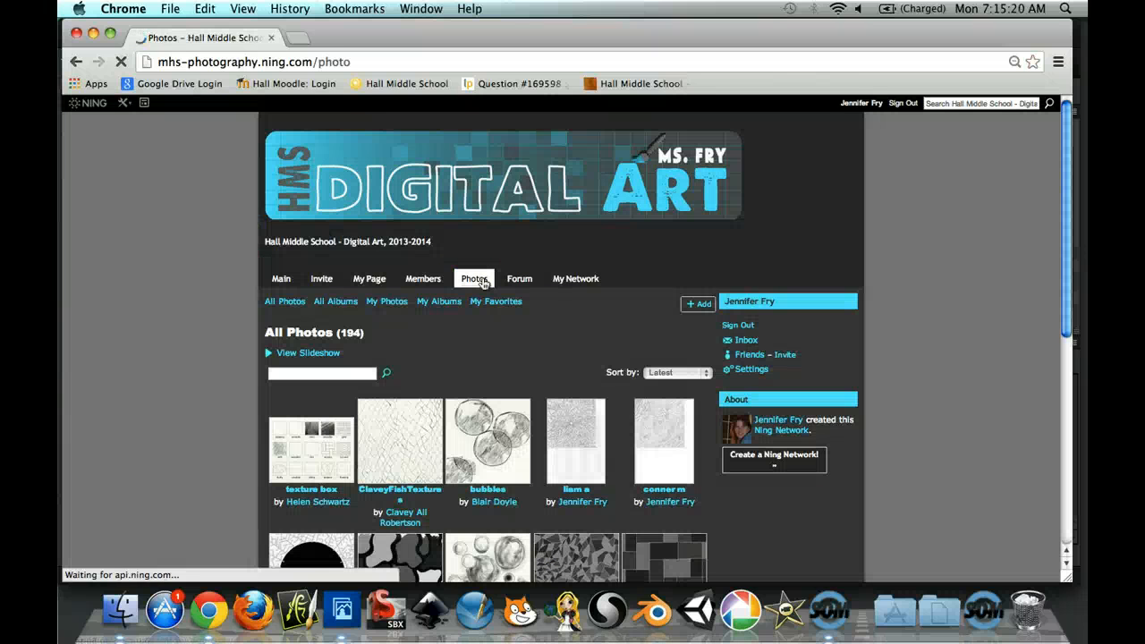
left_click(337, 305)
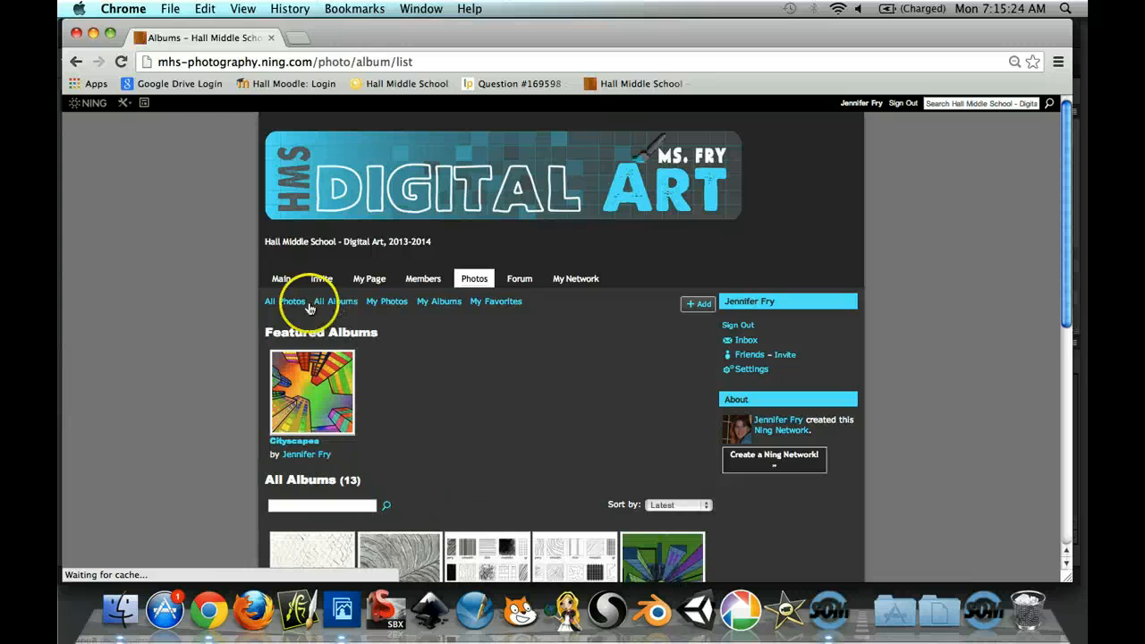
scroll(179, 278, "down", 5)
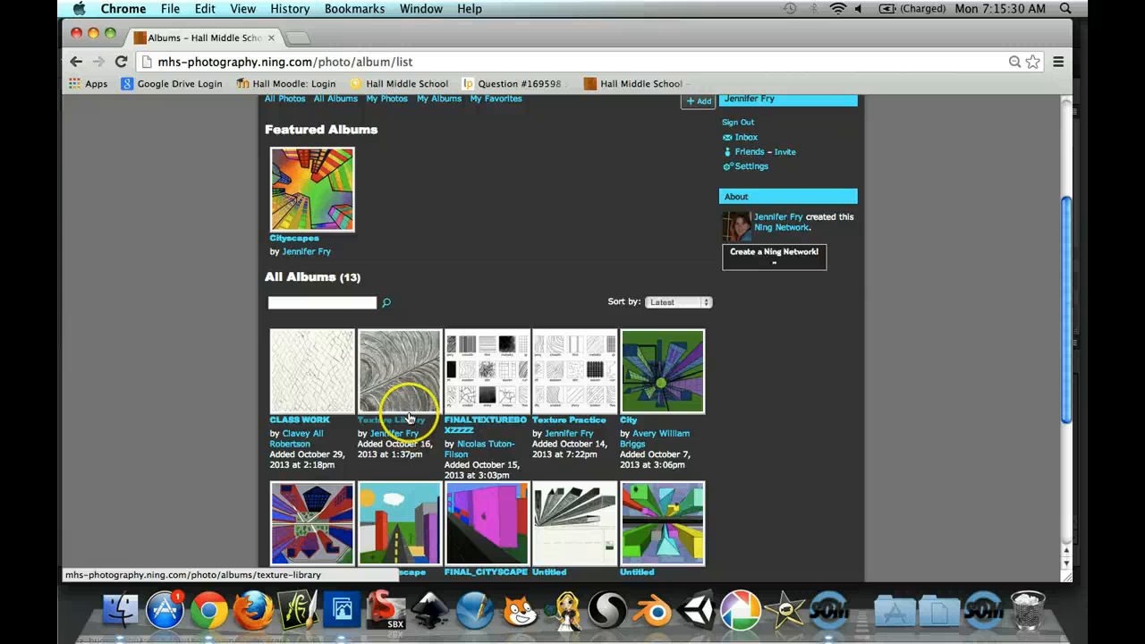
left_click(401, 358)
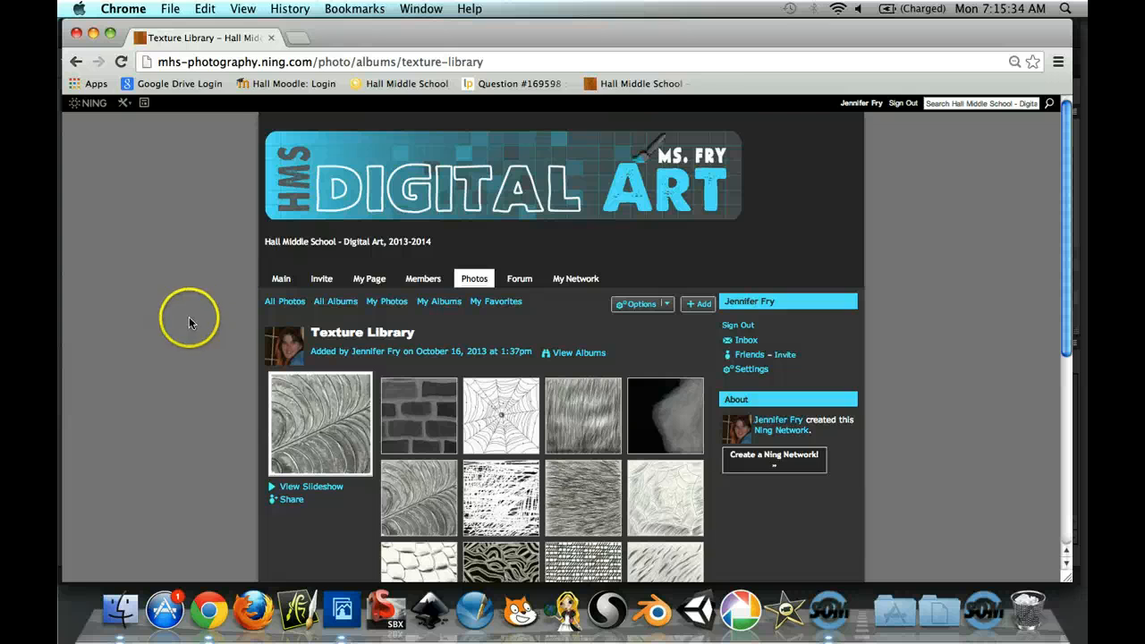
- Open the Leopard Prints texture from page 2 of the Texture Library and display it at full size
scroll(193, 304, "down", 5)
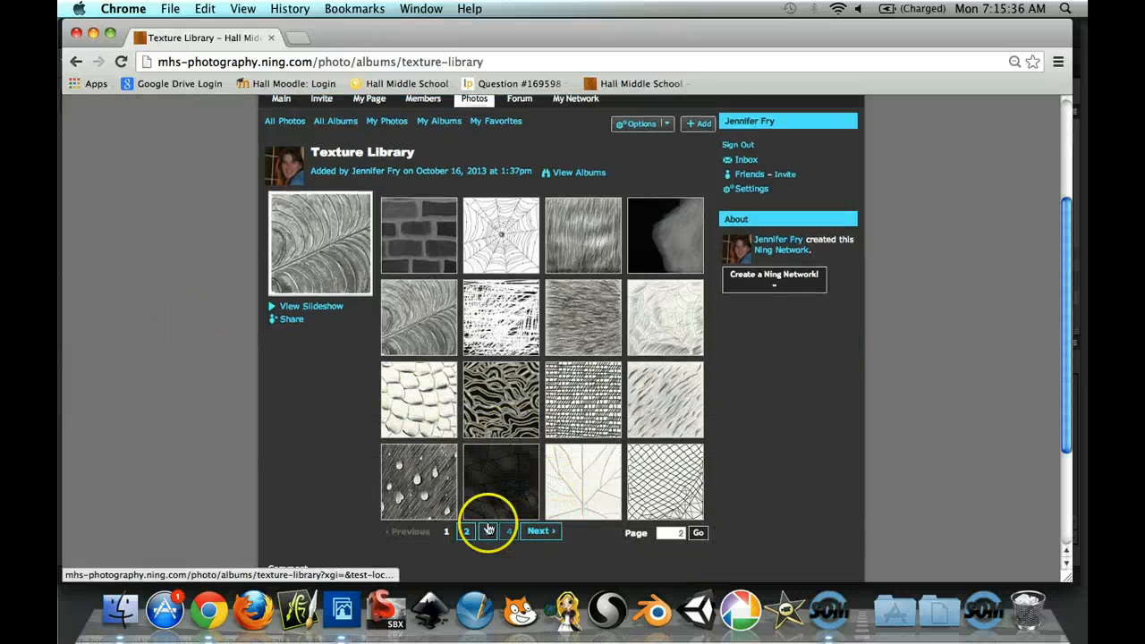
left_click(465, 537)
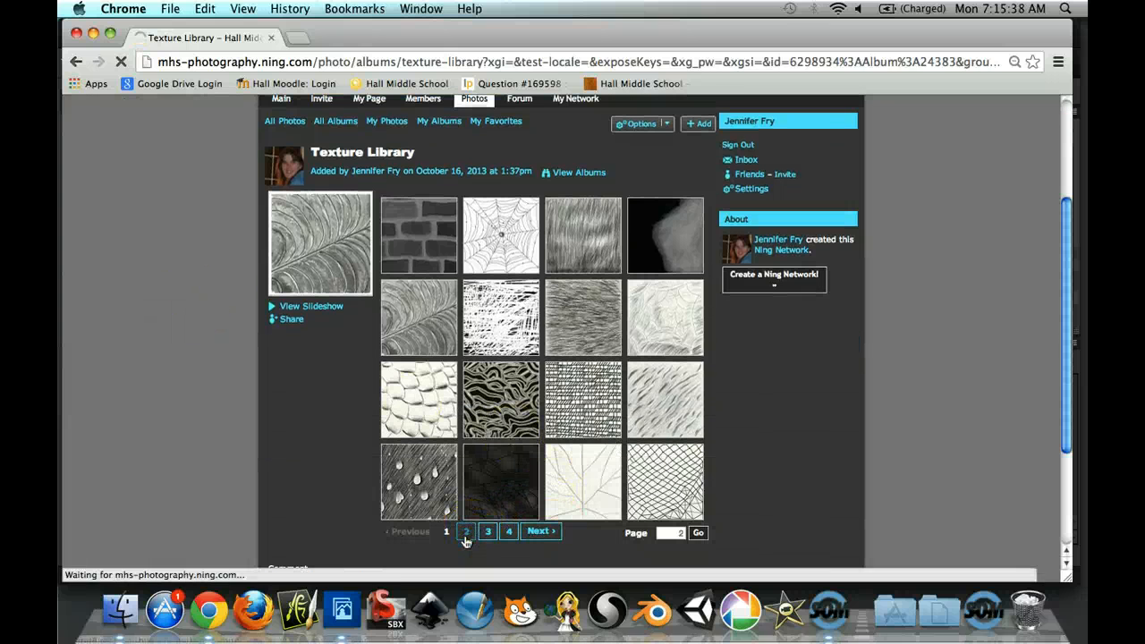
scroll(501, 394, "down", 5)
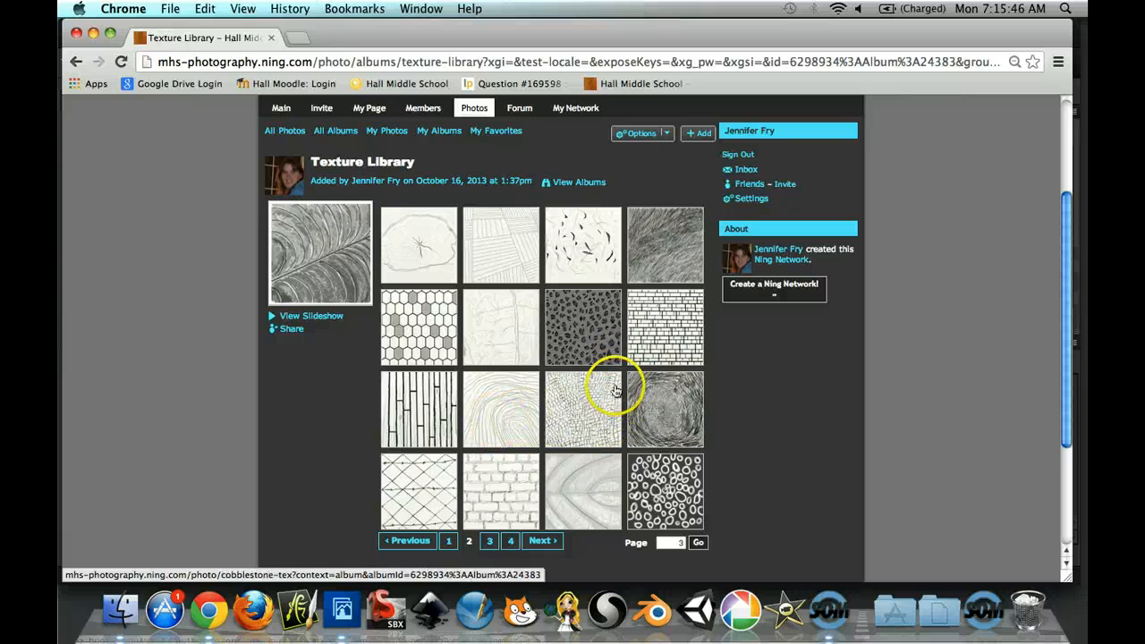
left_click(587, 322)
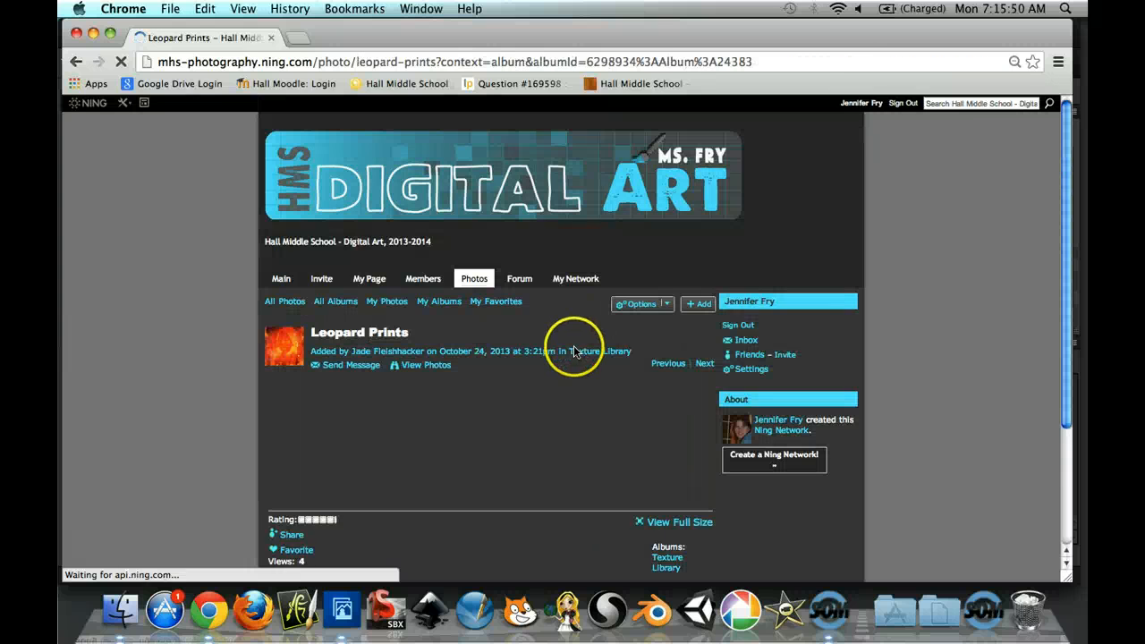
scroll(564, 354, "down", 3)
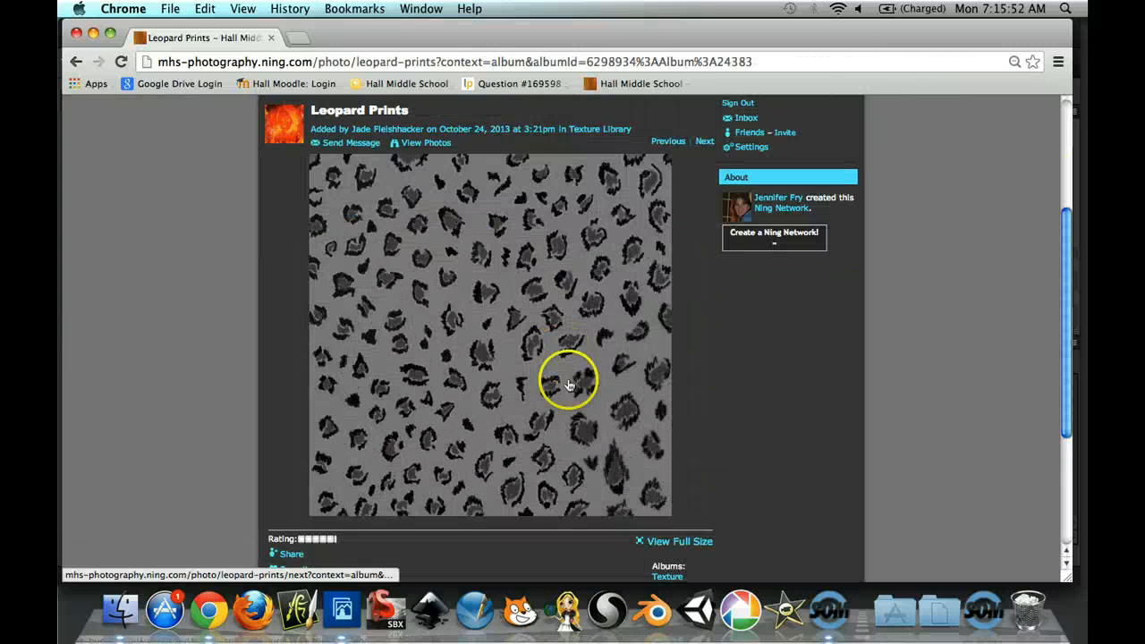
left_click(707, 541)
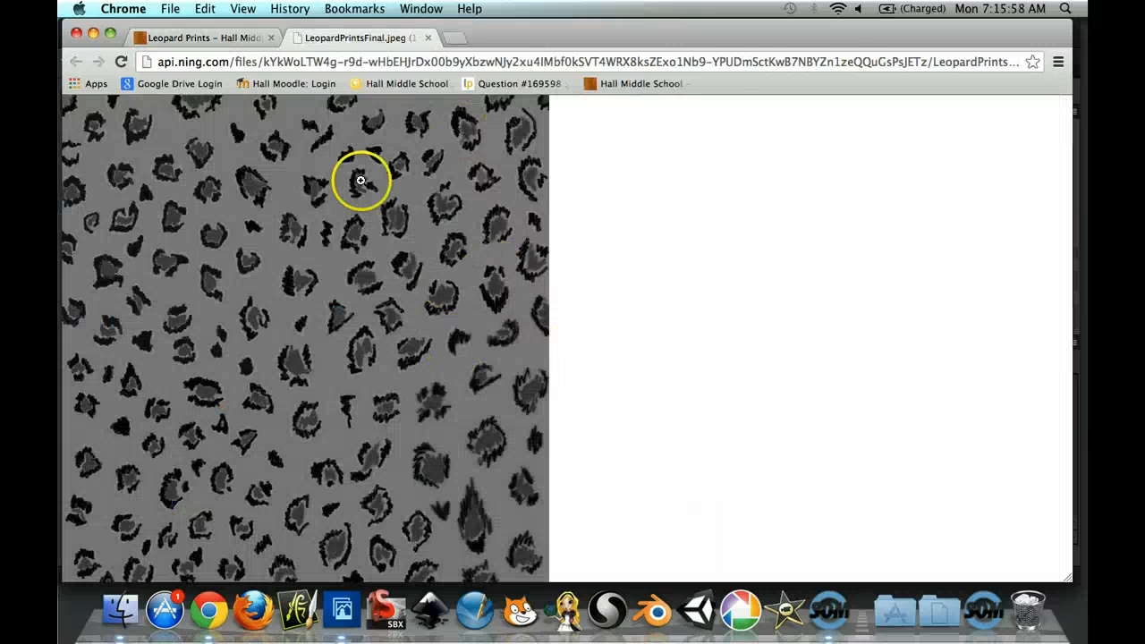
- Save the full-size leopard print image as LeopardPrintsFinal in the personal Digital Art folder inside Documents
right_click(324, 284)
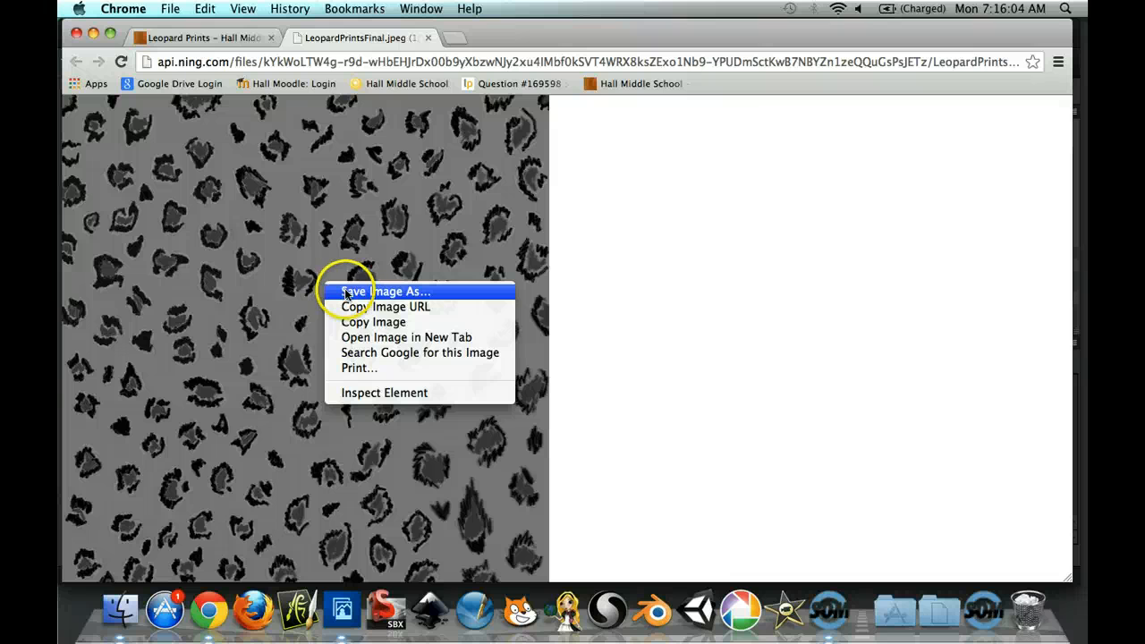
left_click(345, 291)
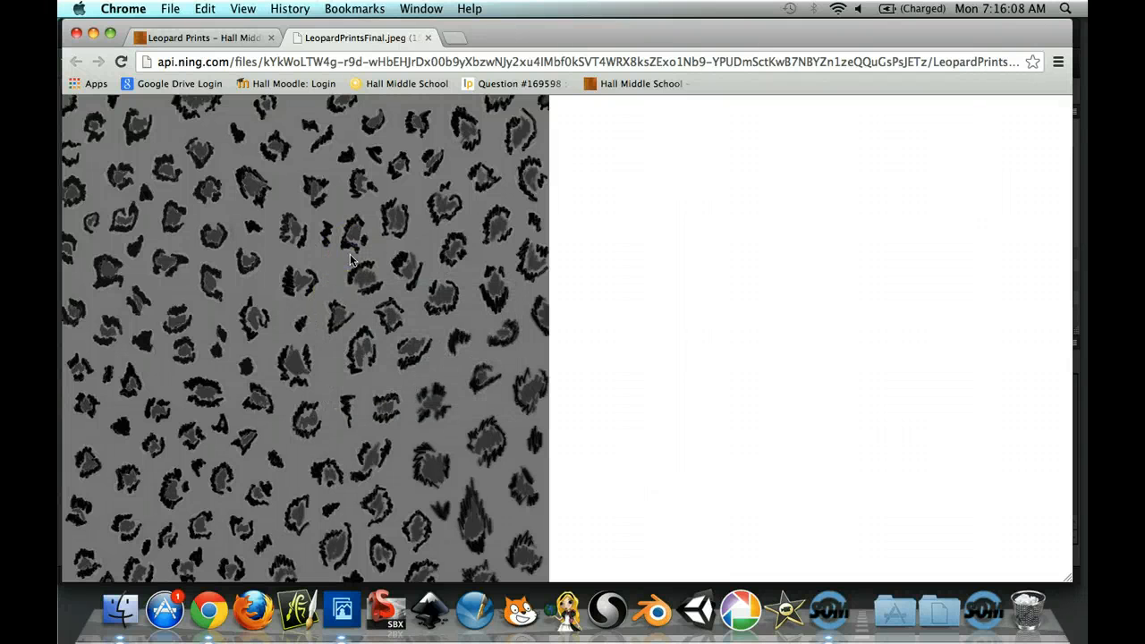
right_click(349, 255)
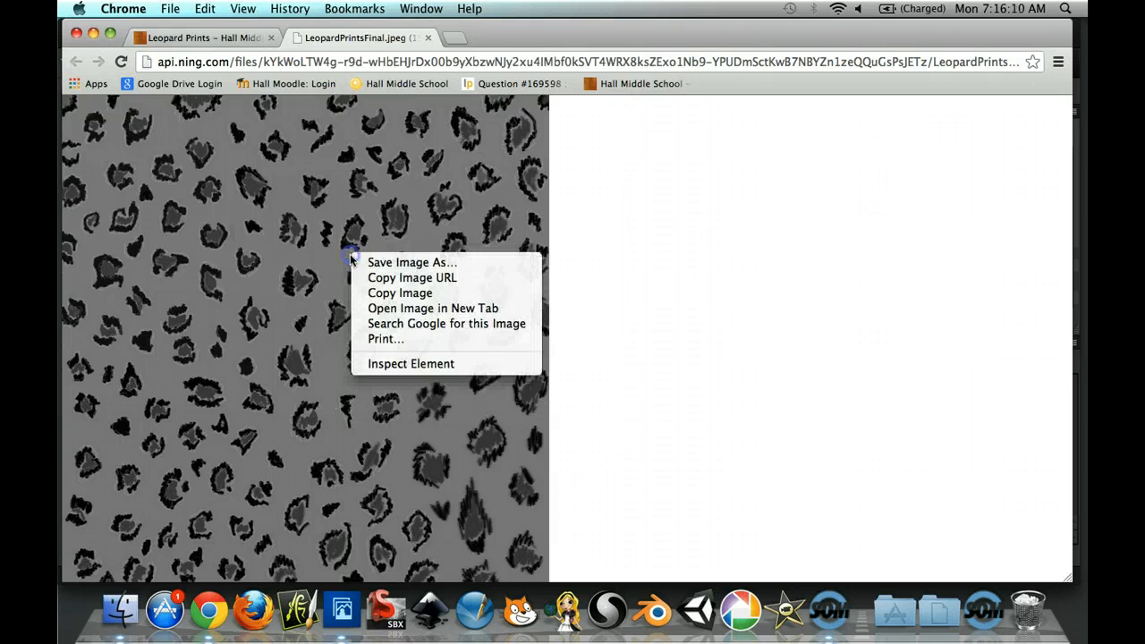
left_click(355, 262)
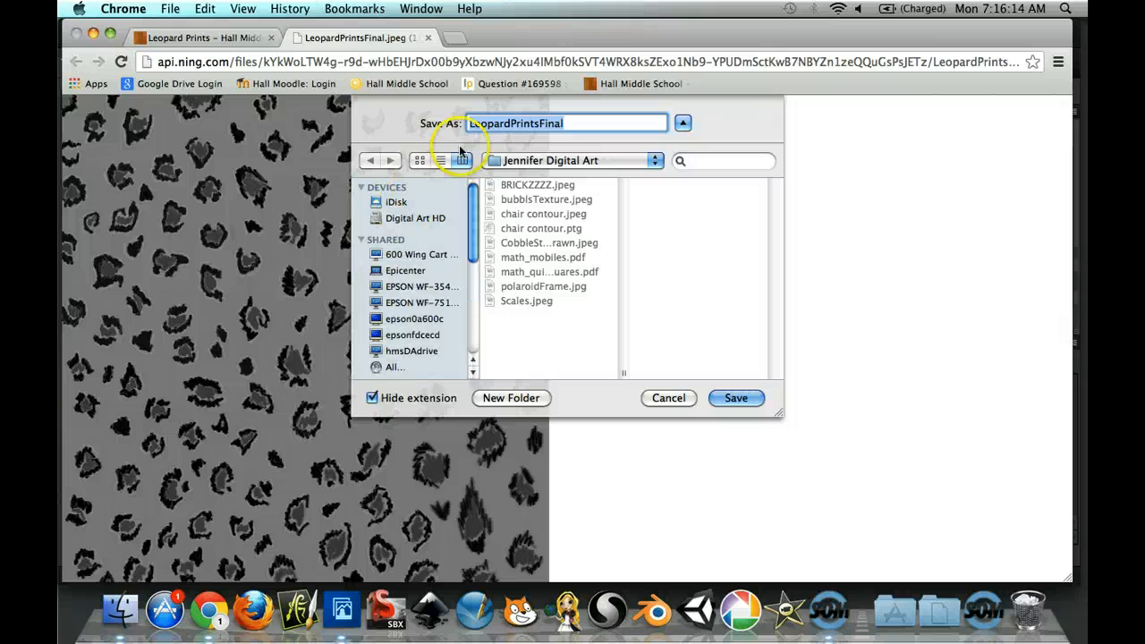
left_click(538, 161)
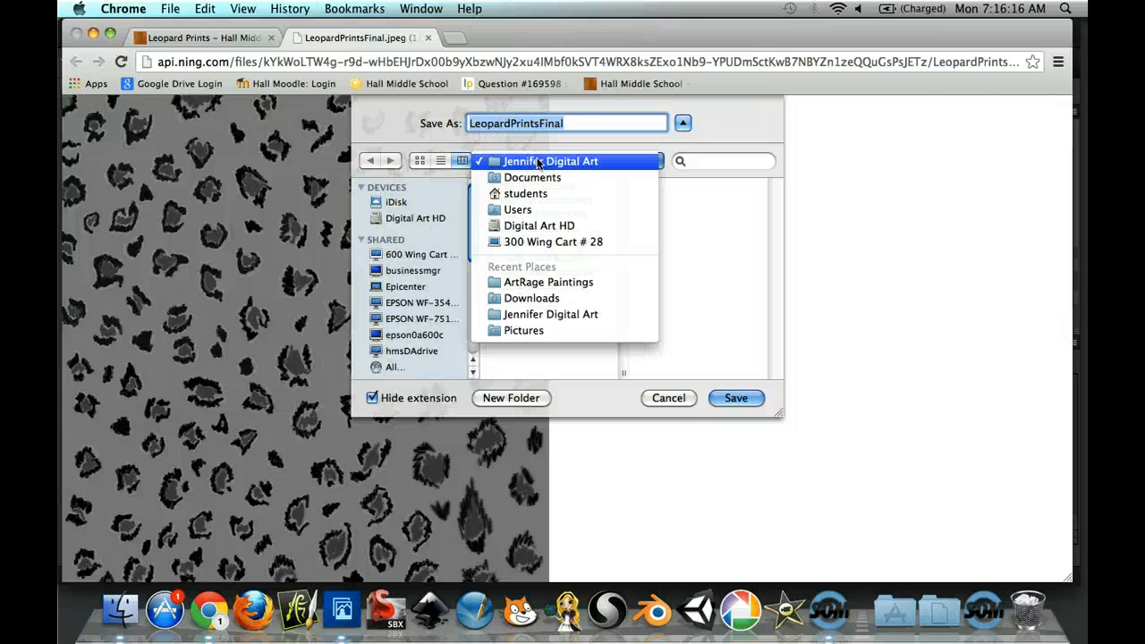
left_click(538, 161)
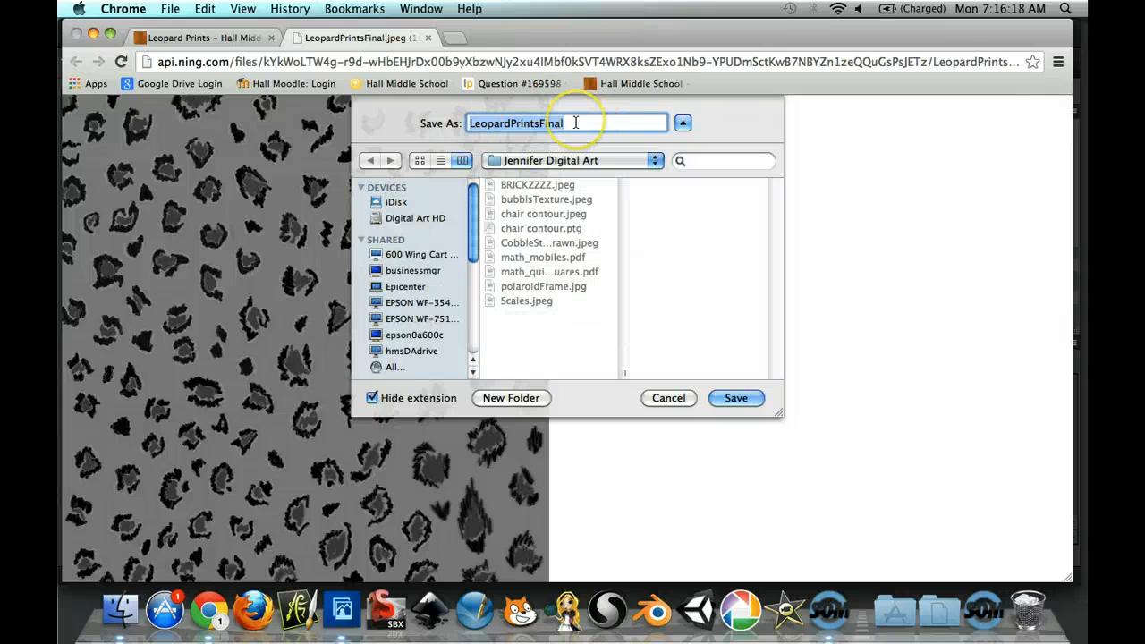
left_click(746, 400)
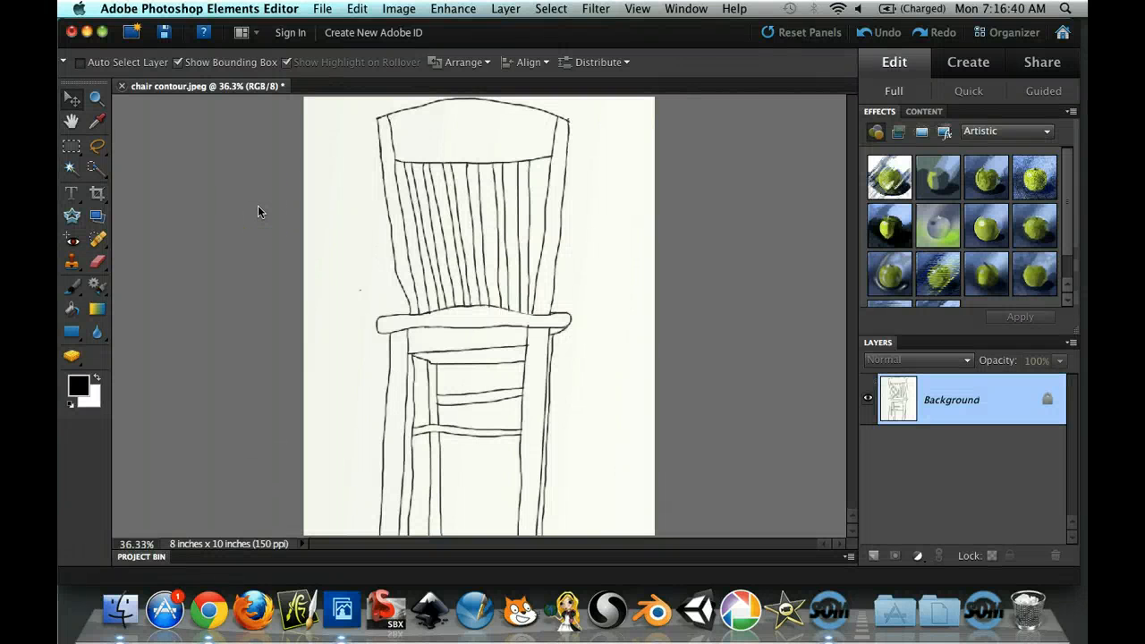
- In Photoshop Elements, convert the locked Background of the chair contour into a regular layer named Chair Drawing
left_click(261, 210)
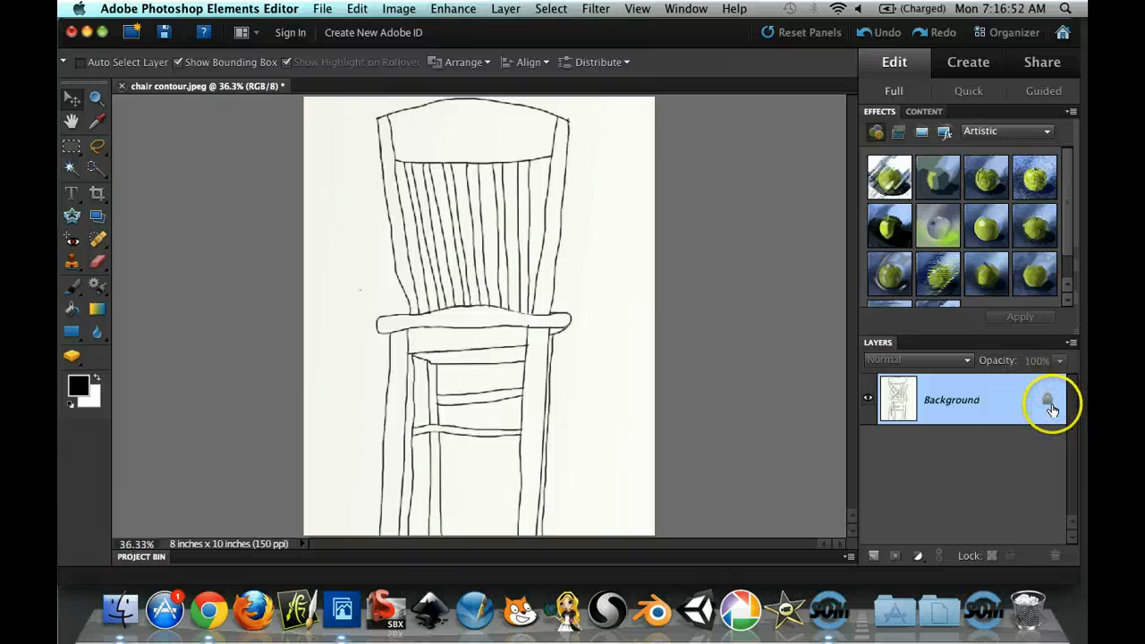
mouse_move(1048, 410)
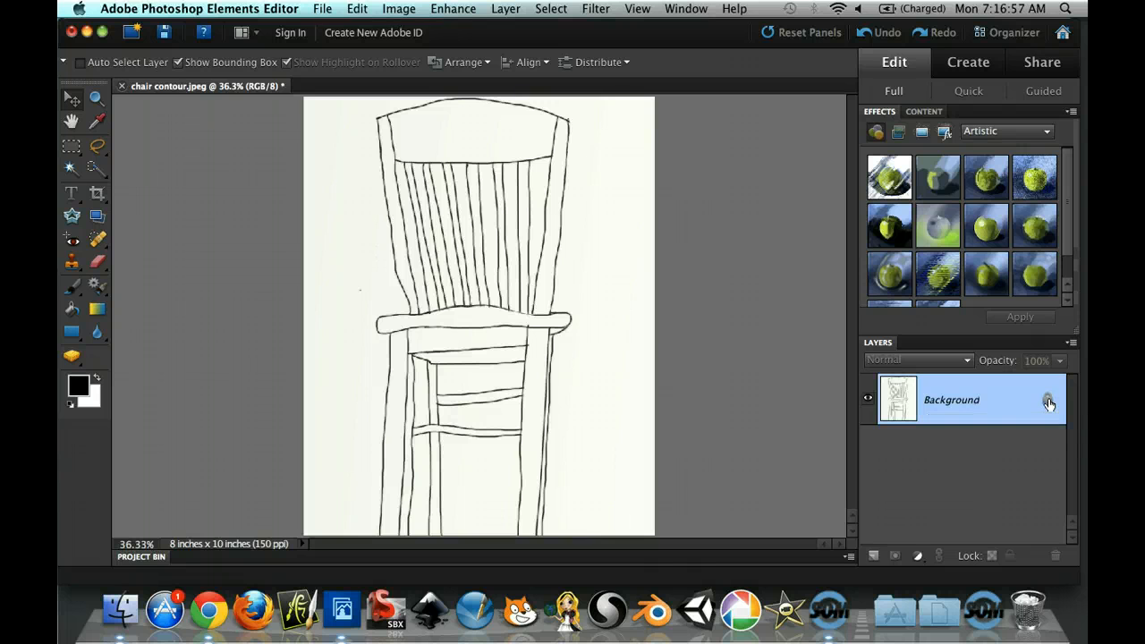
double_click(1048, 404)
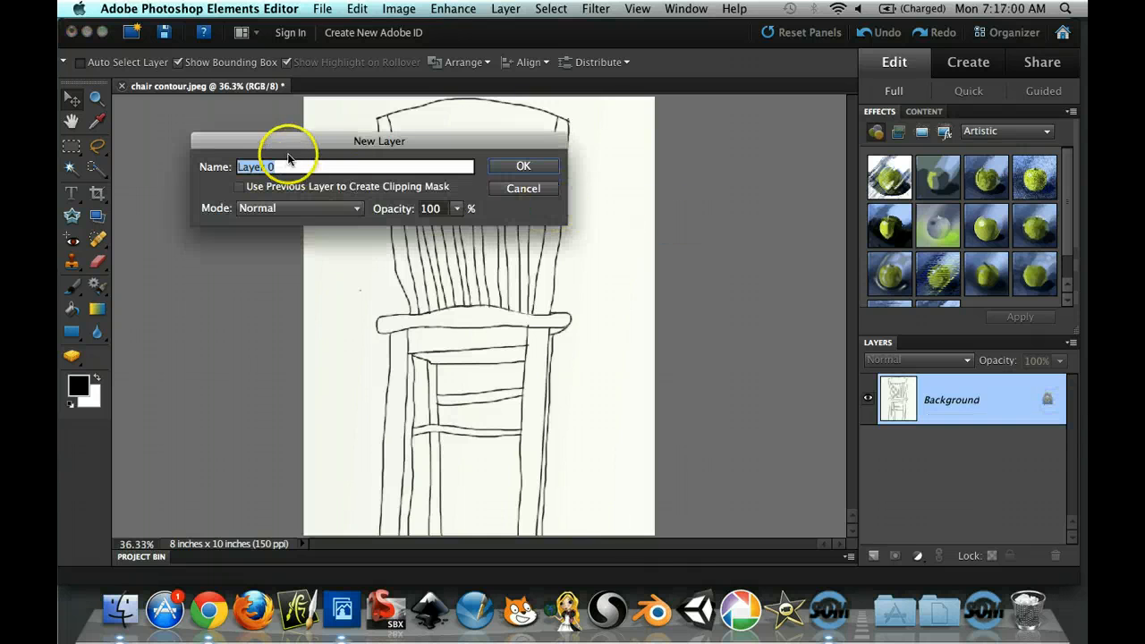
left_click_drag(293, 148, 474, 299)
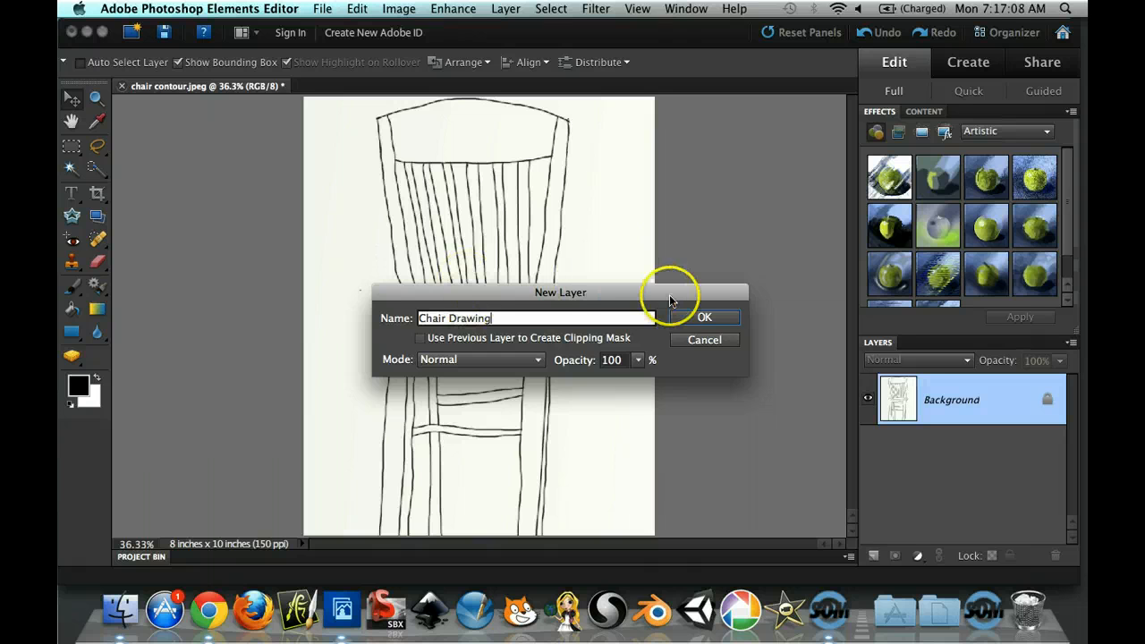
left_click(700, 317)
left_click(690, 316)
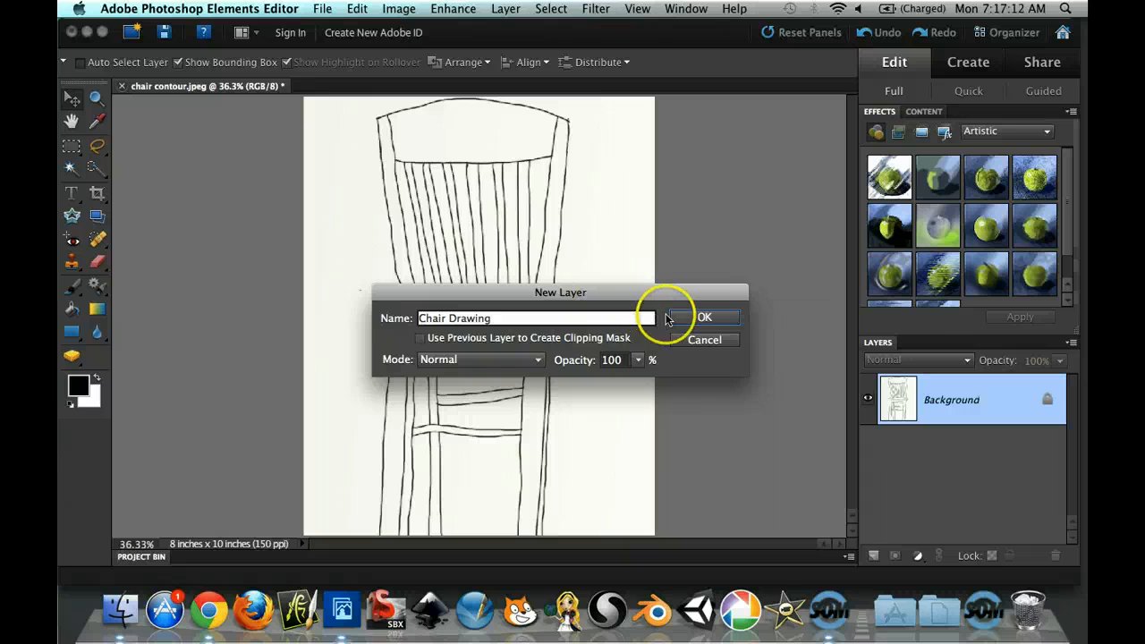
left_click(690, 319)
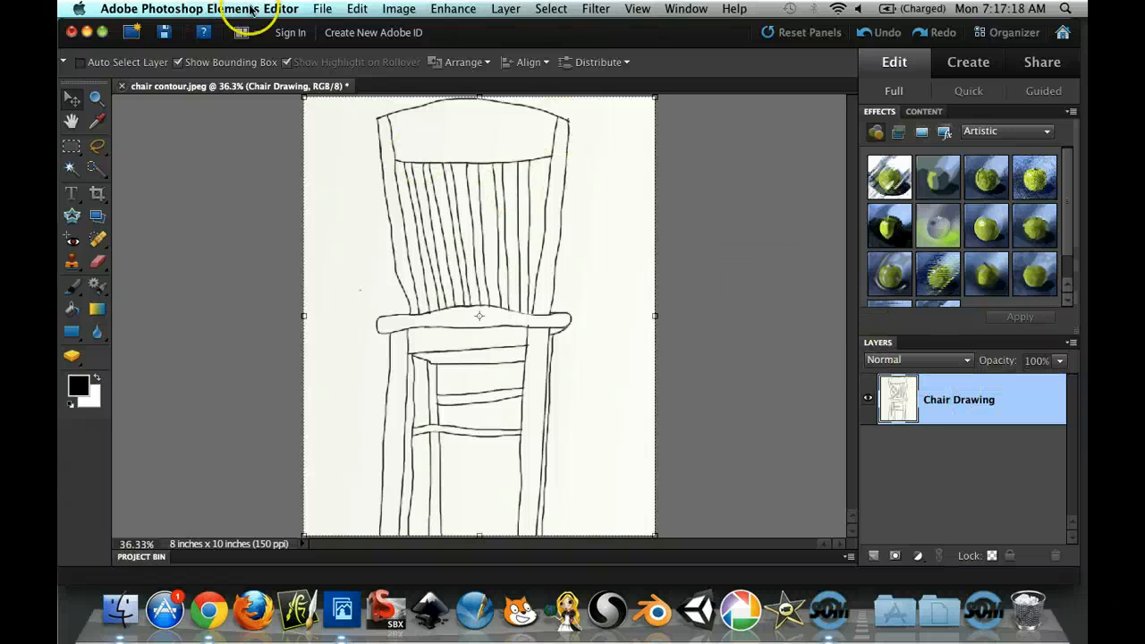
- Place LeopardPrintsFinal.jpeg from the personal Digital Art folder into the chair document
left_click(324, 9)
left_click(325, 8)
left_click(329, 9)
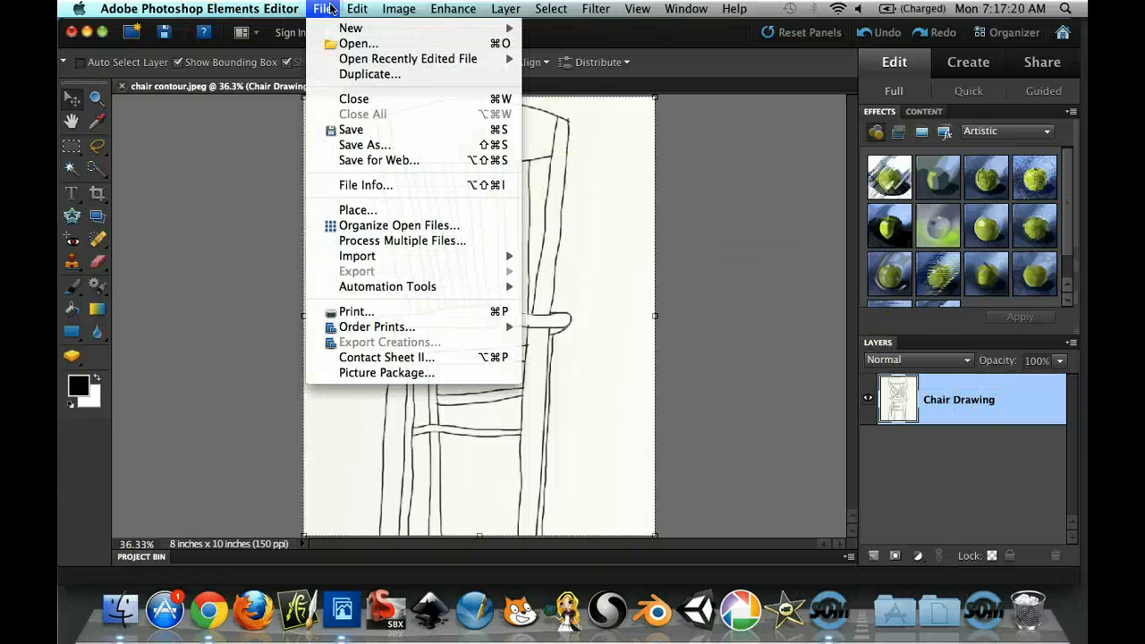
left_click(411, 214)
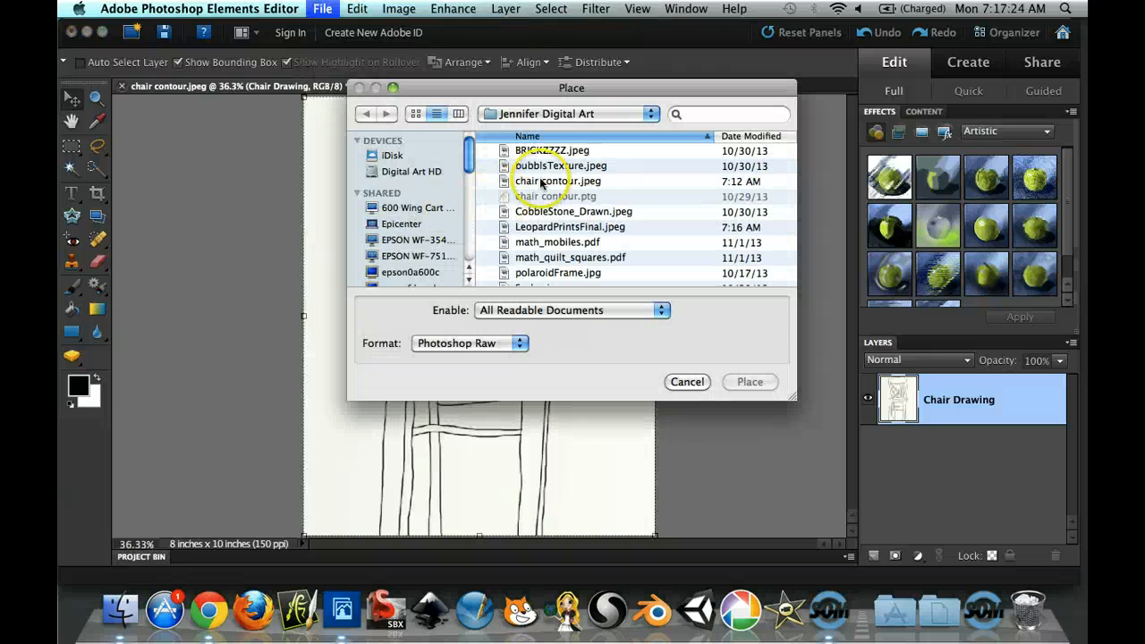
left_click(577, 226)
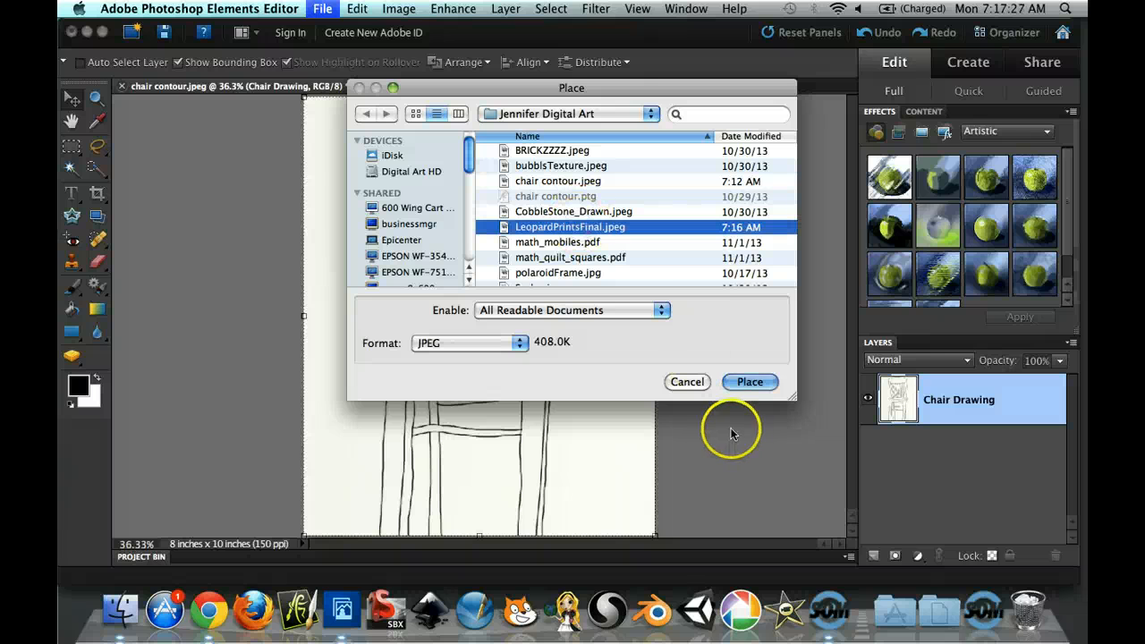
left_click(765, 386)
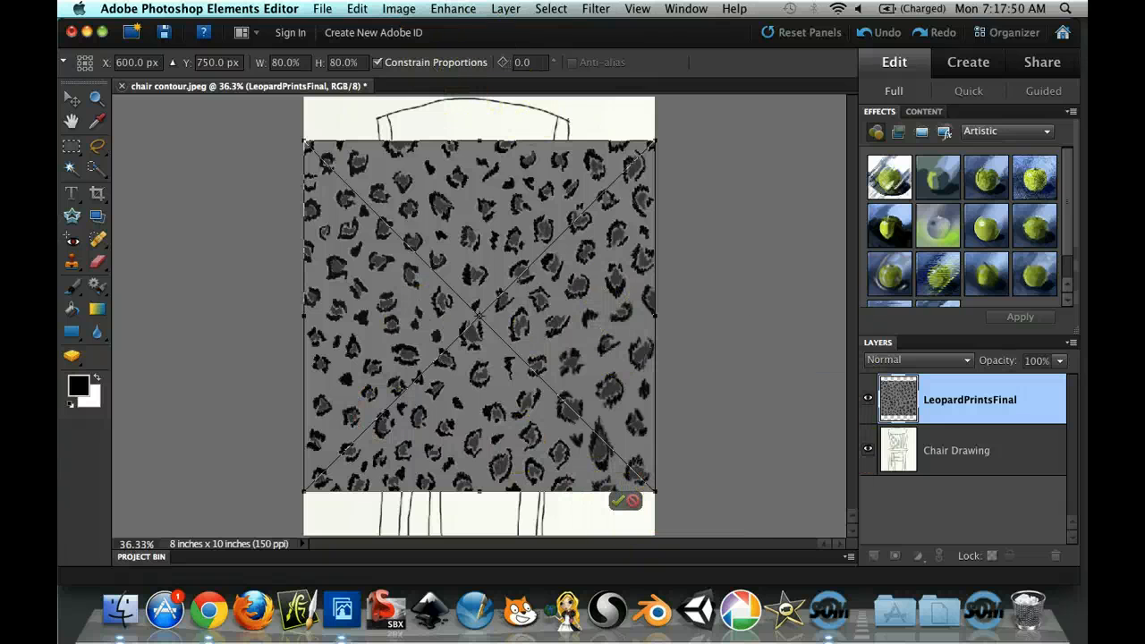
left_click(322, 8)
mouse_move(357, 8)
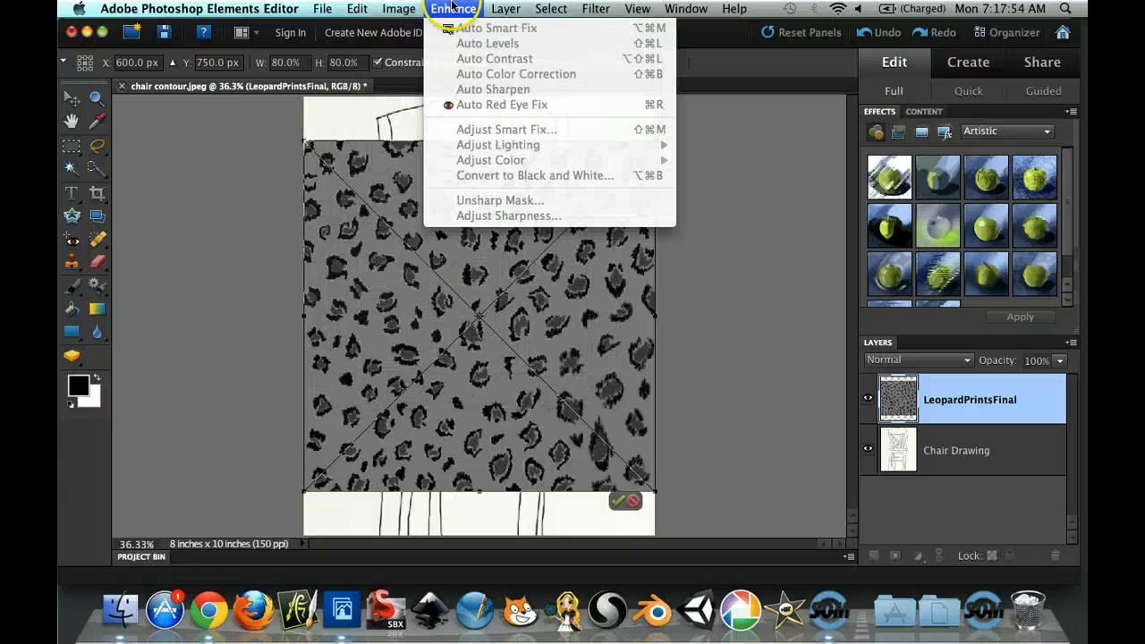
mouse_move(563, 9)
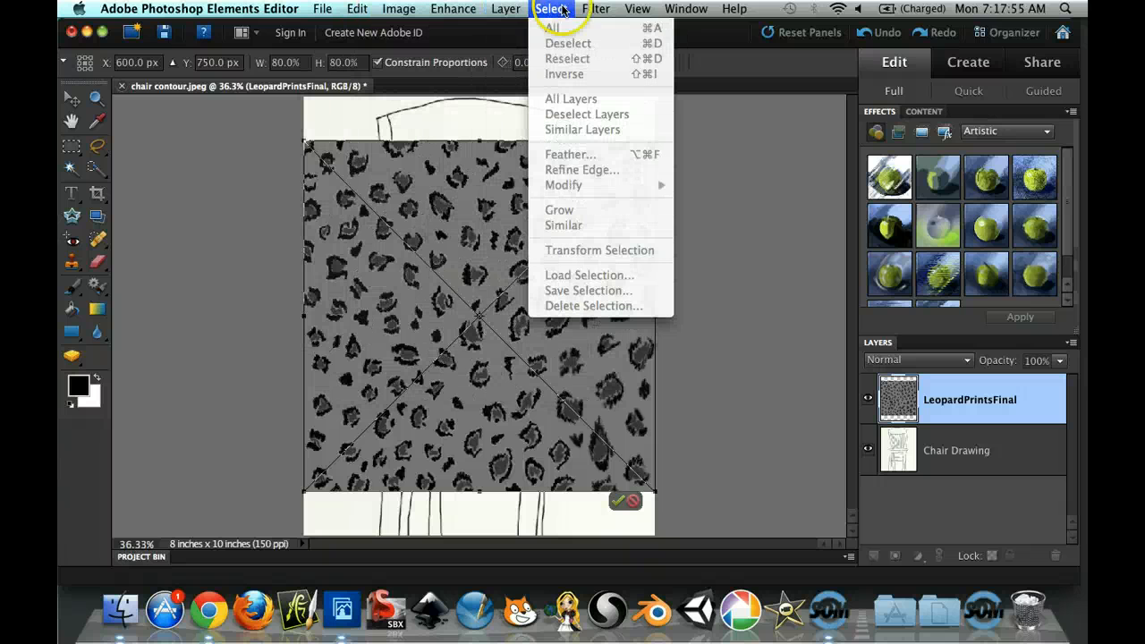
left_click(612, 8)
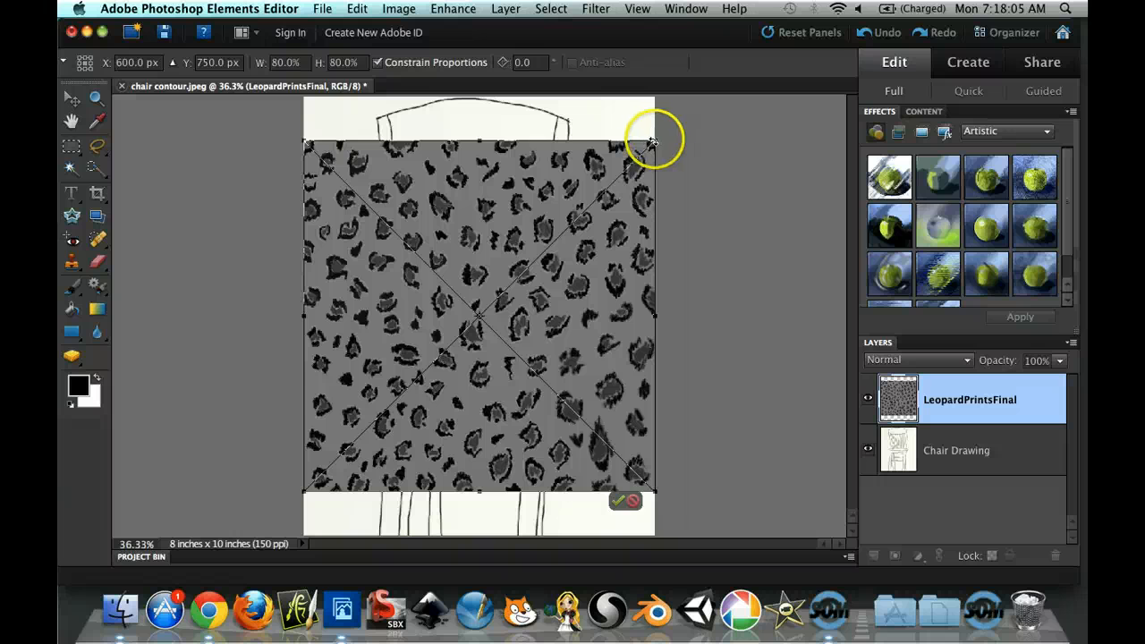
- Scale the placed leopard print proportionally to about 41.6%, position it over the upper part of the chair back and commit the placement
left_click_drag(652, 141, 437, 338)
left_click_drag(391, 388, 465, 136)
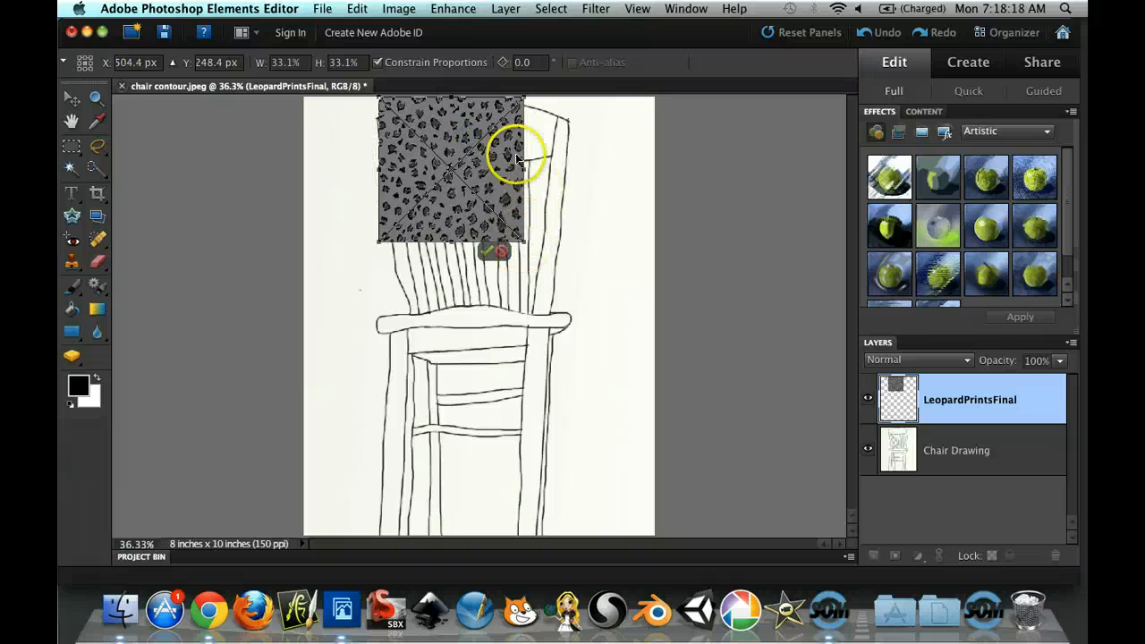
left_click_drag(526, 249, 563, 277)
left_click_drag(519, 197, 523, 206)
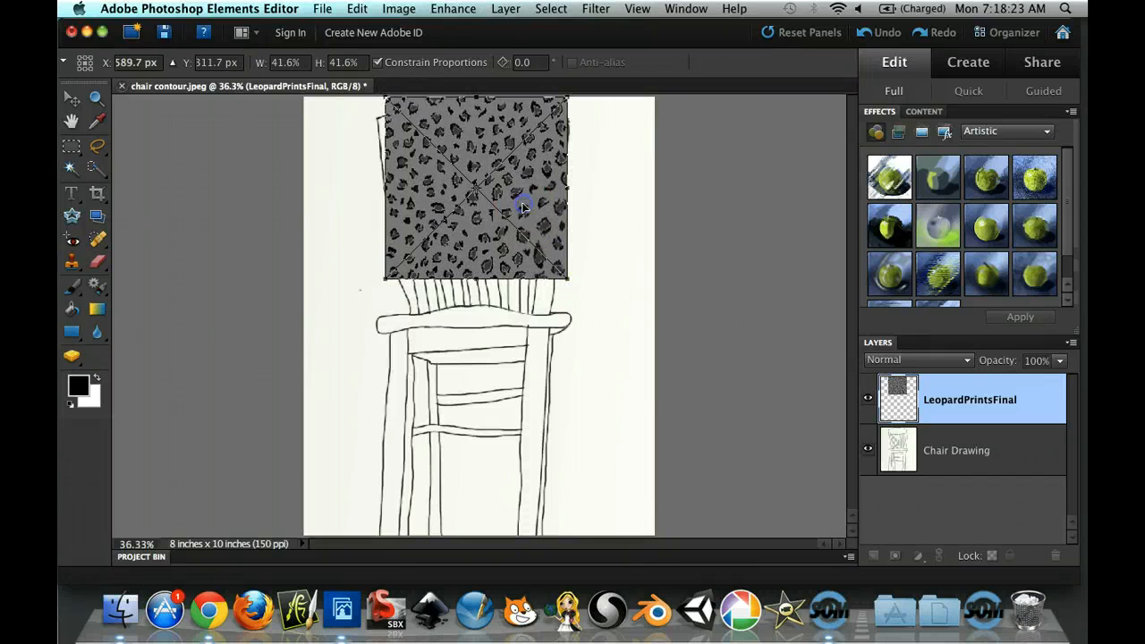
left_click(531, 286)
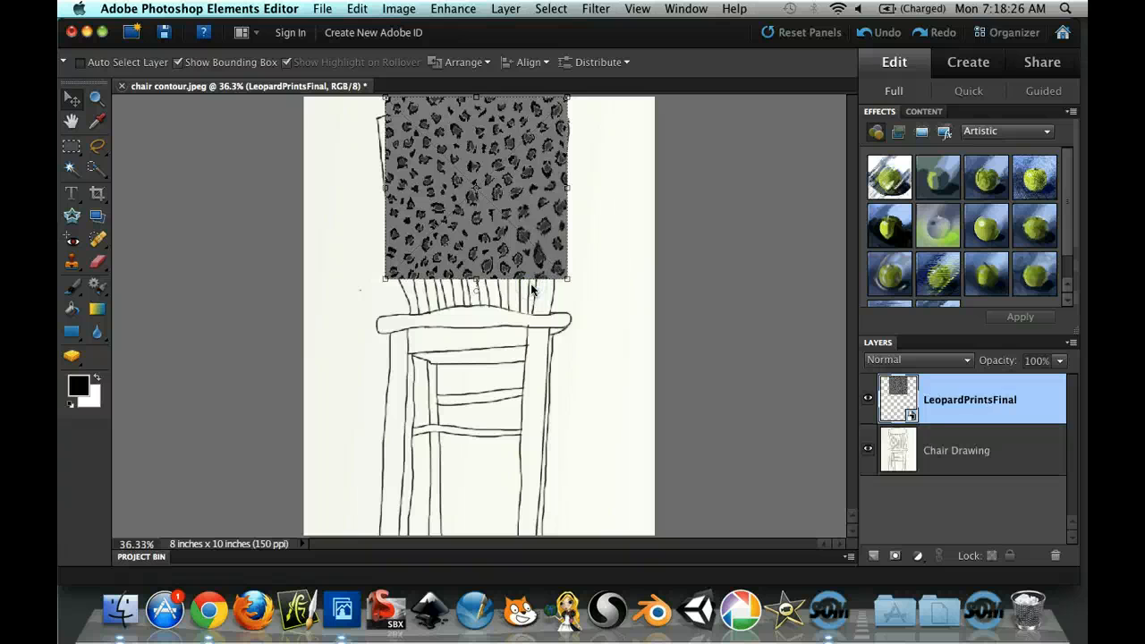
- Move the LeopardPrintsFinal layer below Chair Drawing and set the Chair Drawing layer's blend mode to Multiply
left_click(979, 401)
left_click_drag(990, 449, 990, 469)
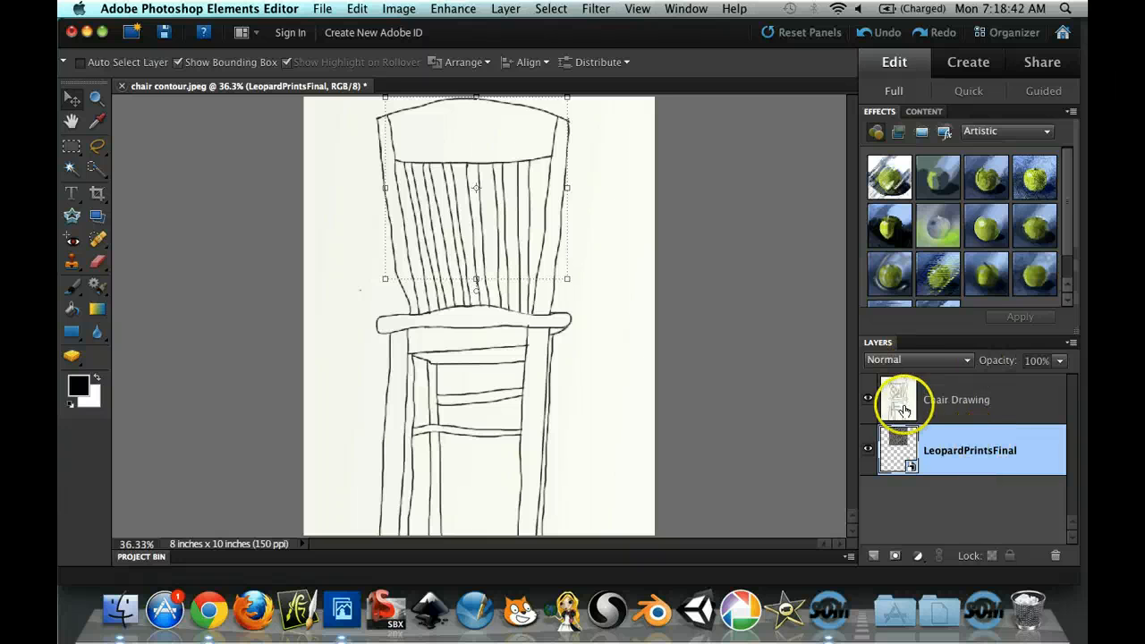
left_click(984, 400)
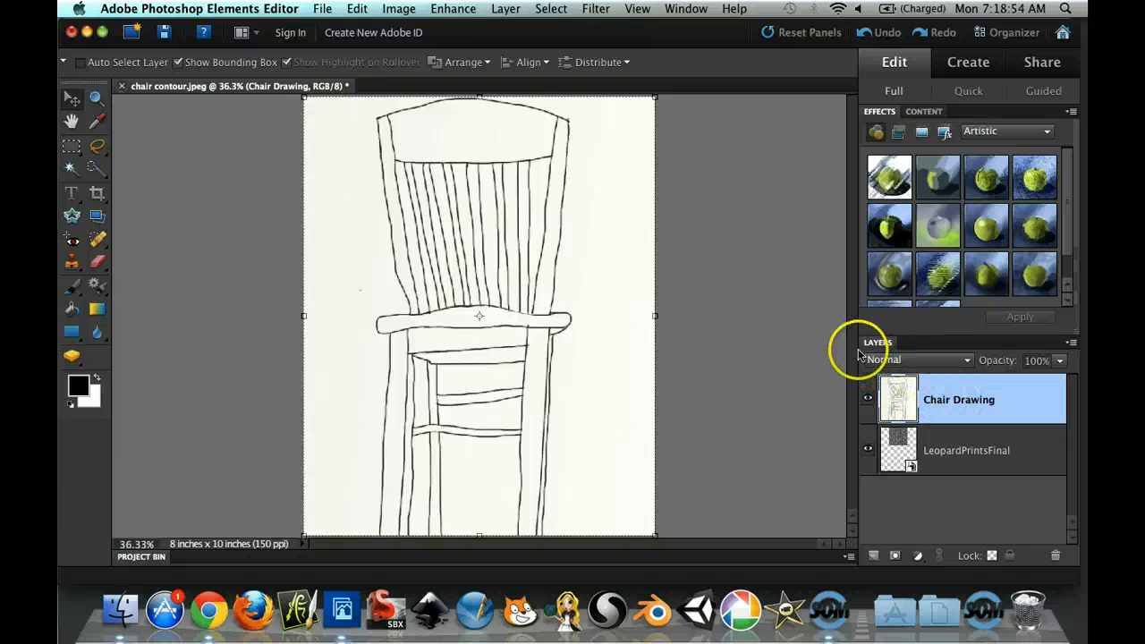
left_click(924, 367)
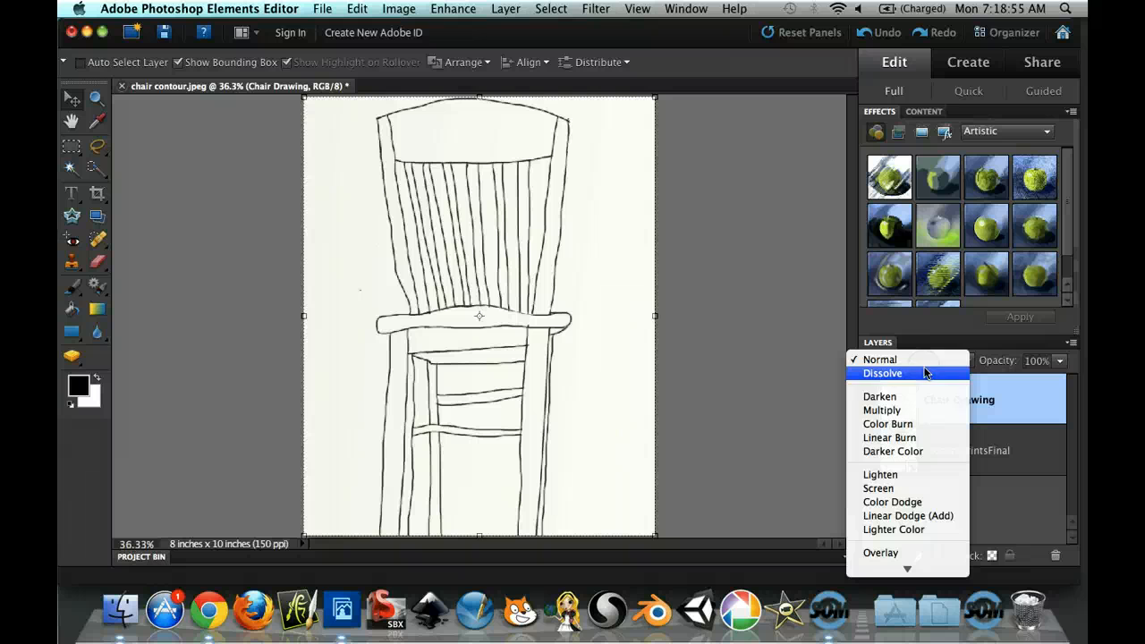
left_click(906, 410)
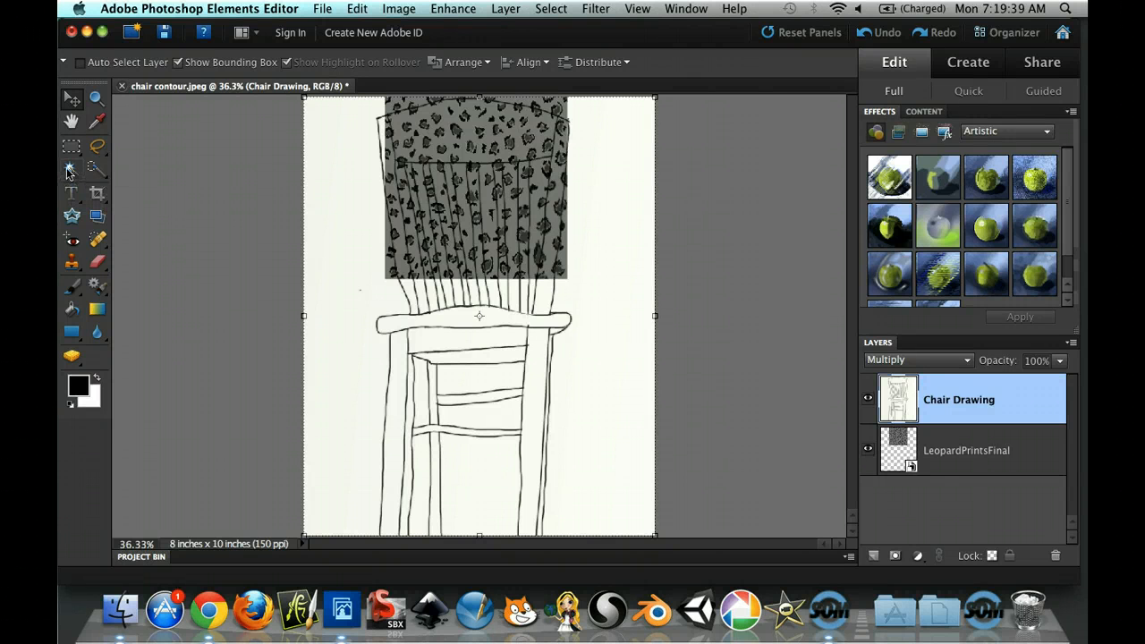
- Select the chair's top rail on Chair Drawing with the Magic Wand, then copy that area from LeopardPrintsFinal and paste it as a new layer
left_click(73, 175)
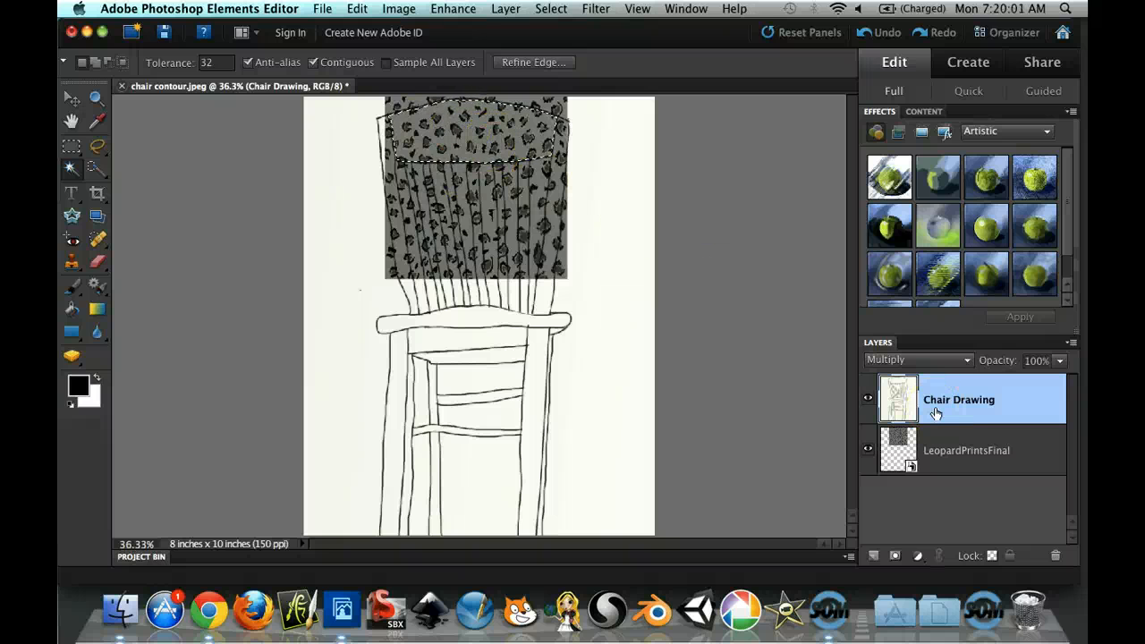
left_click(976, 480)
left_click(975, 459)
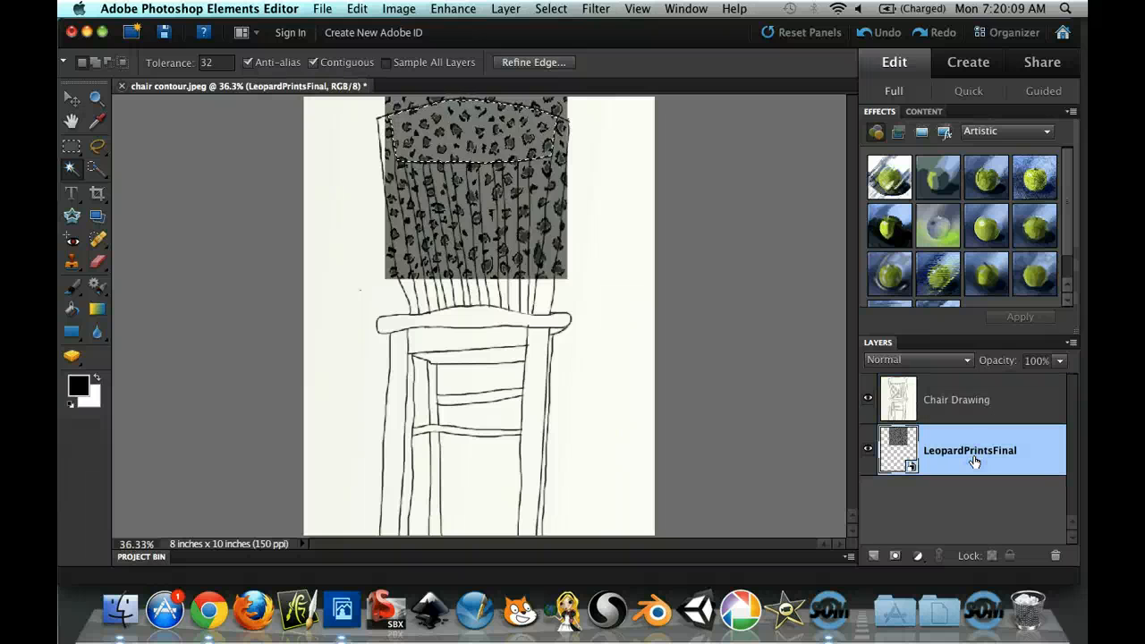
left_click(351, 10)
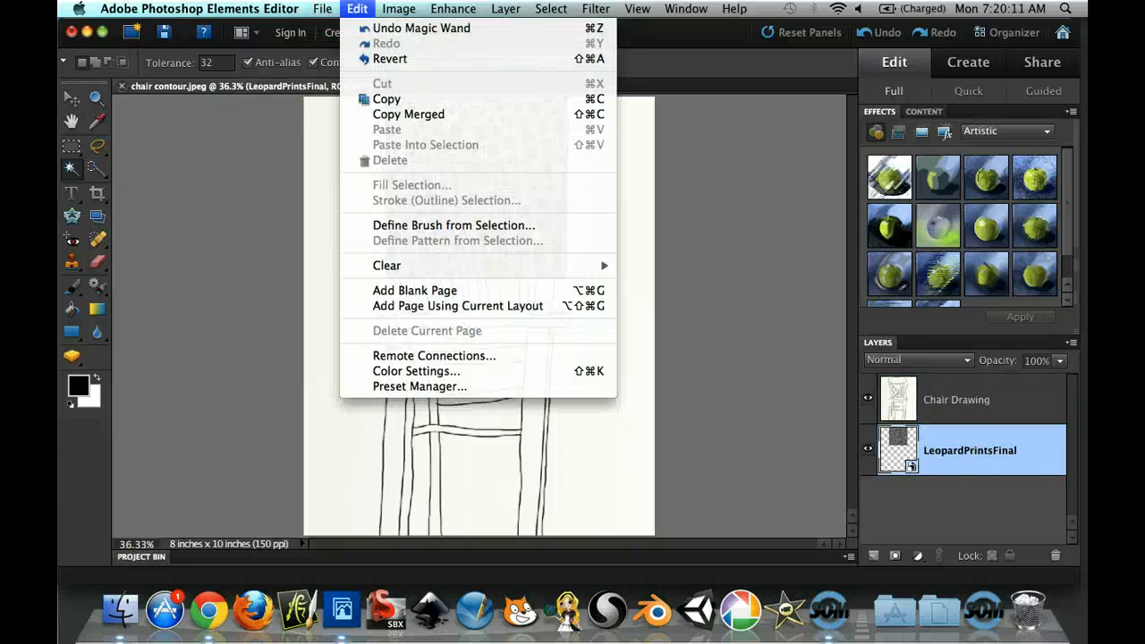
left_click(403, 99)
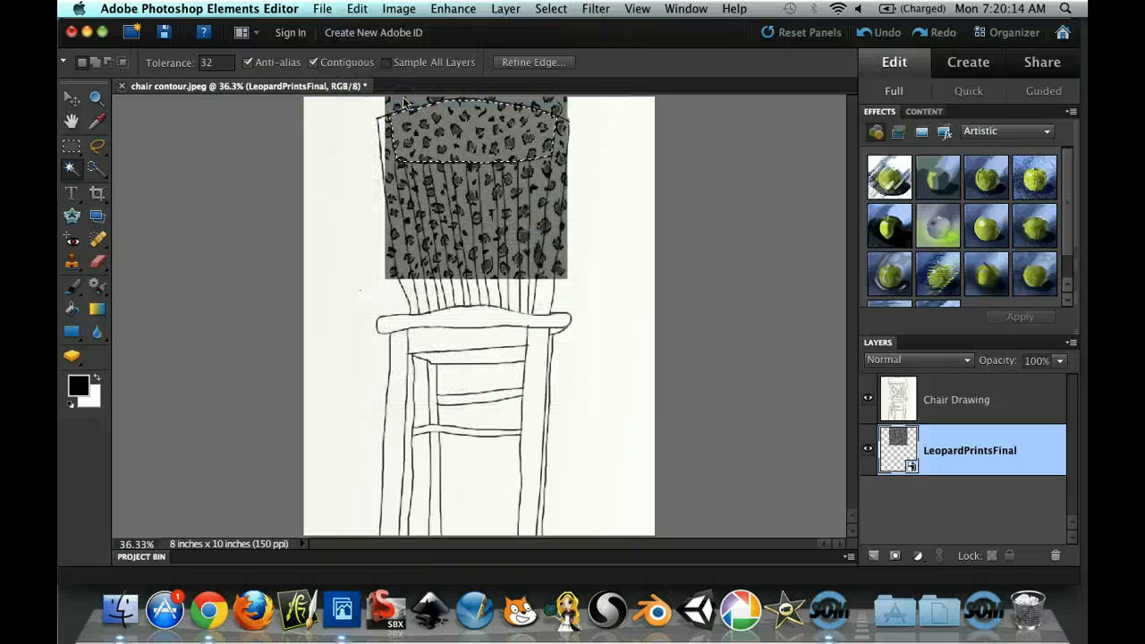
left_click(356, 8)
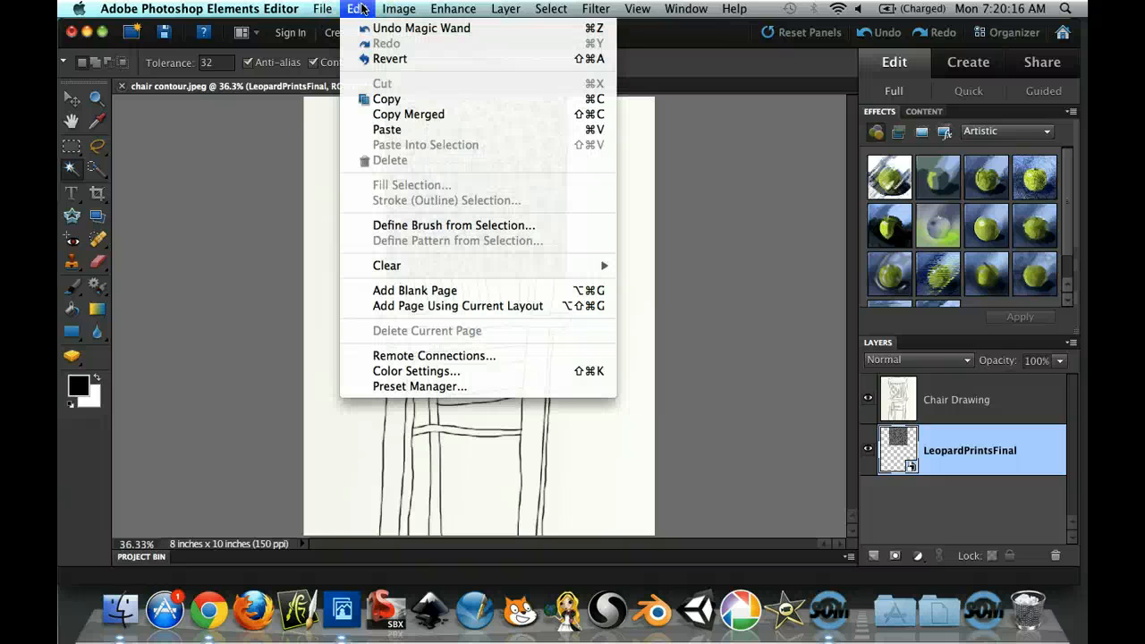
left_click(394, 130)
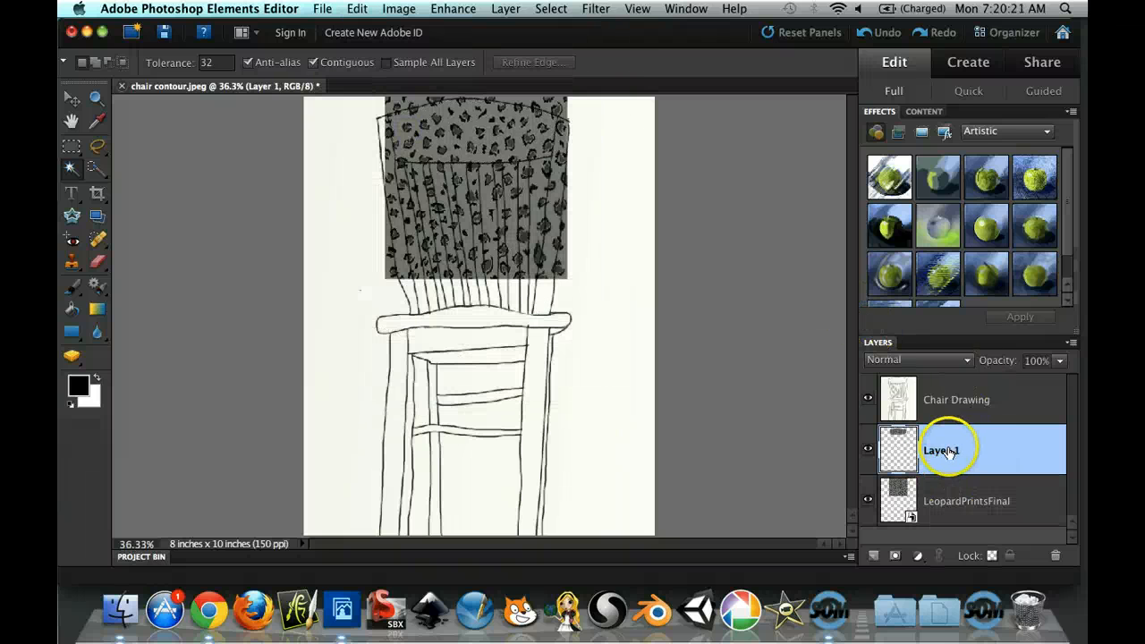
- Delete the LeopardPrintsFinal layer, leaving only the cut-out leopard piece beneath the chair drawing
left_click(974, 501)
left_click(988, 497)
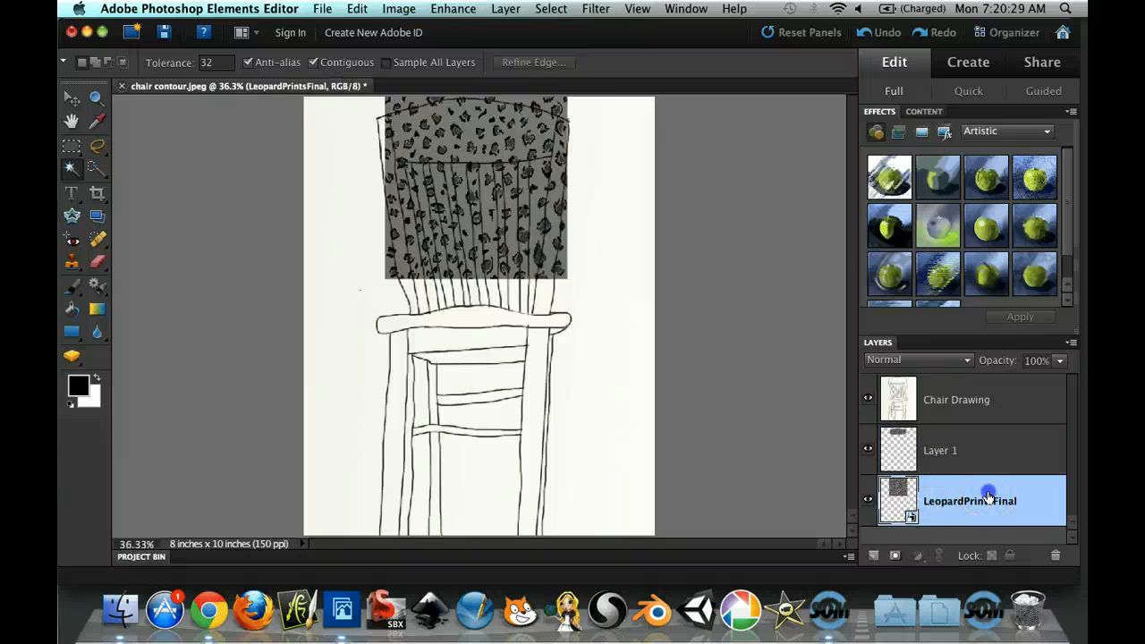
left_click_drag(1045, 528, 1059, 557)
left_click_drag(1055, 555, 1055, 555)
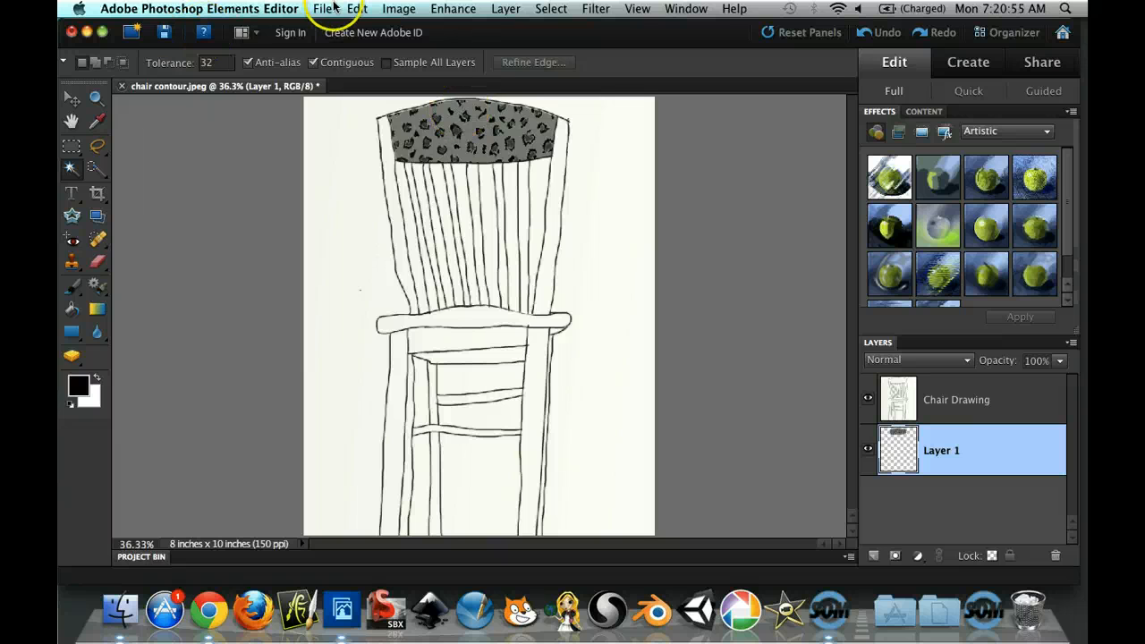
left_click(324, 9)
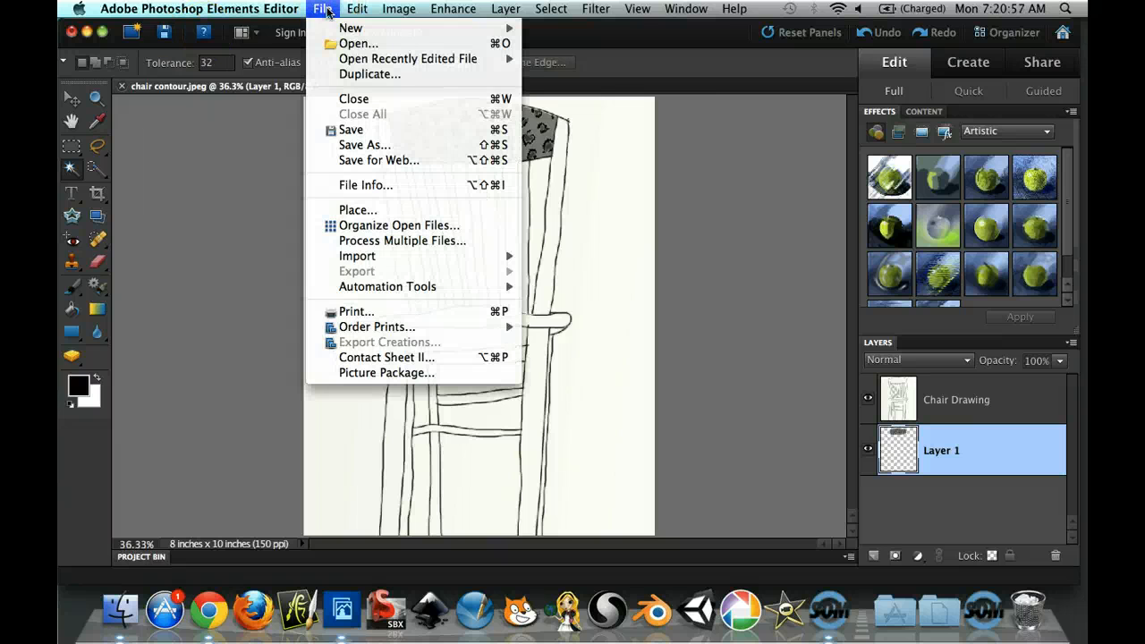
left_click(369, 211)
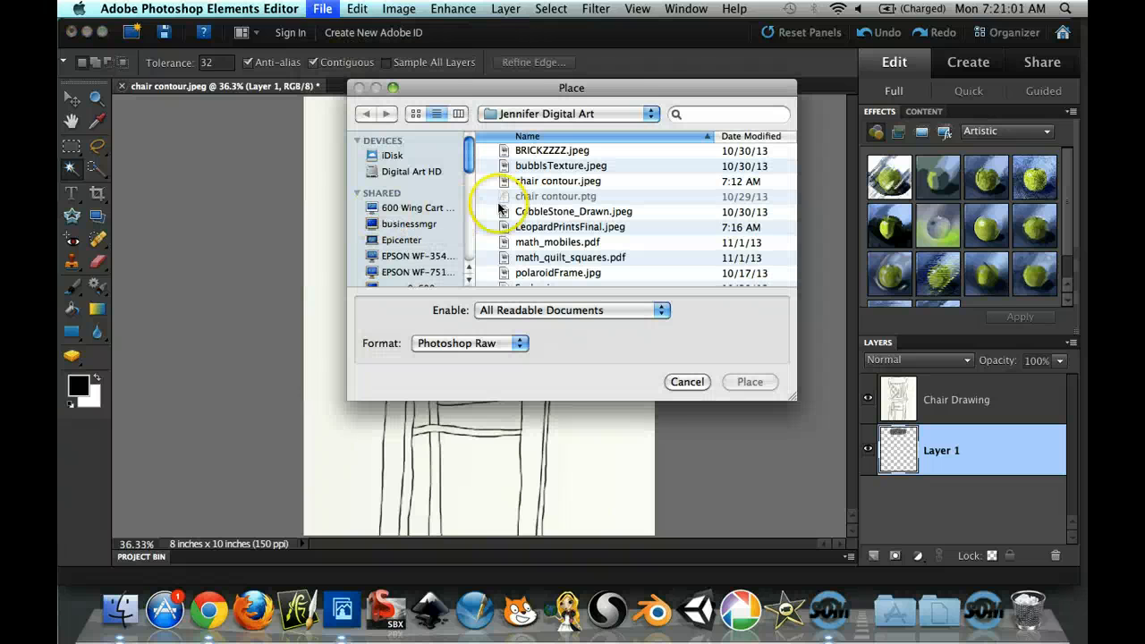
left_click(554, 152)
left_click(555, 166)
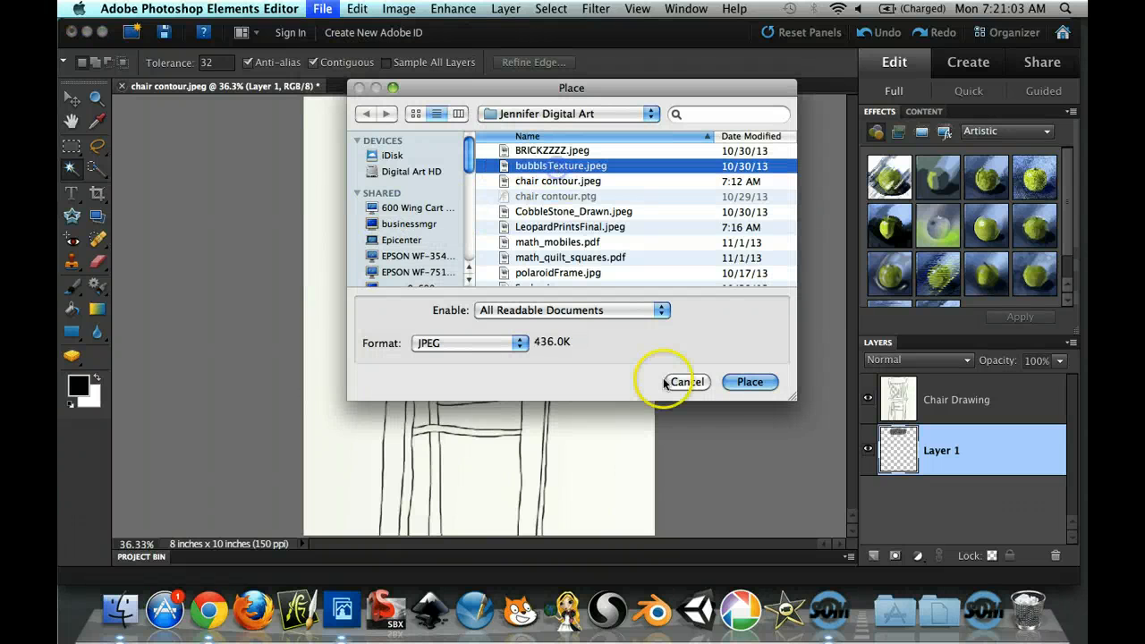
left_click(686, 382)
- Switch to Chrome, close the full-size leopard print image and go back to the Texture Library album
left_click(209, 610)
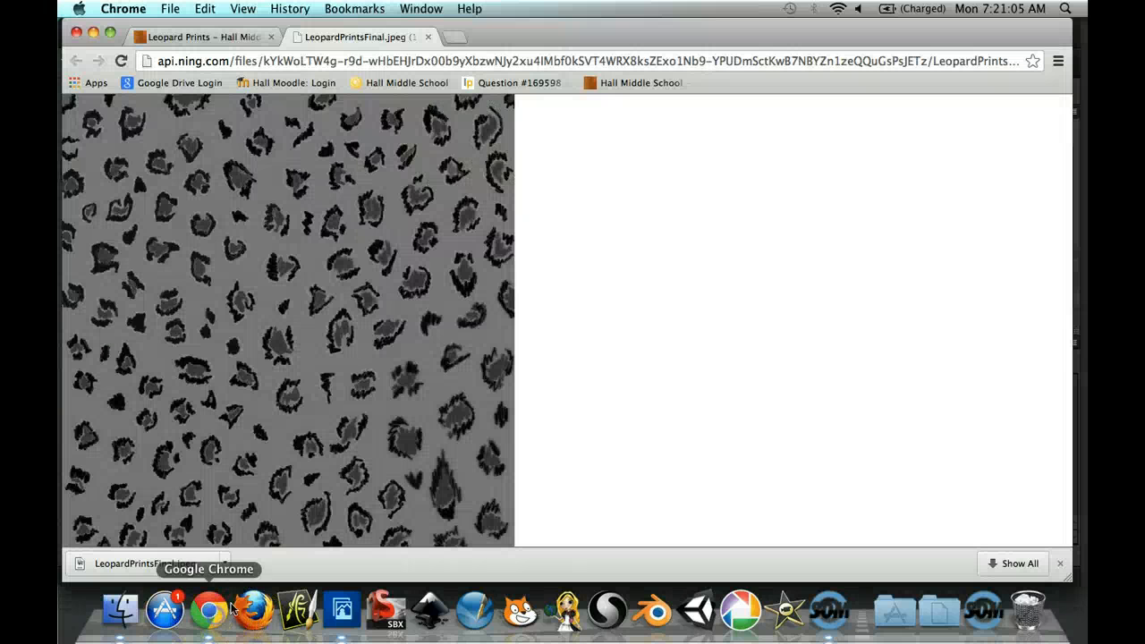
left_click(430, 36)
left_click(74, 61)
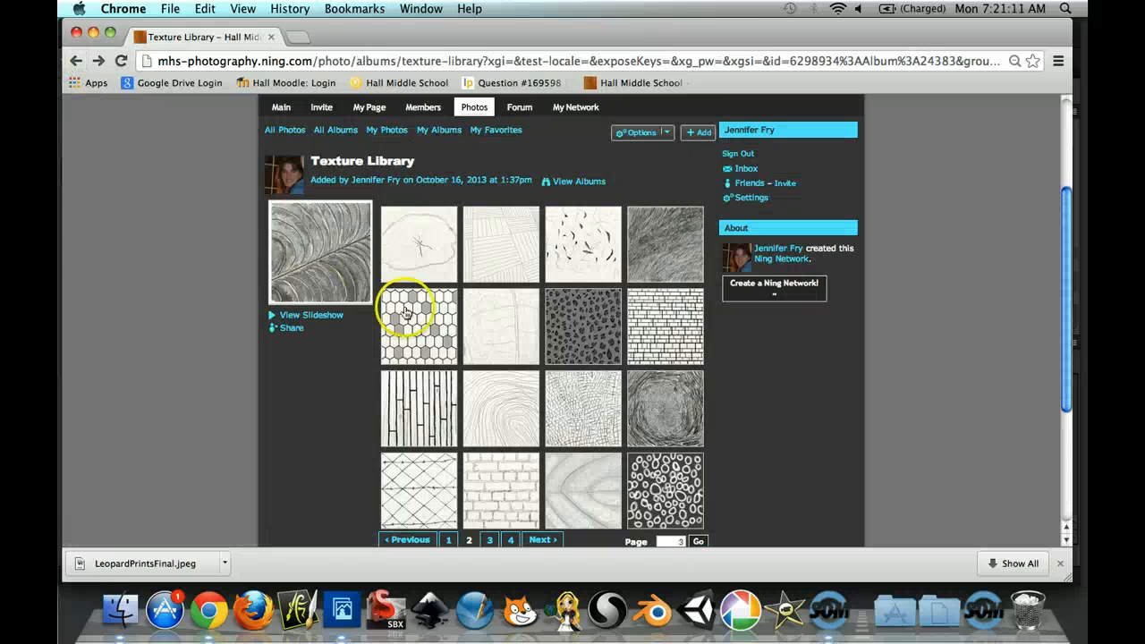
- Browse the following pages of the Texture Library and open the wavy-line texture titled texter
scroll(662, 407, "down", 3)
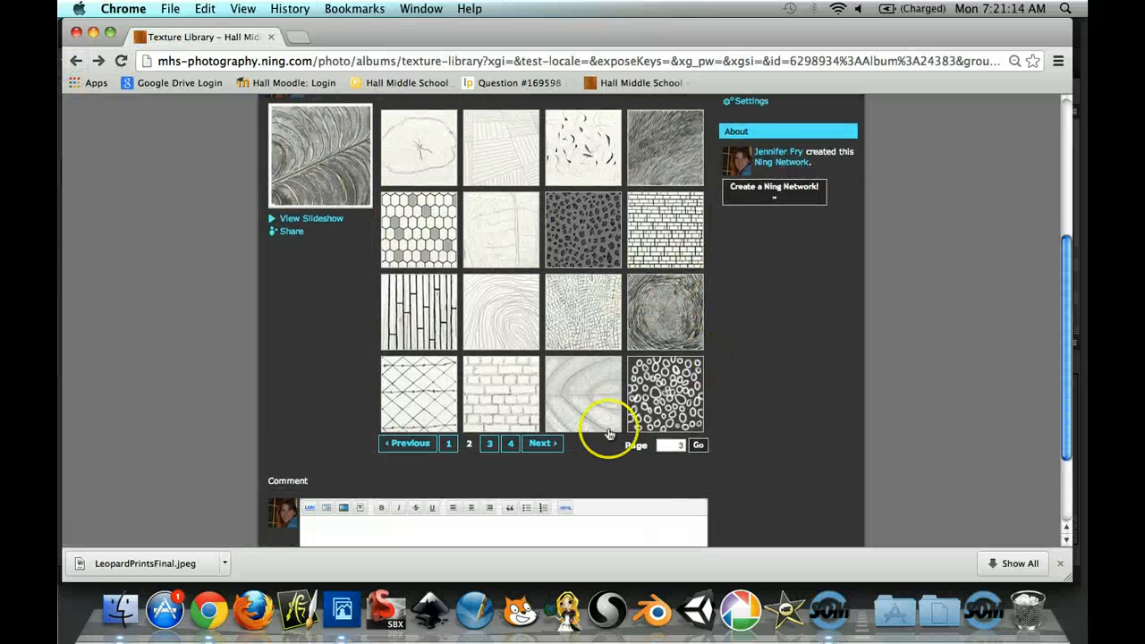
left_click(541, 444)
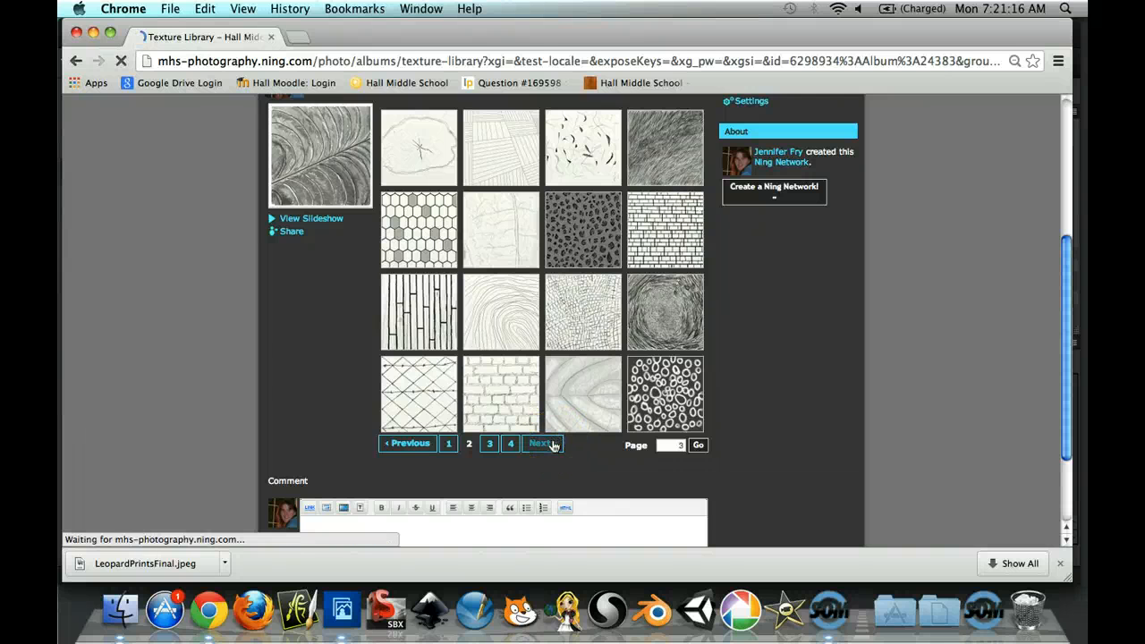
scroll(553, 405, "down", 2)
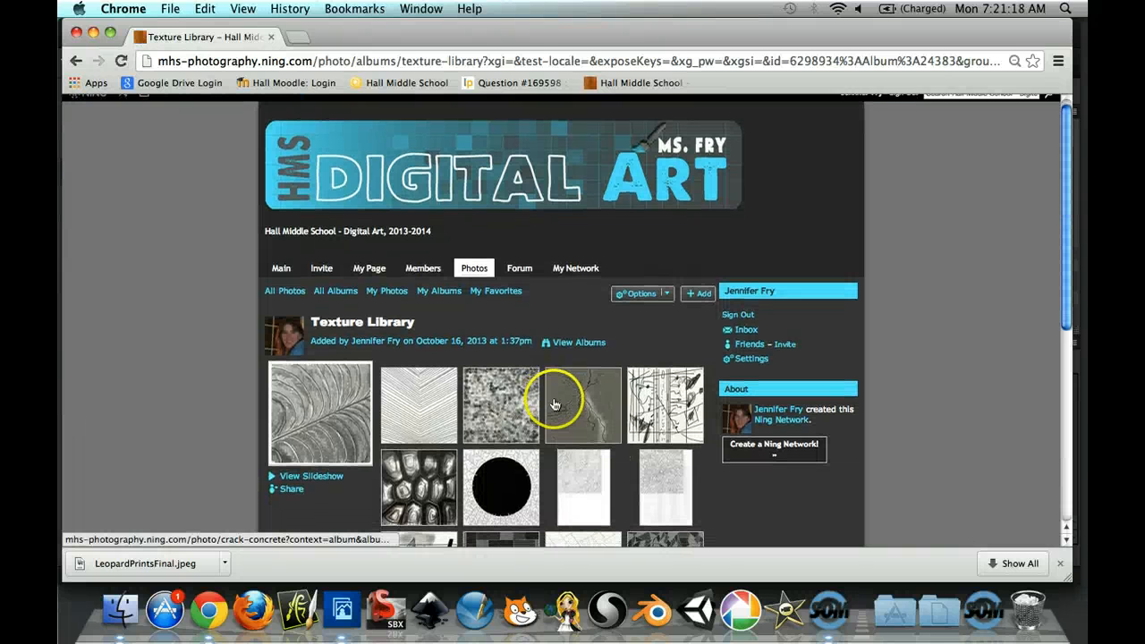
scroll(554, 402, "down", 3)
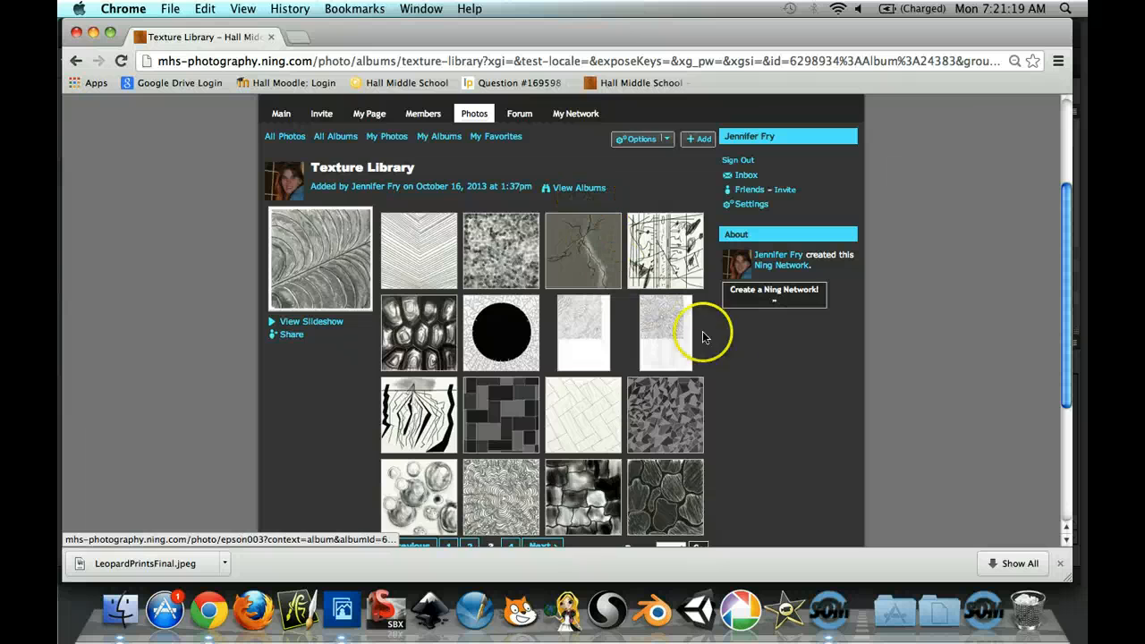
scroll(711, 358, "down", 1)
scroll(721, 393, "down", 1)
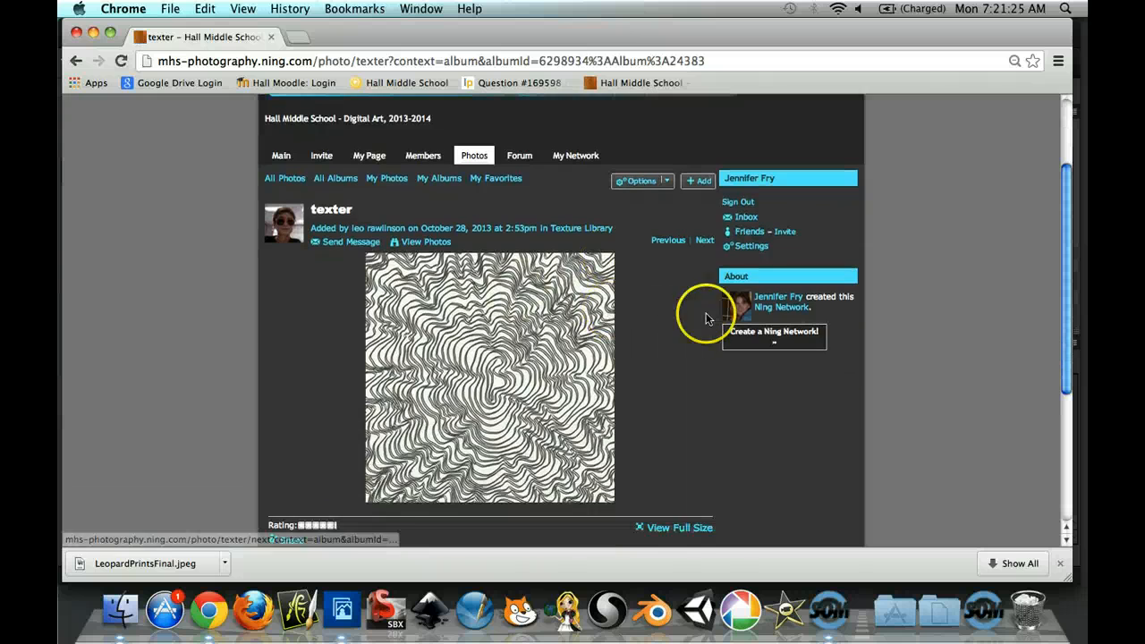
- View the texter image at full size and save it as texter in the digital art folder with the other textures
left_click(683, 527)
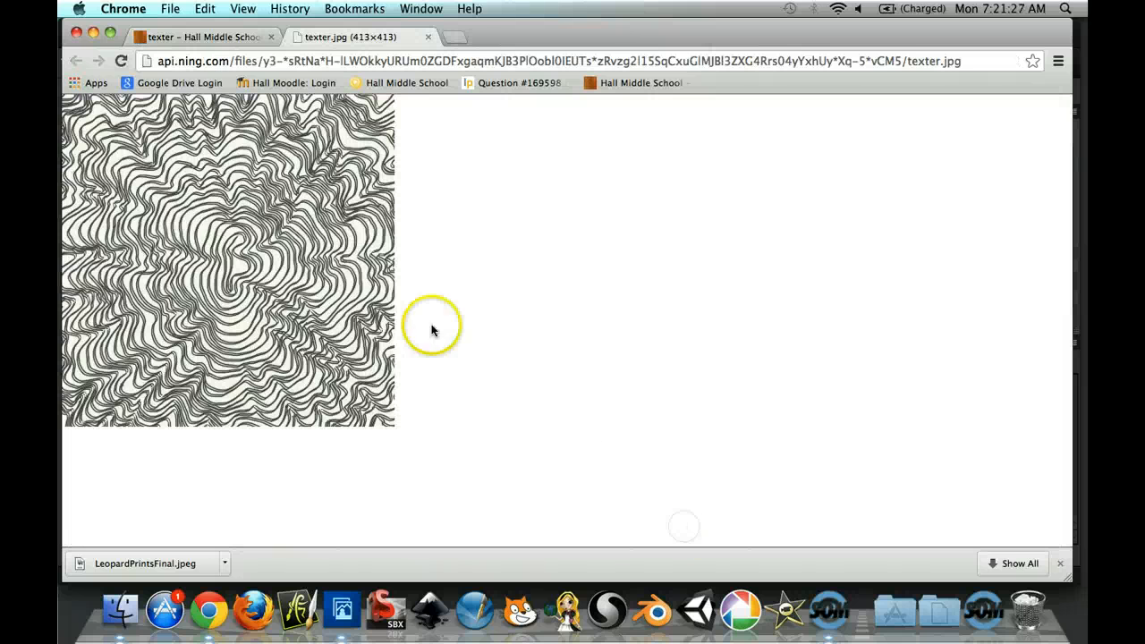
right_click(176, 197)
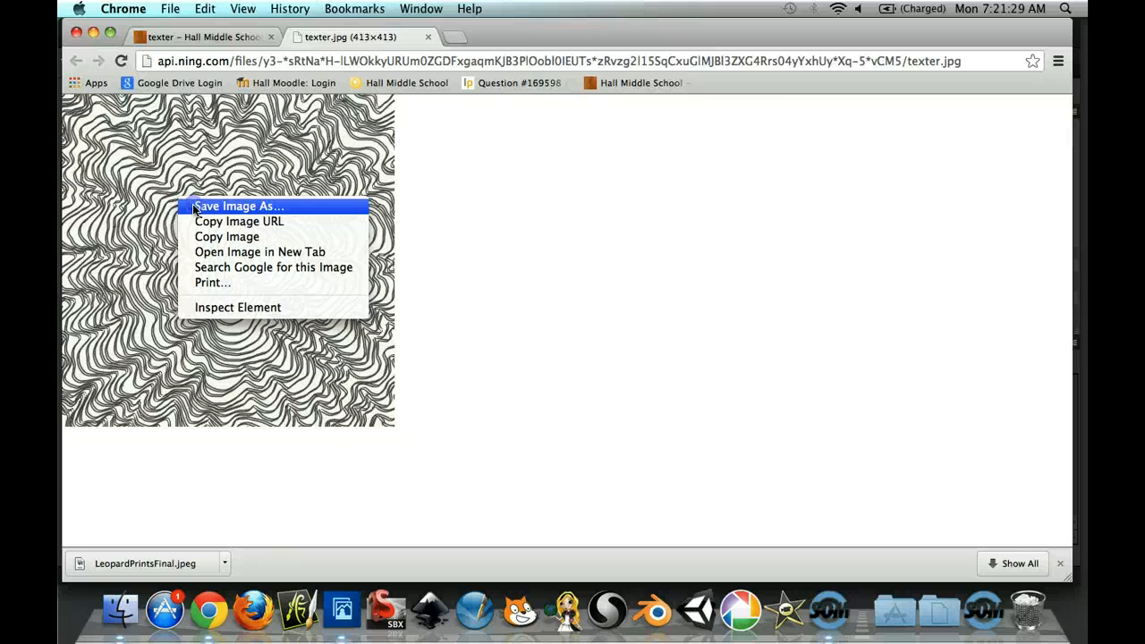
left_click(192, 207)
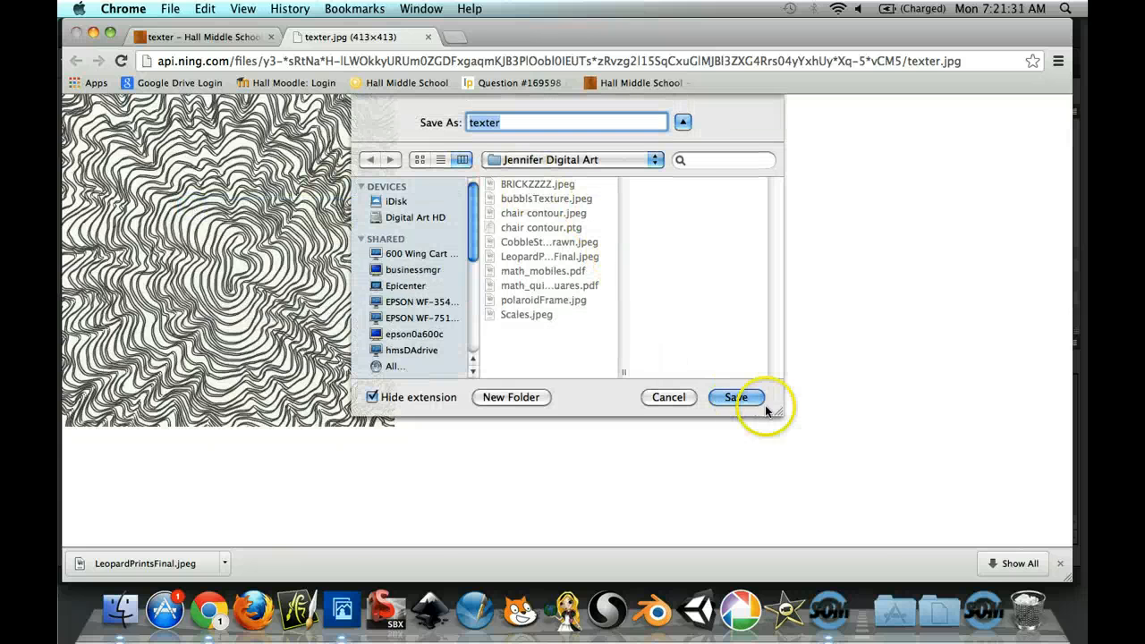
left_click(753, 402)
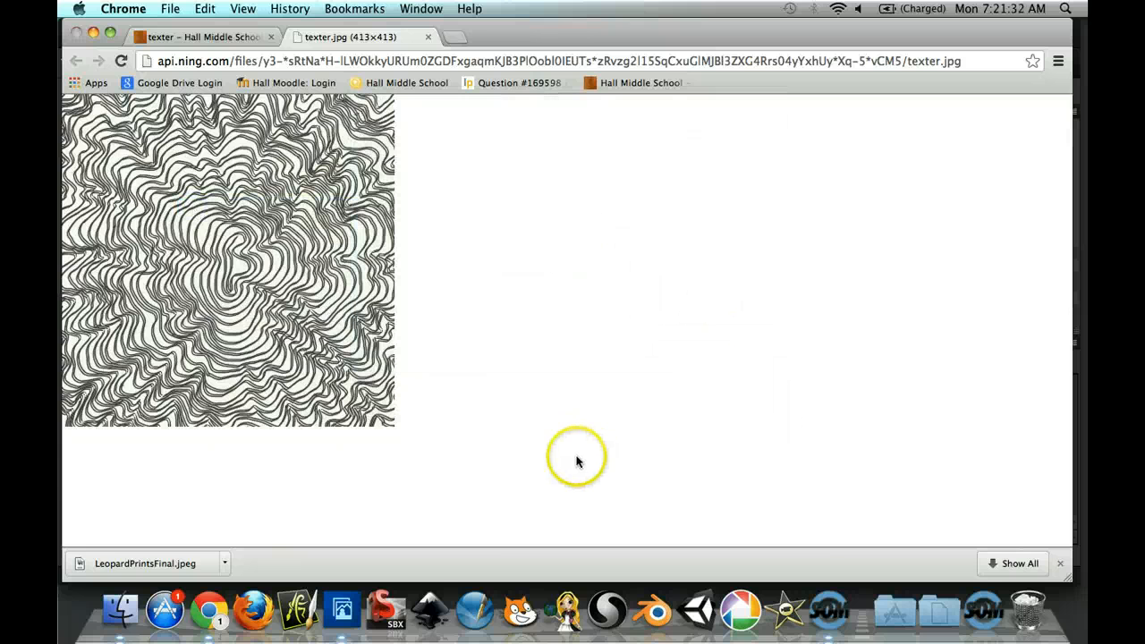
- Switch to Photoshop Elements and place texter.jpg into the chair contour document
left_click(340, 609)
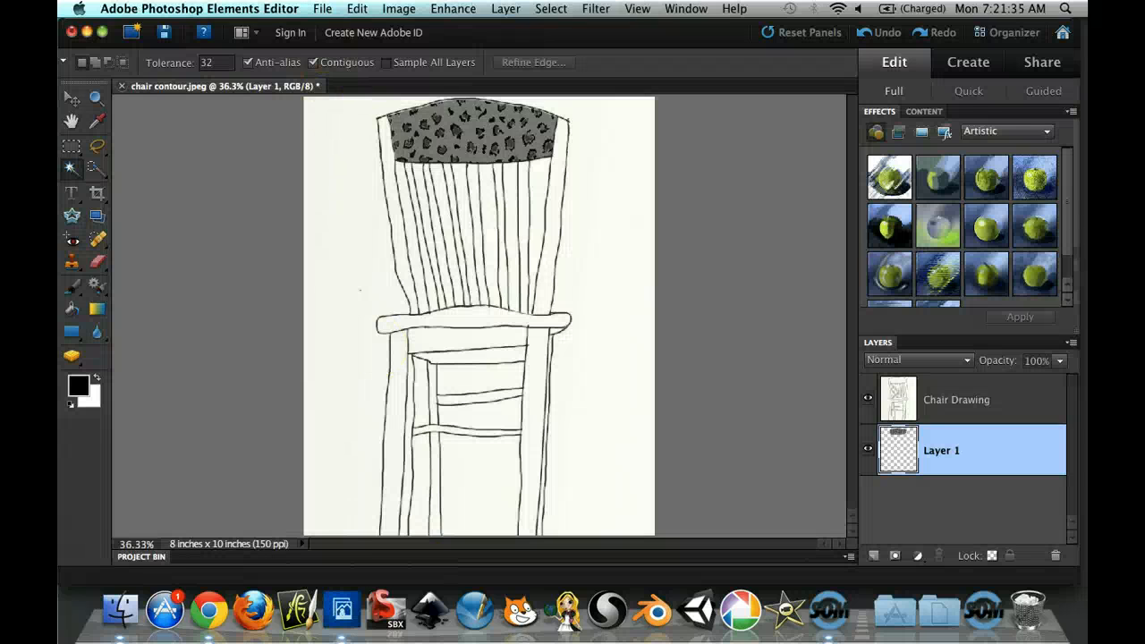
left_click(322, 8)
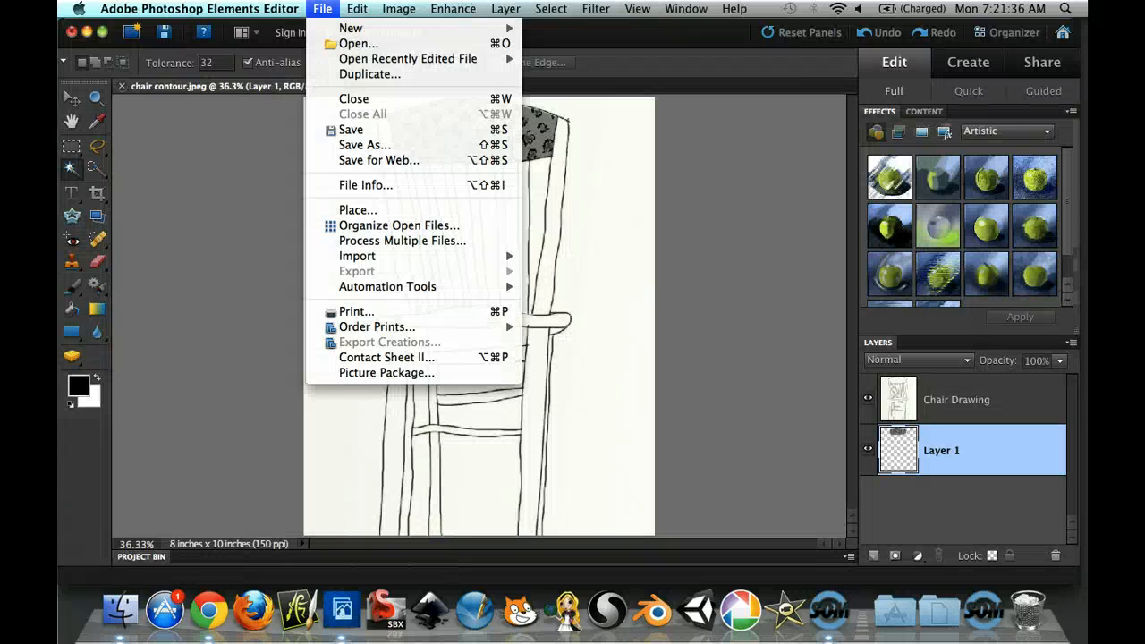
left_click(383, 214)
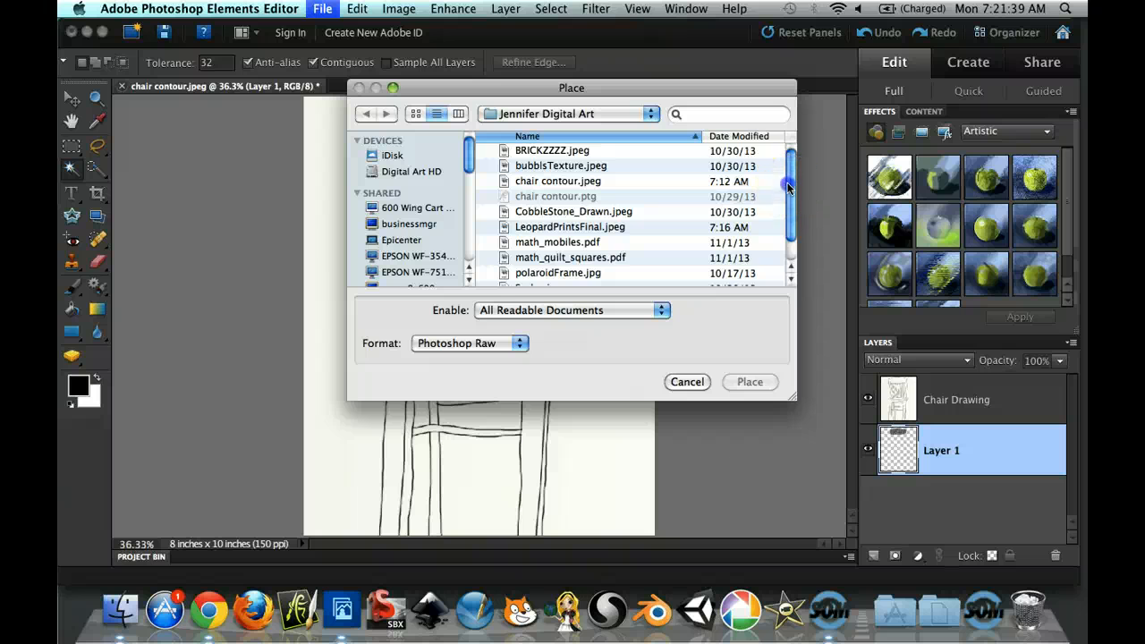
left_click_drag(788, 185, 802, 253)
left_click(552, 206)
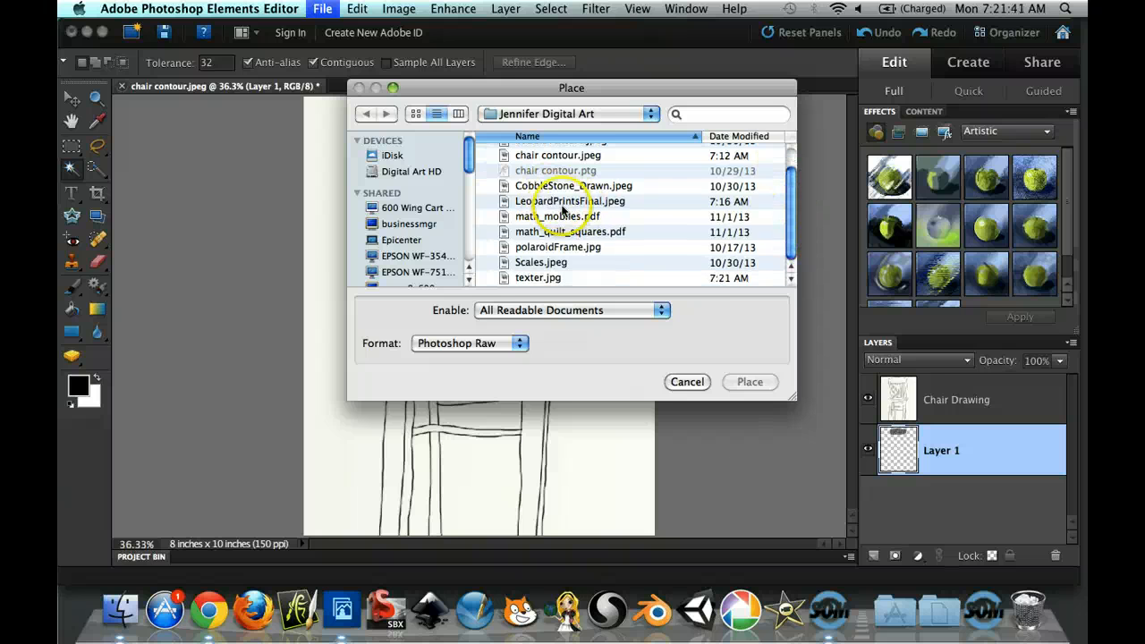
left_click(562, 279)
left_click(747, 385)
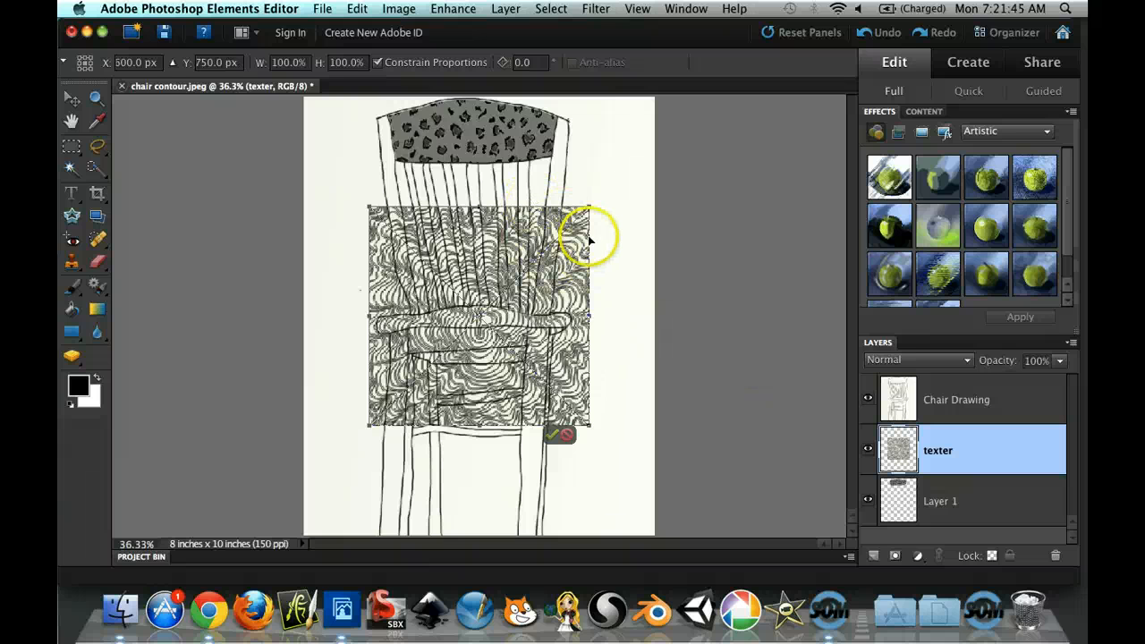
- Scale the placed texter texture proportionally to 60% and position it over the chair's seat area
left_click_drag(583, 224, 666, 81)
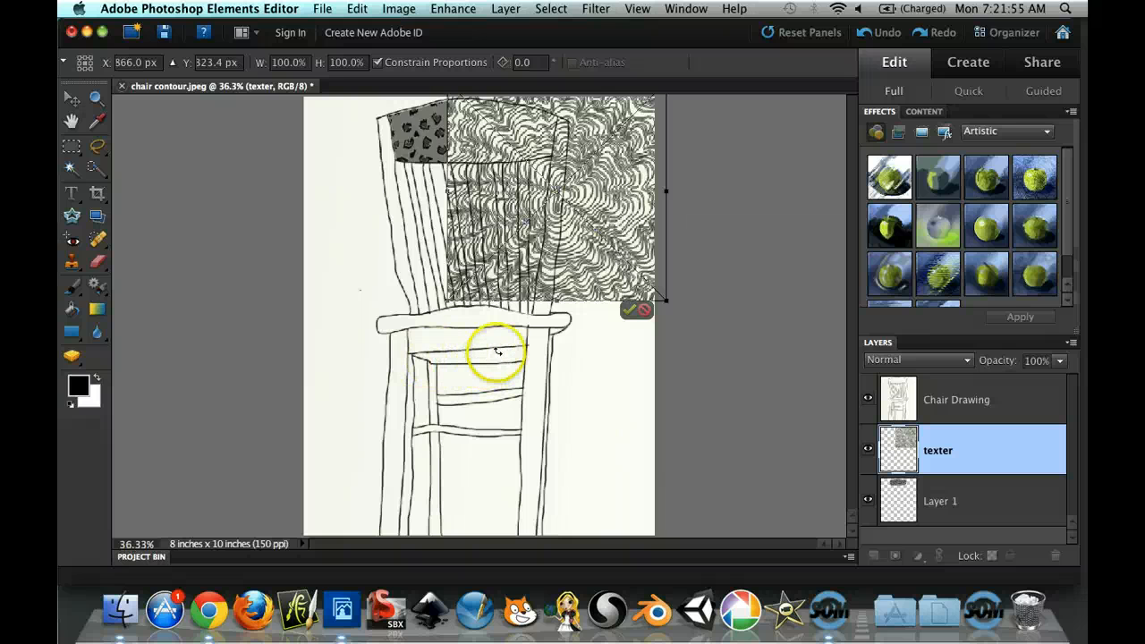
left_click_drag(573, 222, 524, 300)
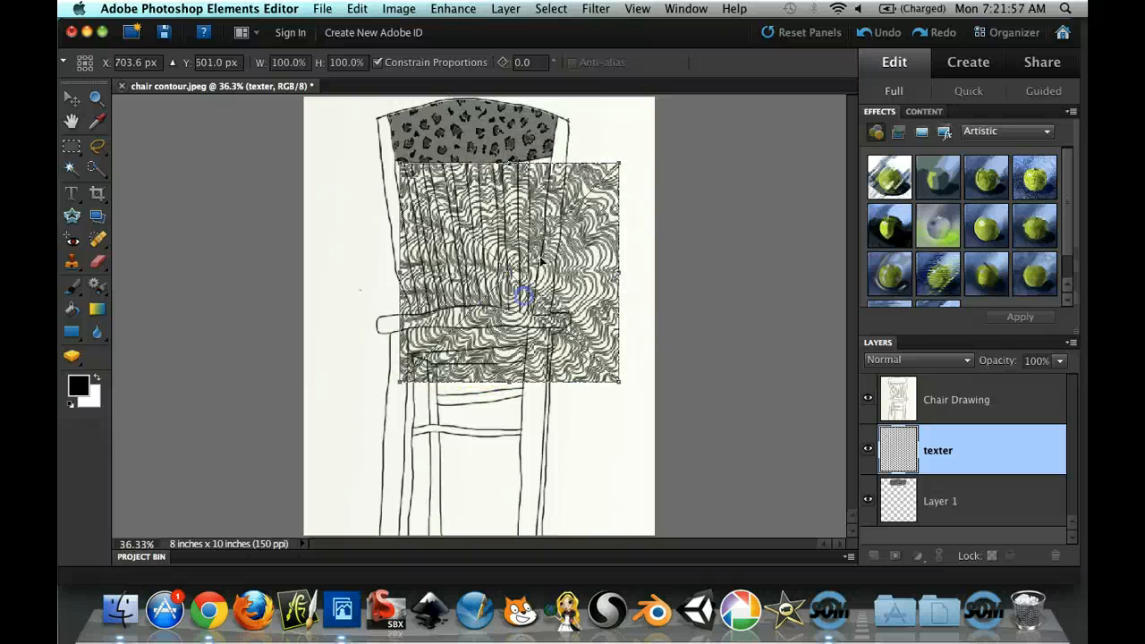
left_click_drag(620, 159, 546, 263)
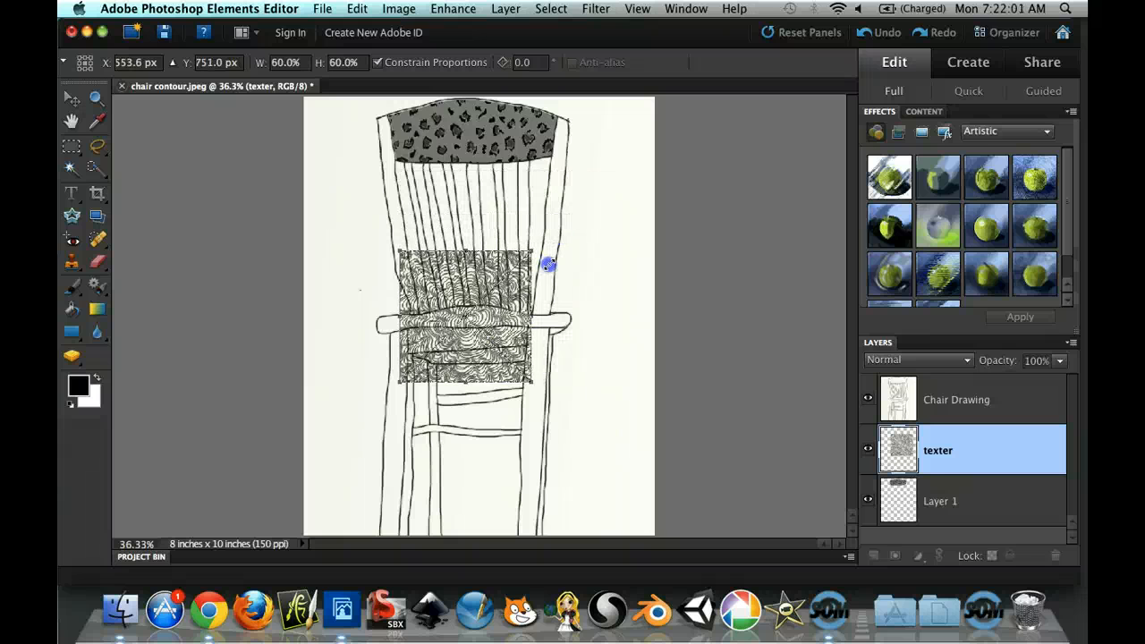
left_click_drag(483, 278, 487, 284)
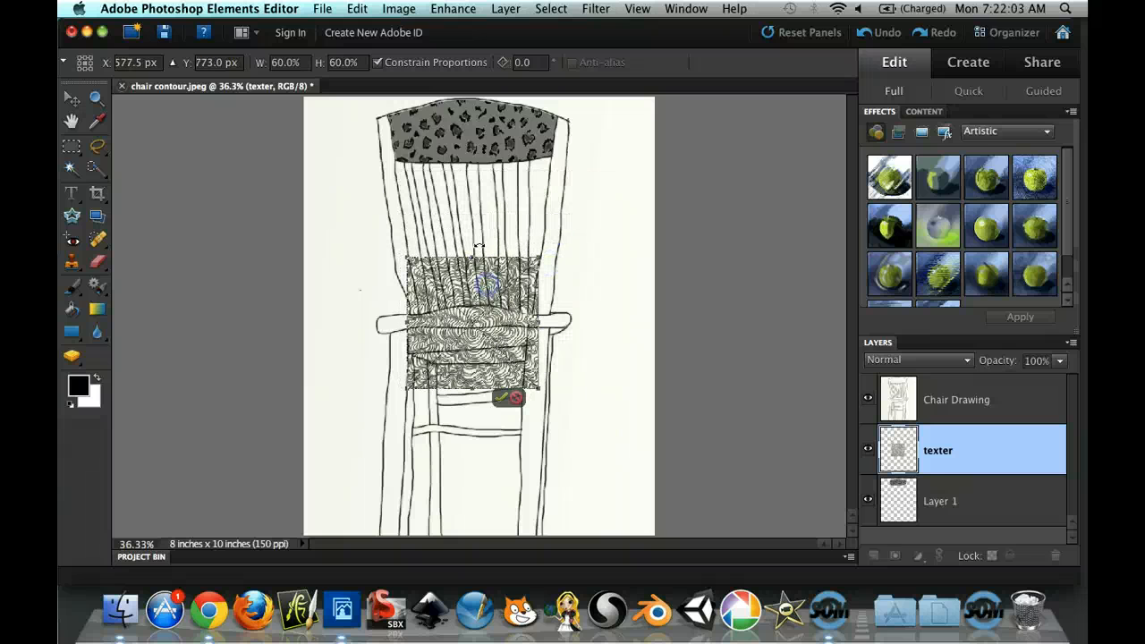
- Apply a Perspective transform to the texter texture, narrowing its lower edge symmetrically
left_click(425, 114)
left_click(356, 8)
left_click(413, 10)
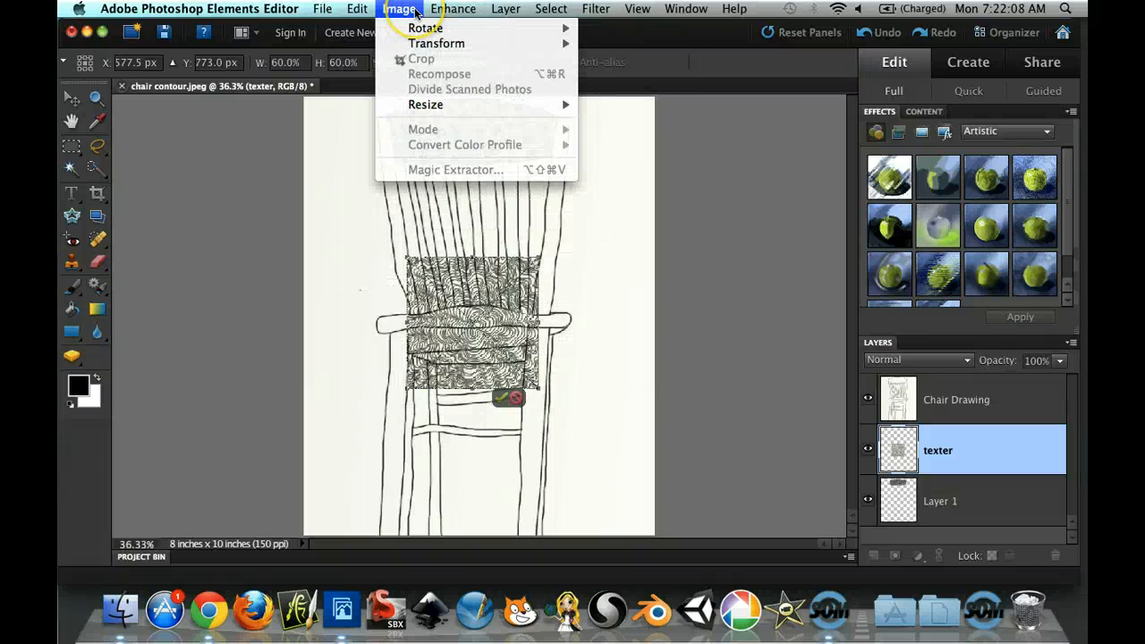
left_click(429, 54)
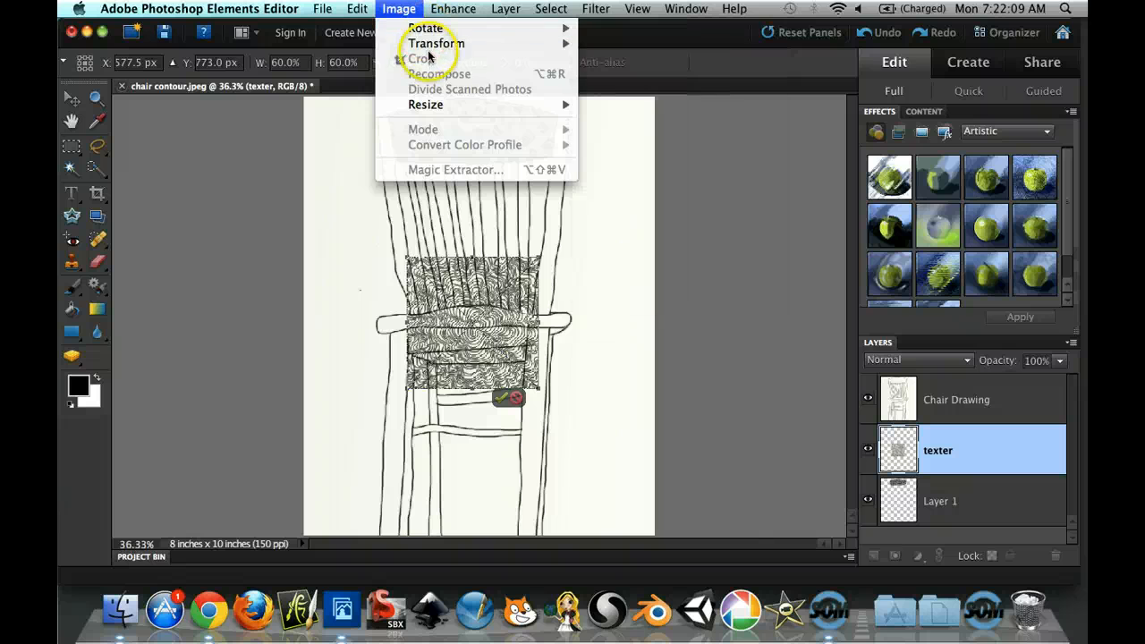
mouse_move(433, 44)
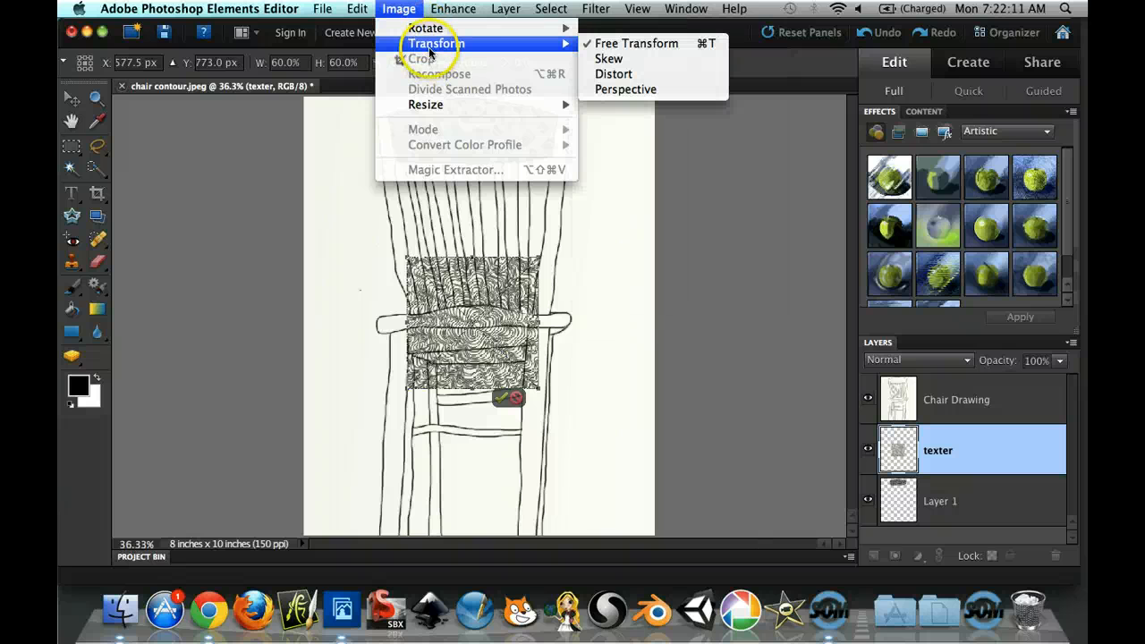
left_click(620, 91)
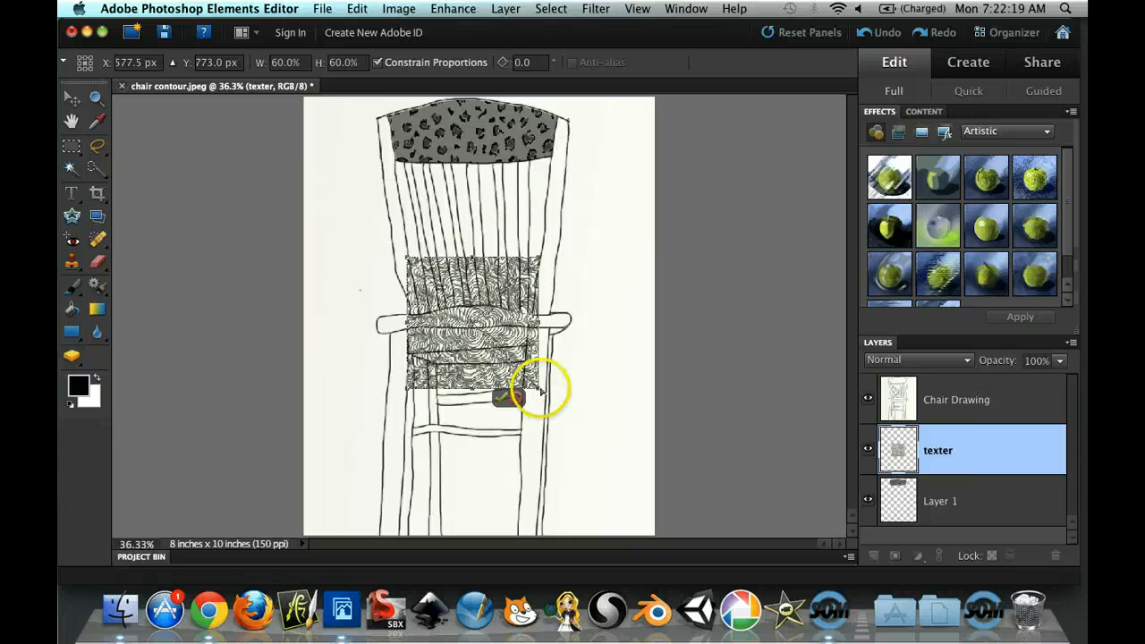
left_click_drag(541, 389, 506, 388)
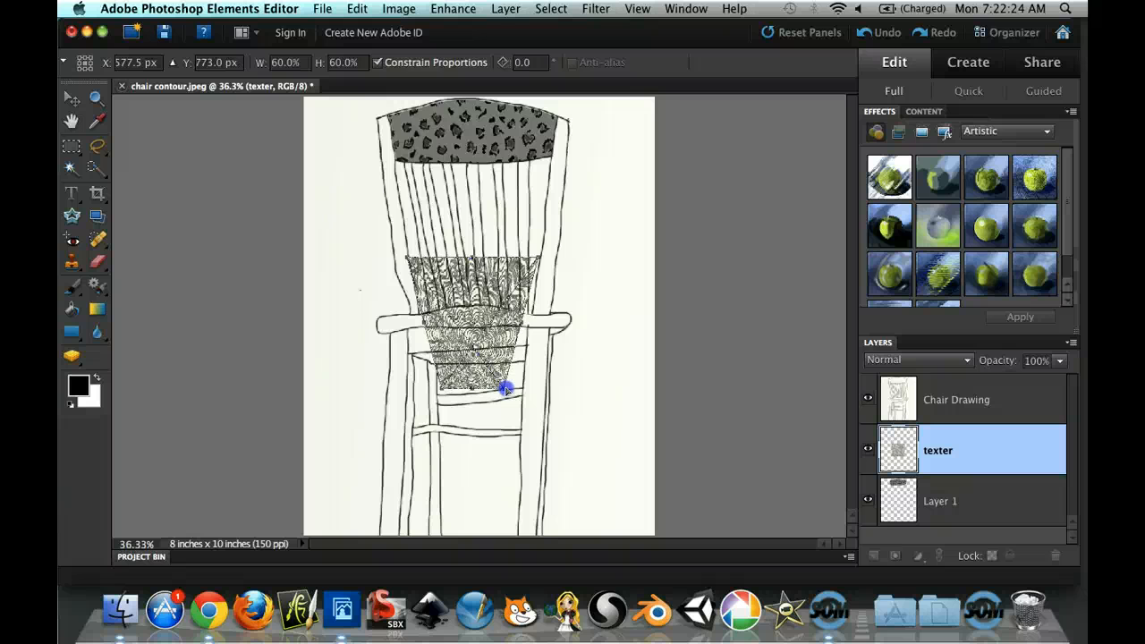
- Distort the texter texture so its four corners fit the narrow strip just below the seat, and commit the placement
left_click(436, 9)
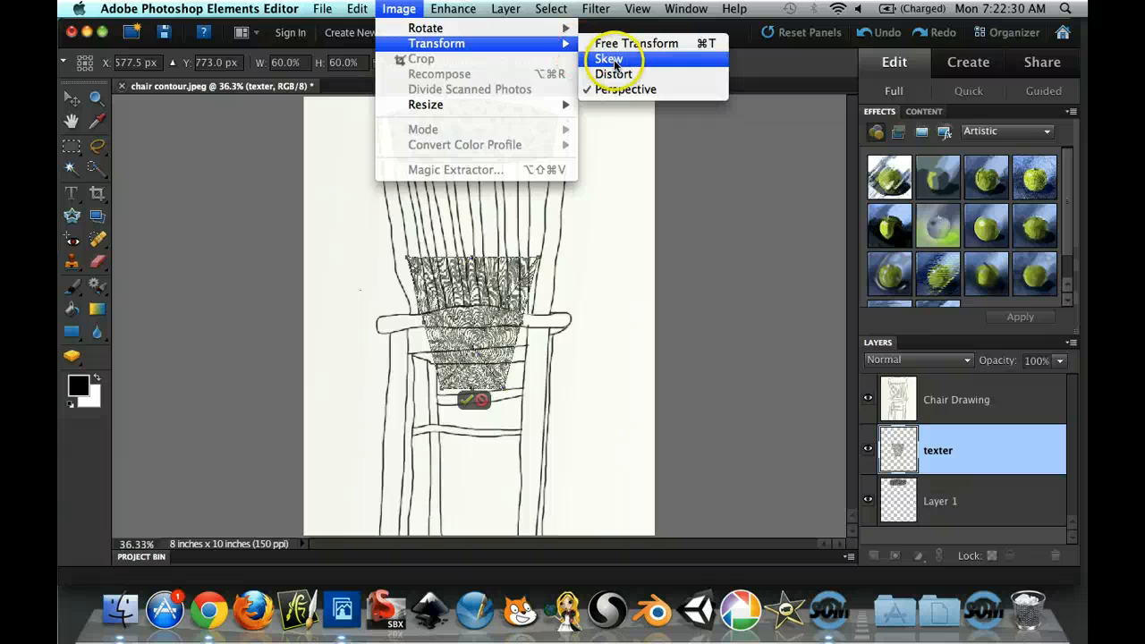
left_click(615, 74)
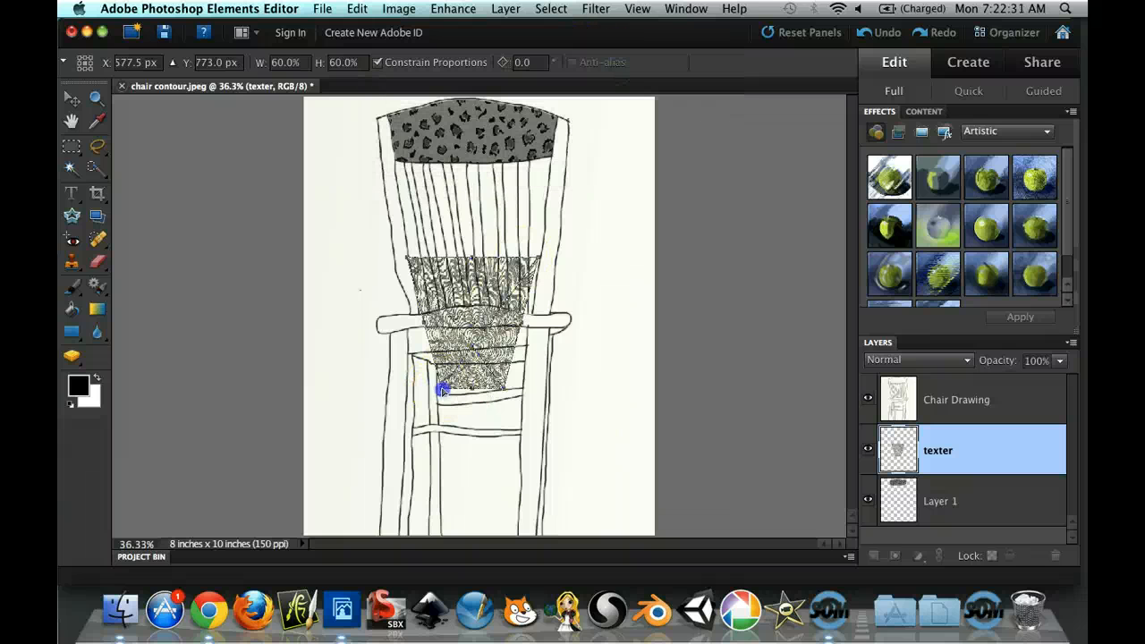
left_click_drag(442, 390, 432, 363)
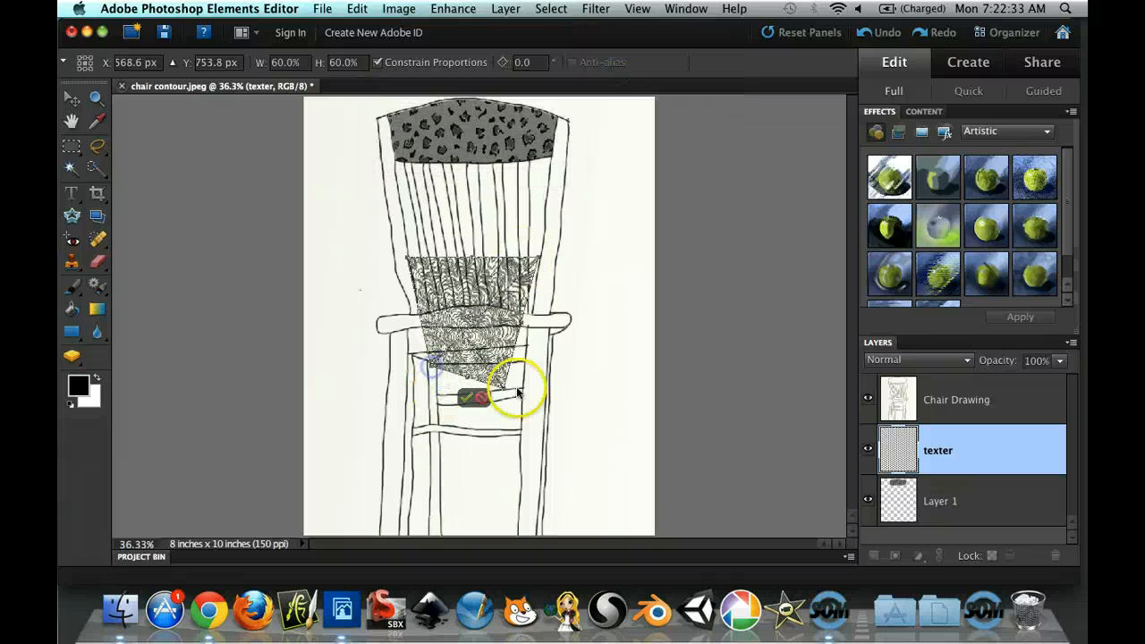
left_click_drag(518, 392, 524, 366)
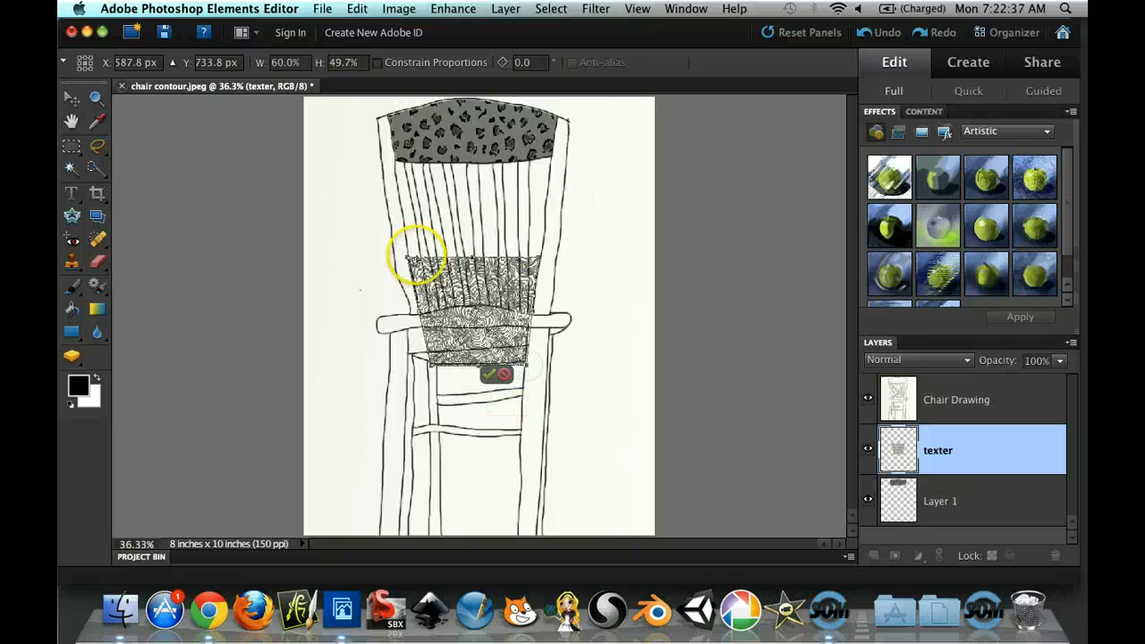
left_click_drag(409, 260, 408, 354)
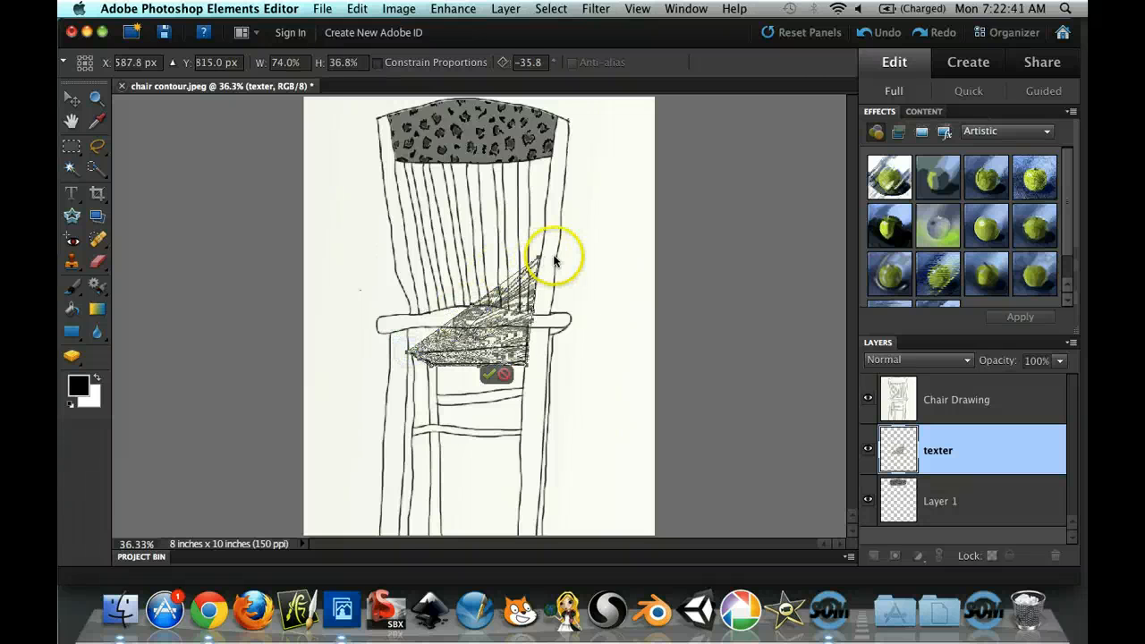
left_click_drag(539, 261, 529, 346)
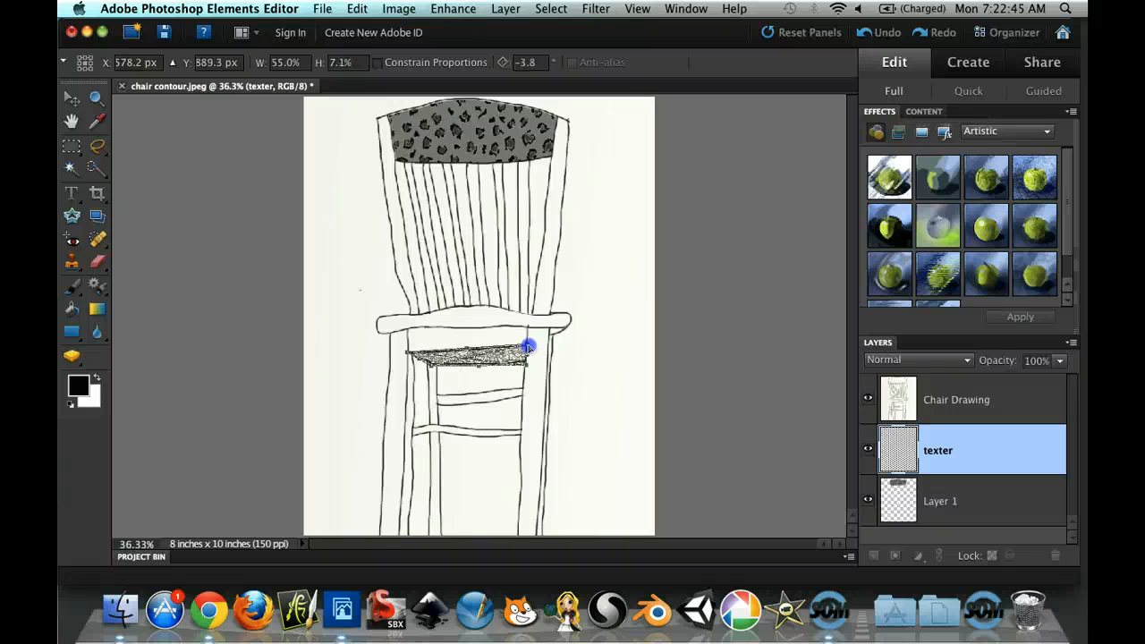
left_click(491, 376)
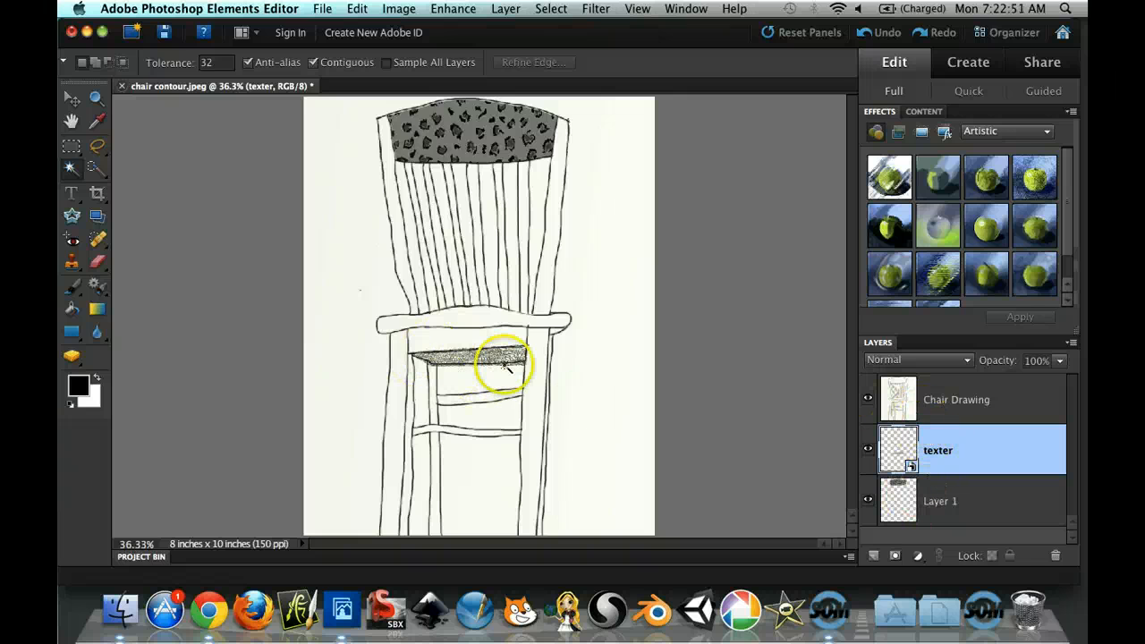
- Copy the part of the texter texture inside the strip below the seat onto a new layer, and delete the original texter layer
key("super+equal")
key("super+equal")
key("super+equal")
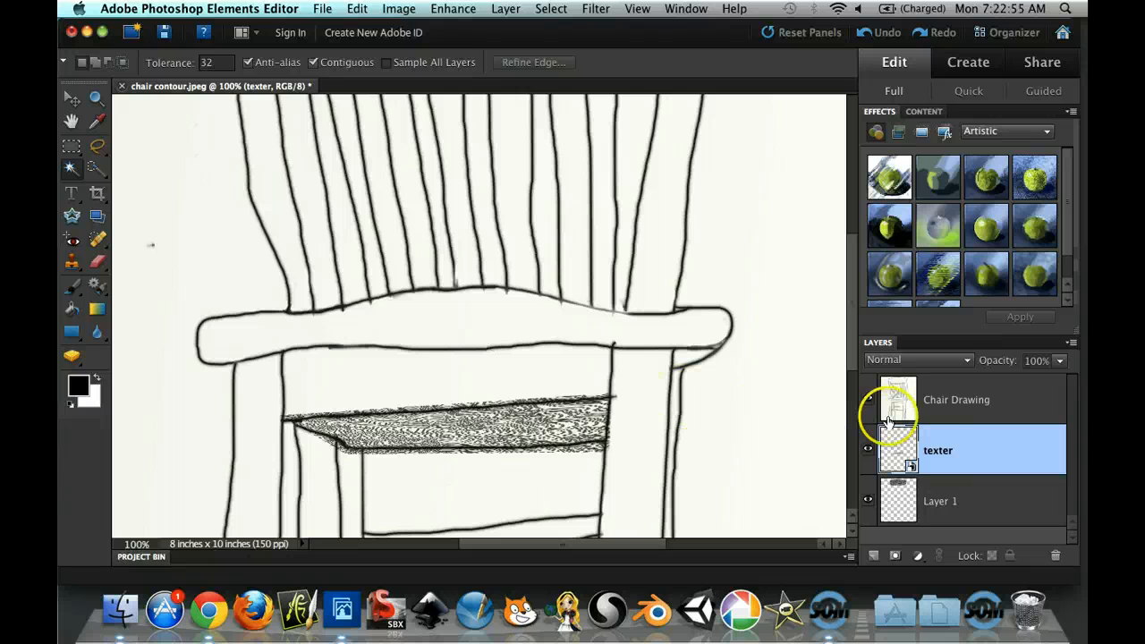
left_click(942, 405)
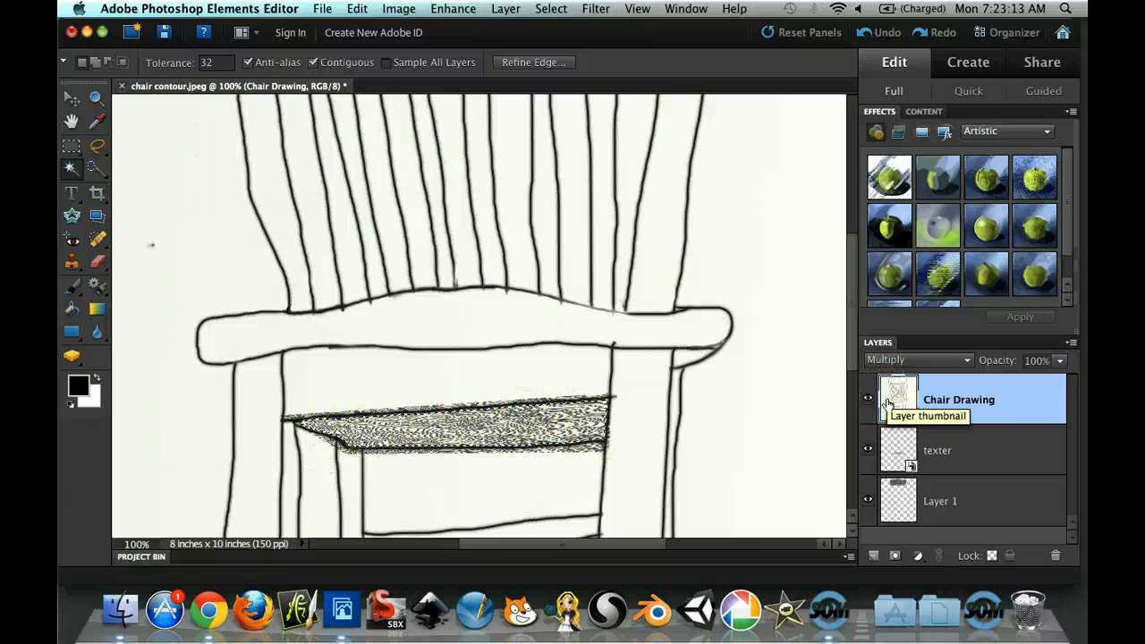
left_click(942, 452)
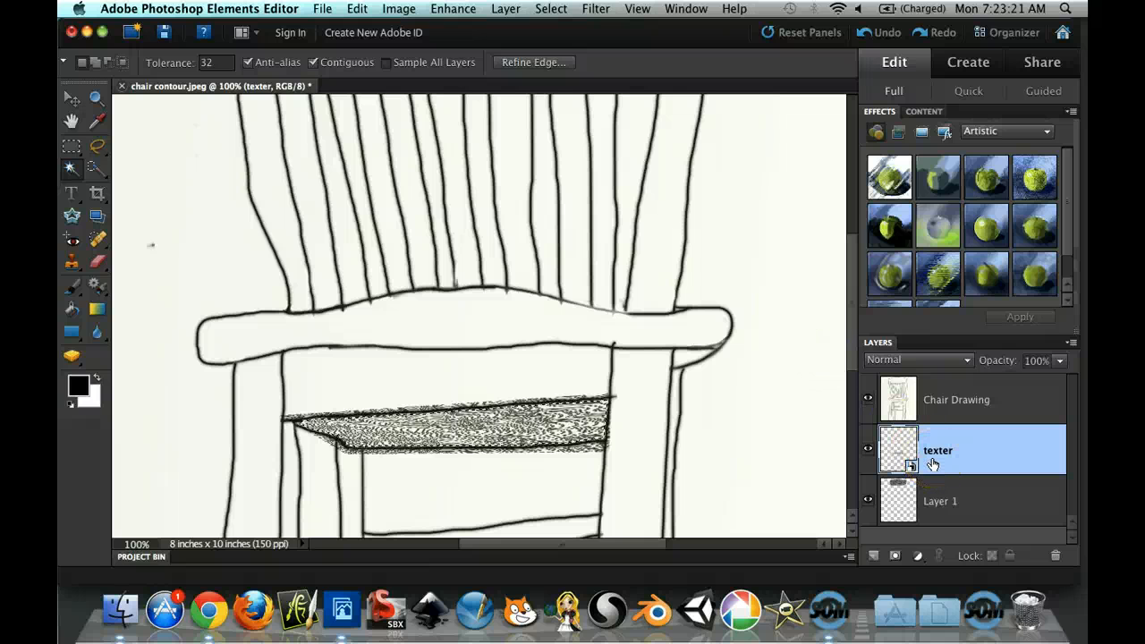
key("ctrl+j")
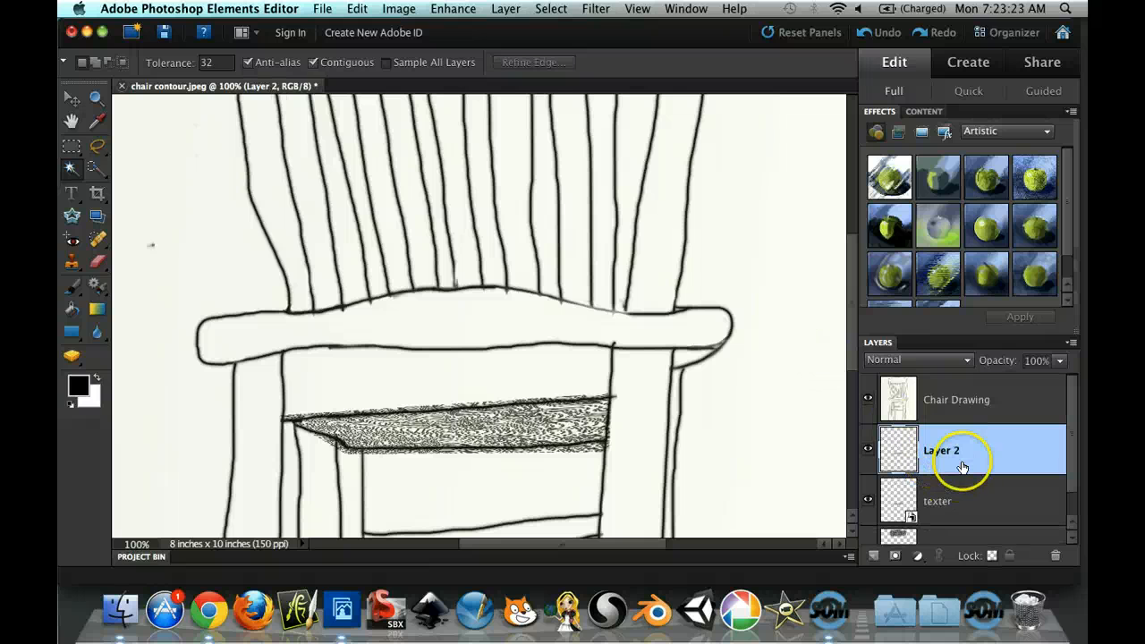
left_click_drag(962, 467, 934, 480)
left_click_drag(1043, 534, 1055, 552)
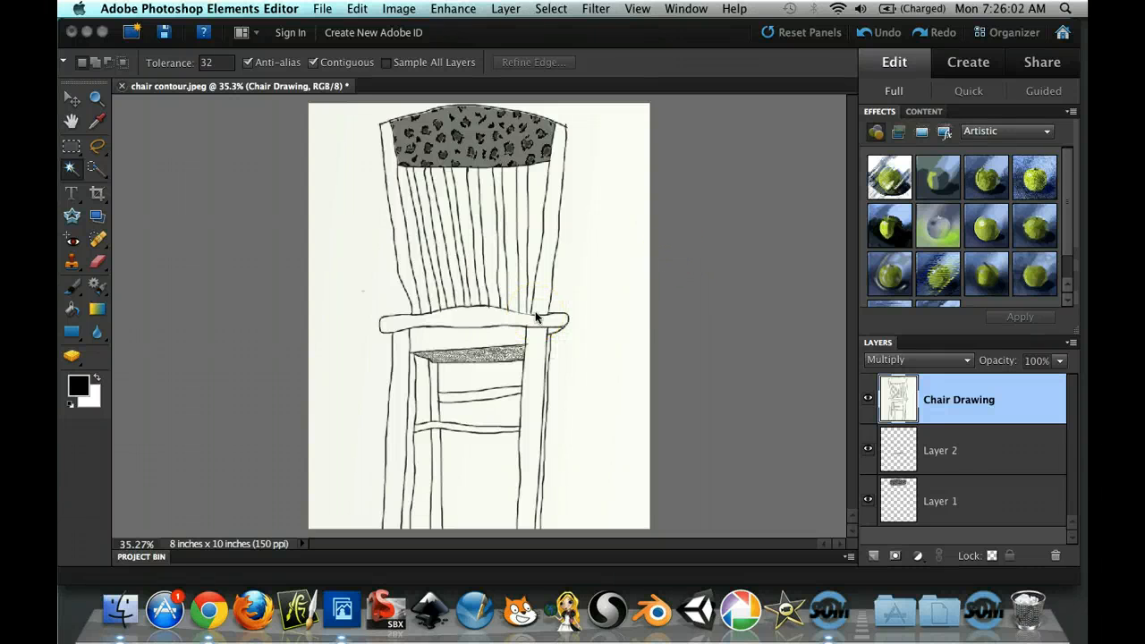
- Paint a small white gap into the seat's upper outline near the right back post on the Chair Drawing layer
left_click(260, 136)
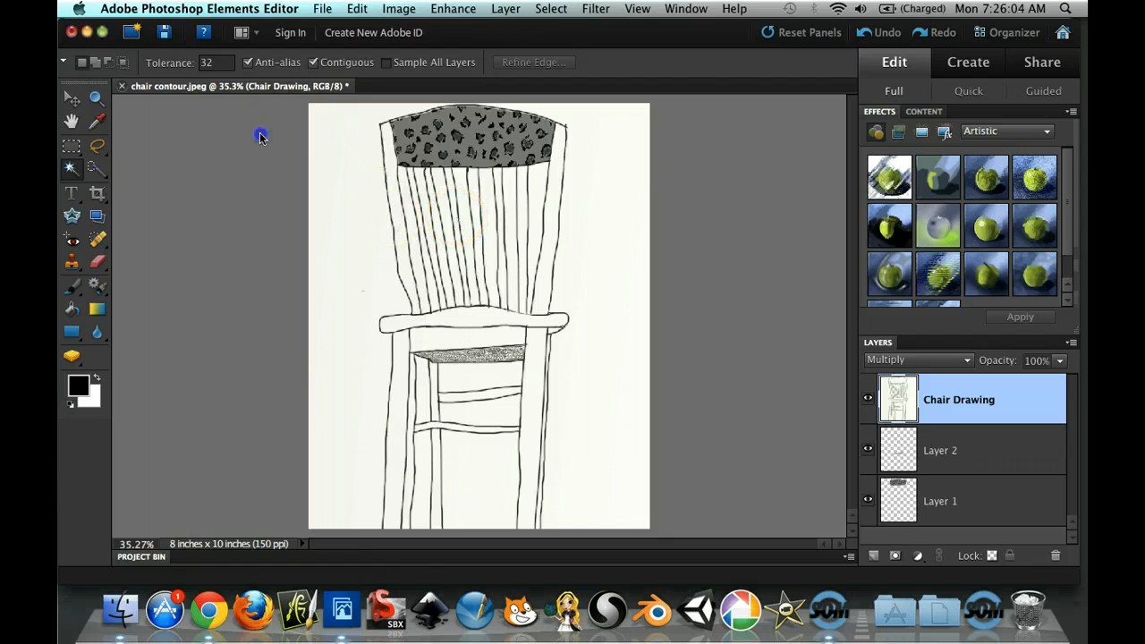
key("super+equal")
key("super+equal")
key("super+equal")
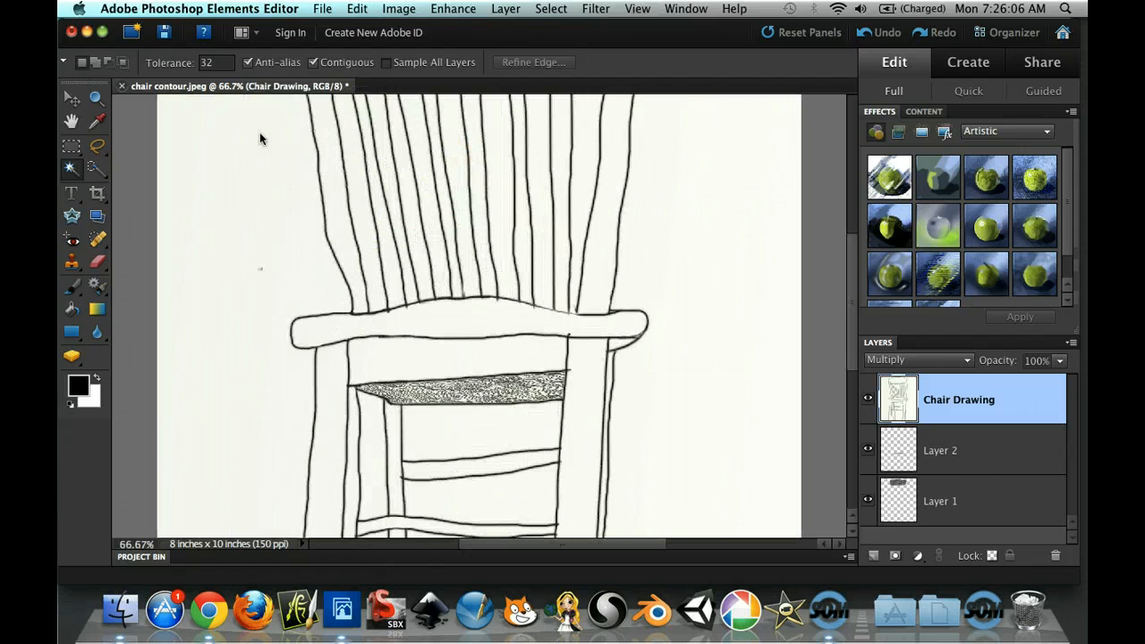
left_click(72, 287)
left_click(96, 379)
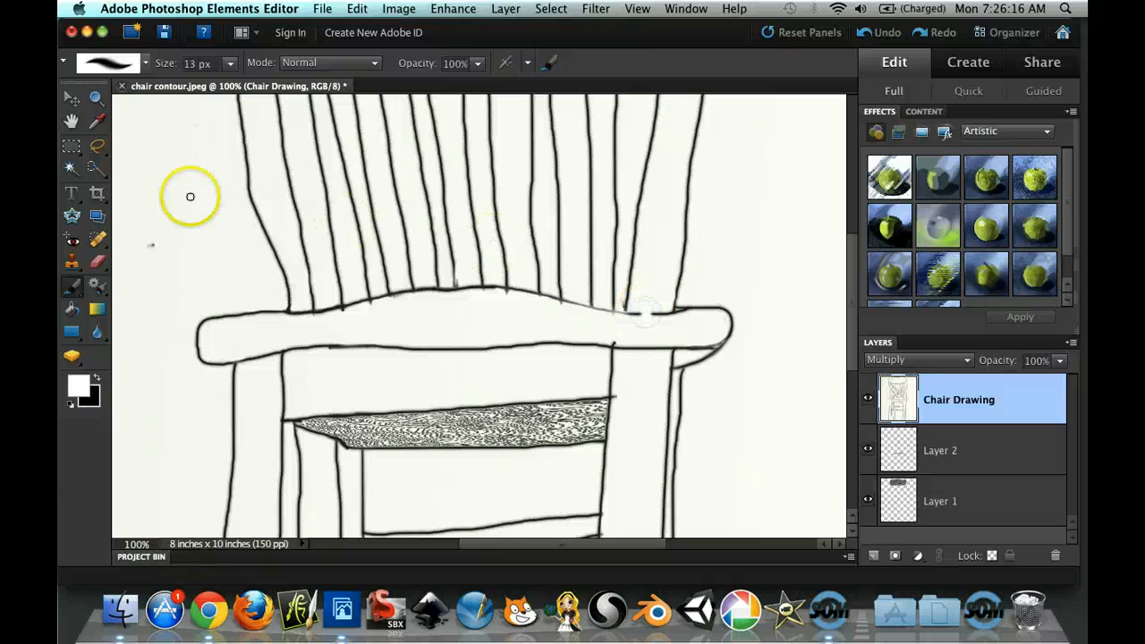
- Select the seat's interior with the Magic Wand to check the effect of the outline gap, and clear the selection
left_click(73, 168)
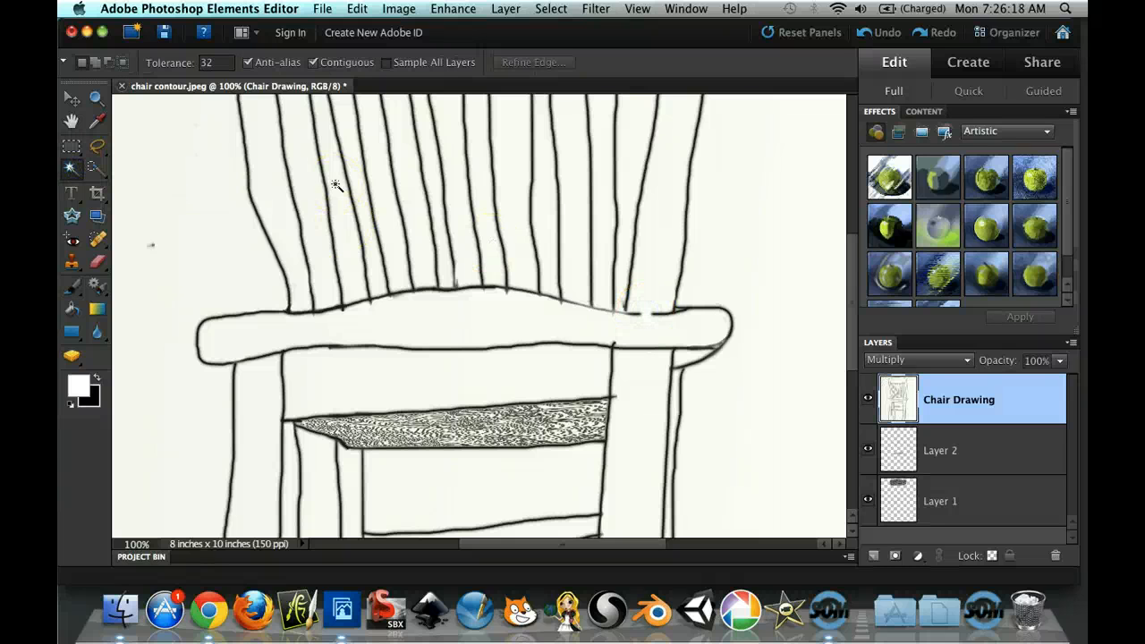
key("super+minus")
key("super+minus")
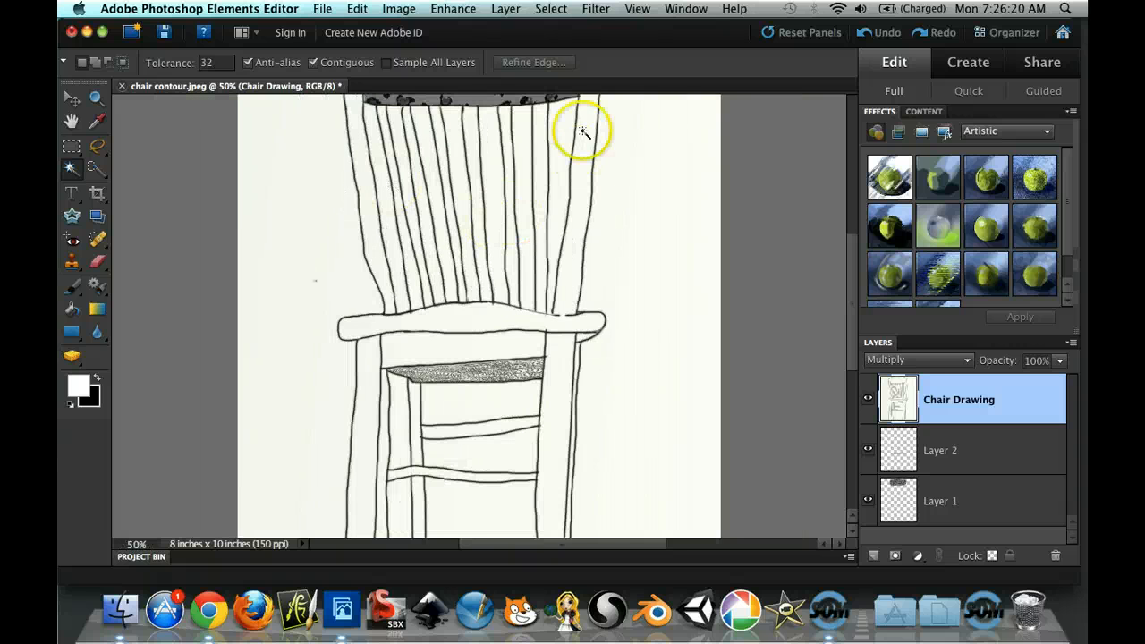
left_click(439, 318)
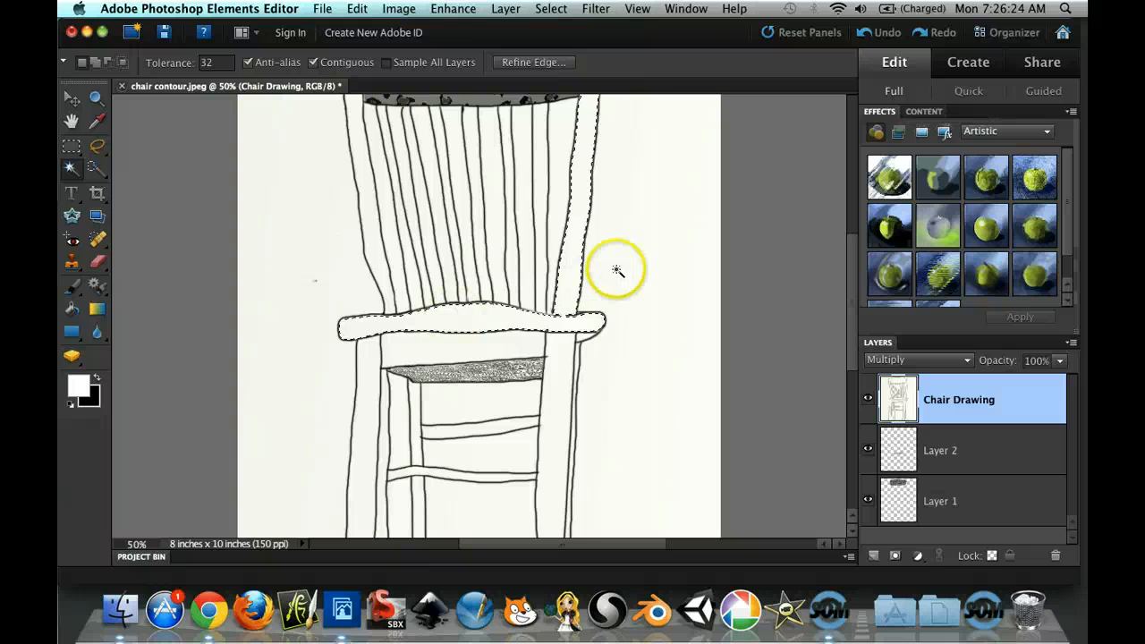
scroll(541, 338, "up", 2)
scroll(542, 338, "up", 3)
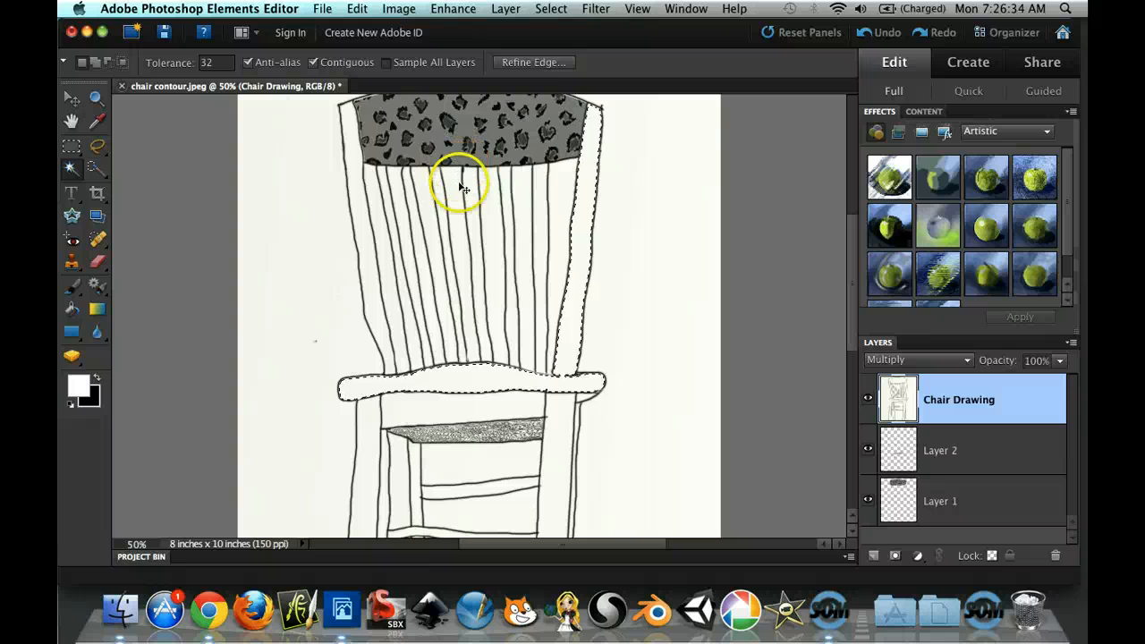
key("super+d")
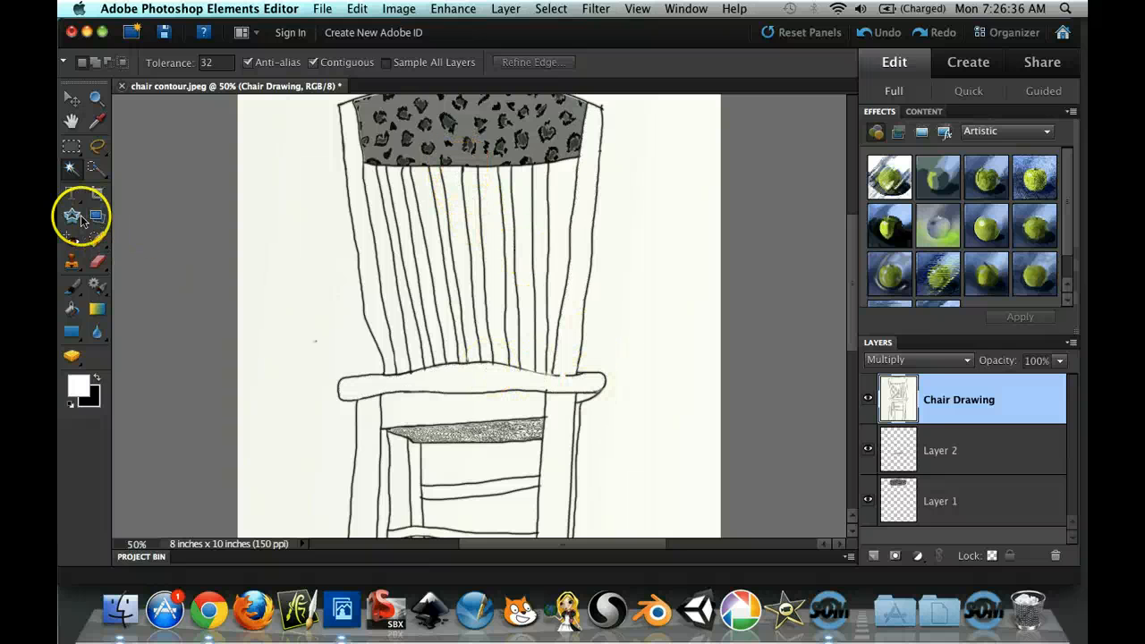
- Try to close the gap in the seat's upper outline with a black 13 px brush stroke, and undo the stroke
left_click(73, 287)
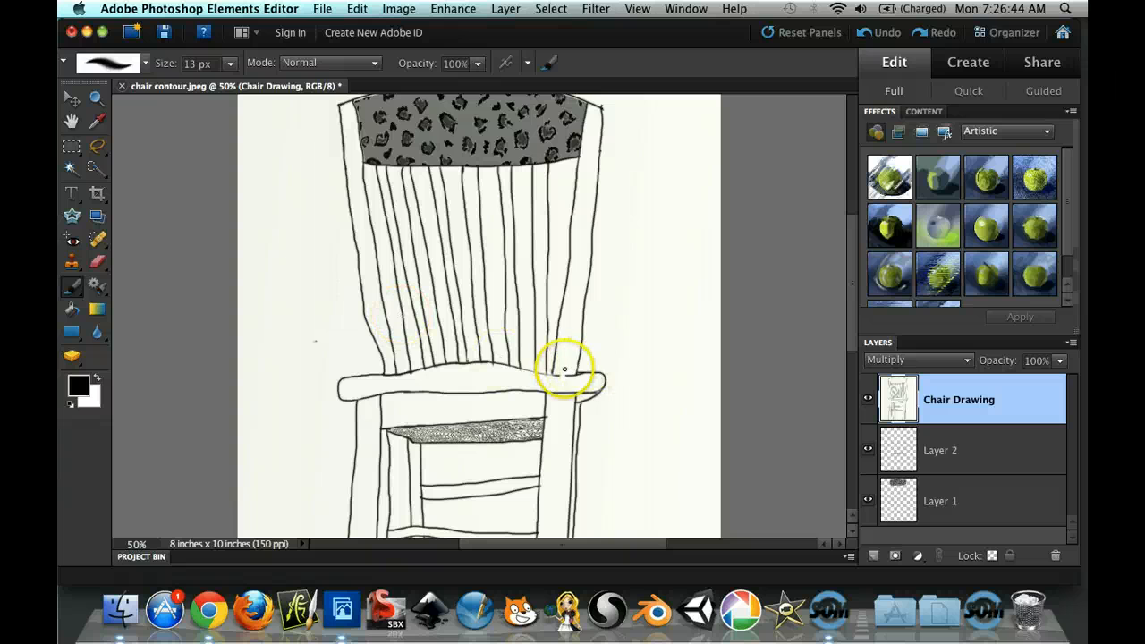
left_click(560, 376)
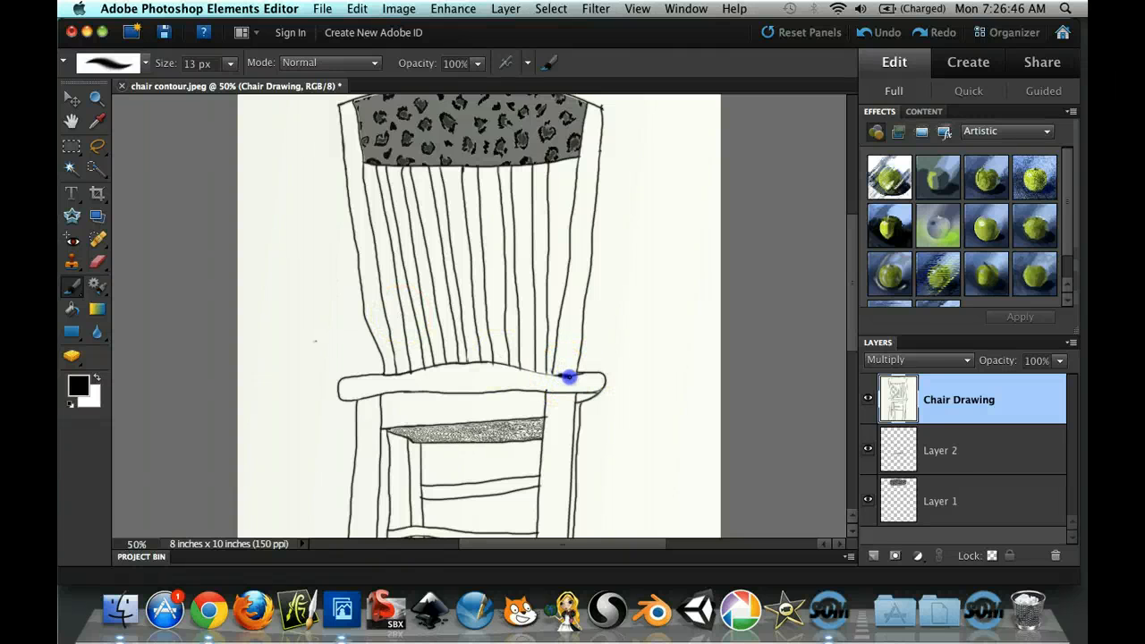
key("super+z")
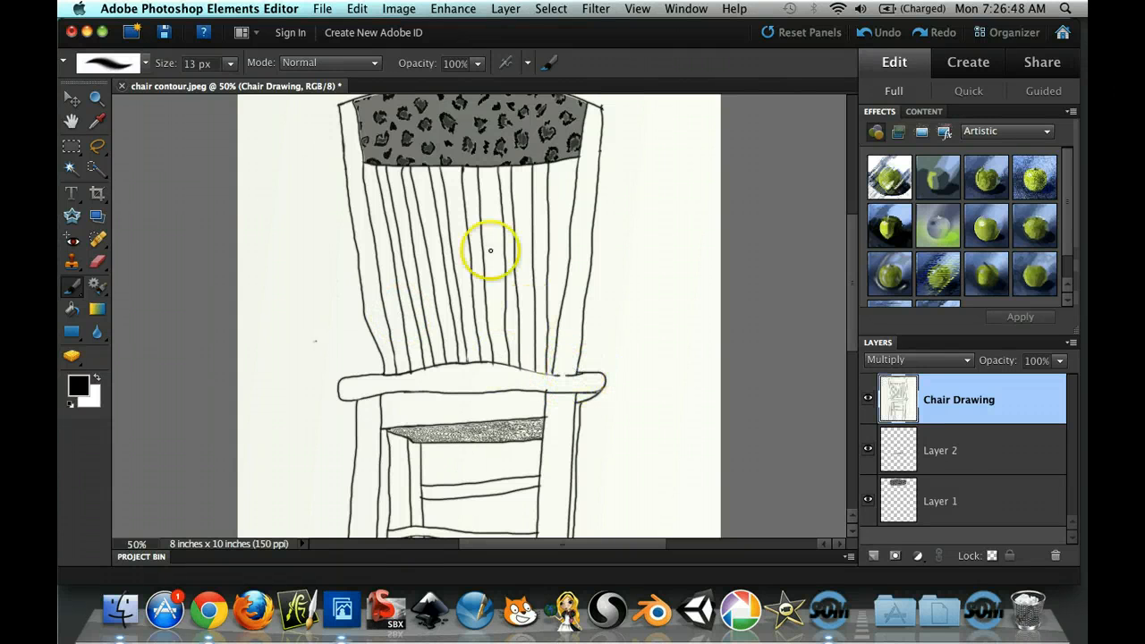
- Reduce the brush size to 6 px, try to bridge the outline gap with a black stroke, and undo it
left_click(229, 65)
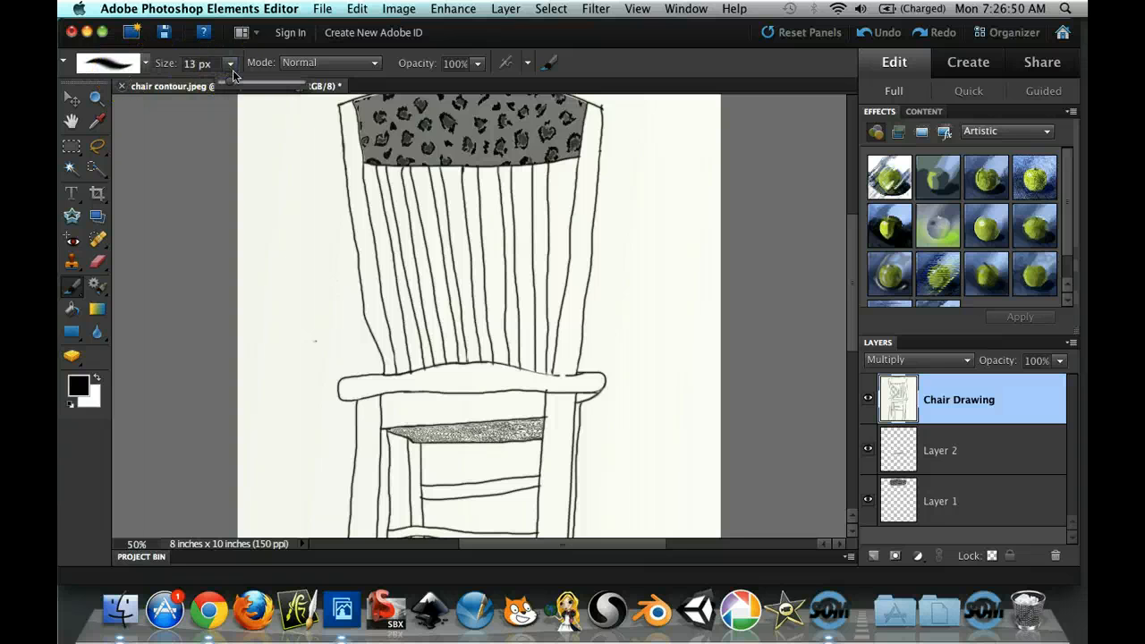
left_click(230, 83)
key("super+equal")
key("super+equal")
key("super+equal")
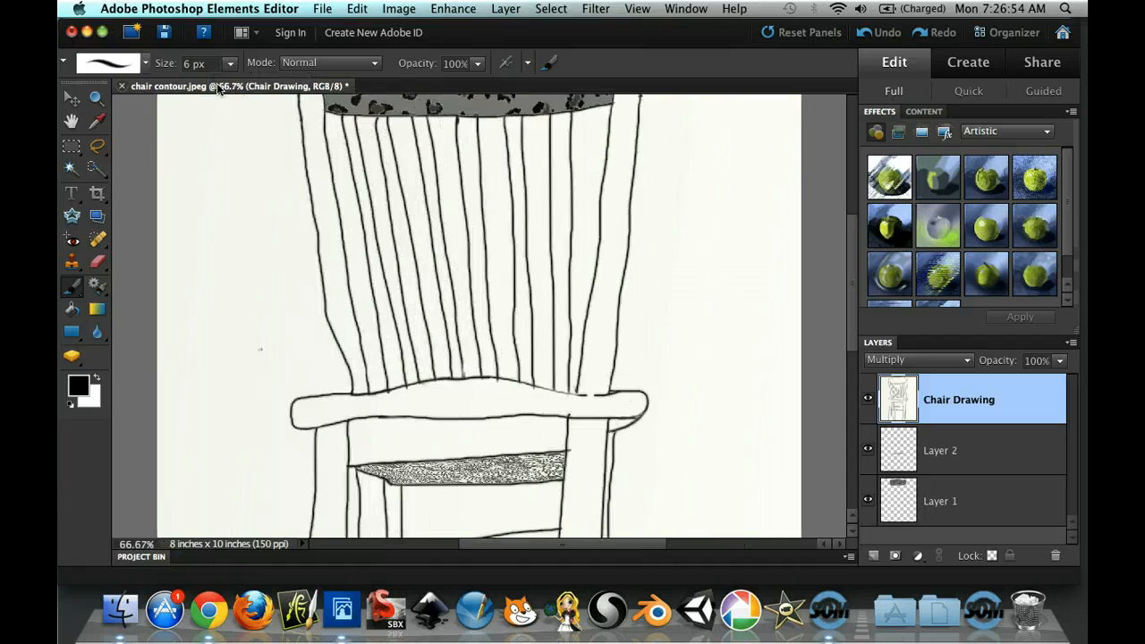
mouse_move(776, 504)
left_mouse_down()
mouse_move(683, 403)
mouse_move(585, 327)
left_mouse_up()
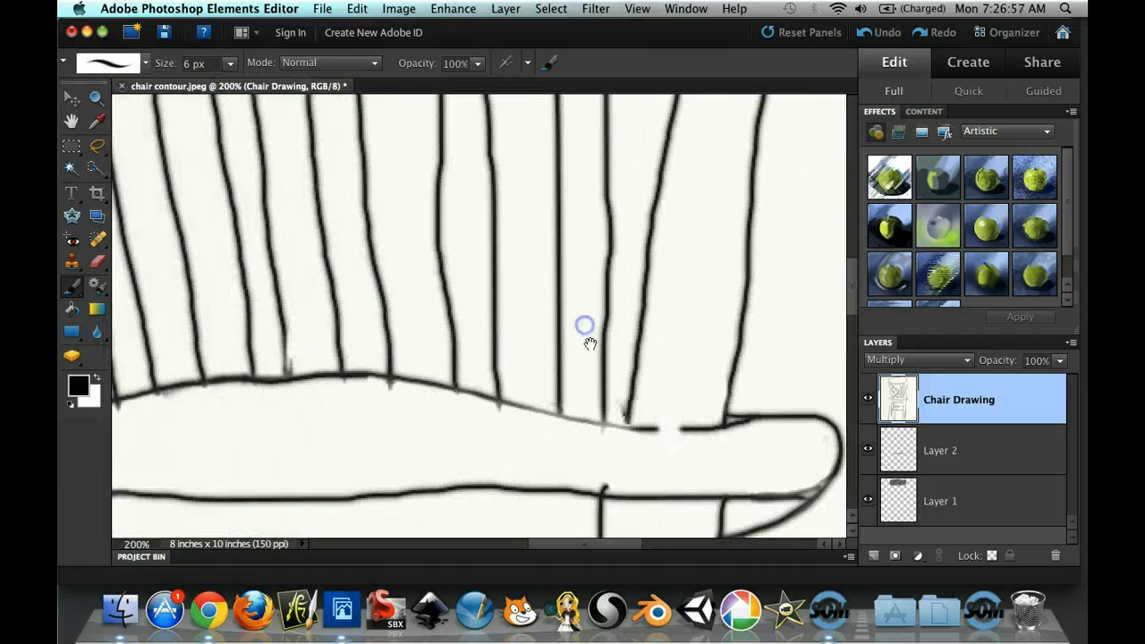
left_click(658, 429)
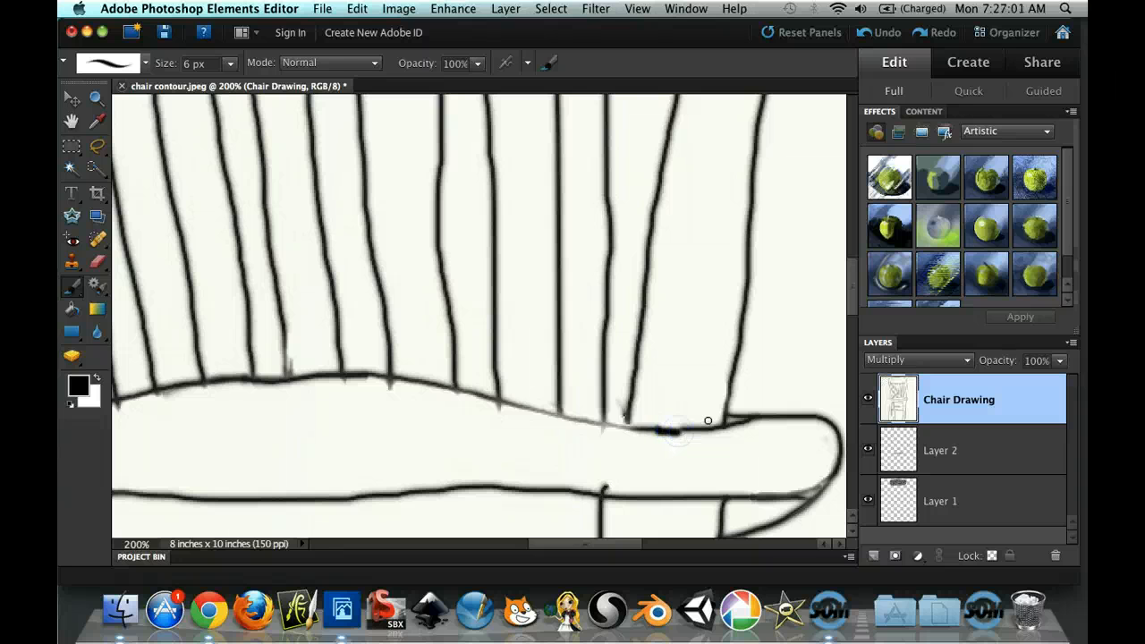
key("super+z")
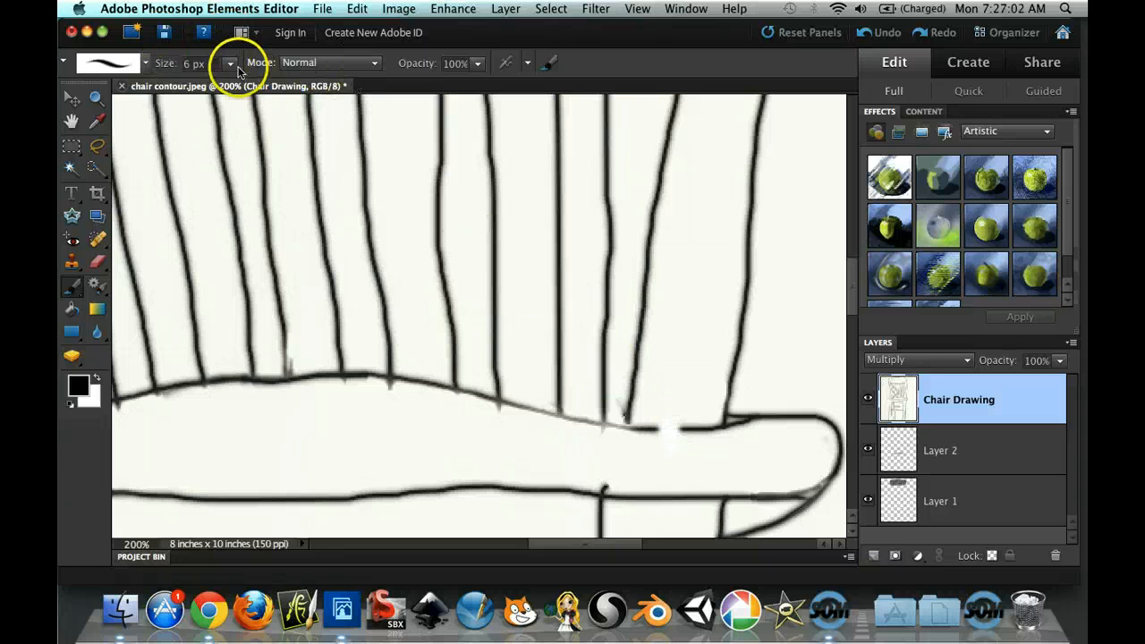
- Set the brush size to 4 px and paint the seat's upper outline closed, joining the right back post's inner line to it
left_click(234, 66)
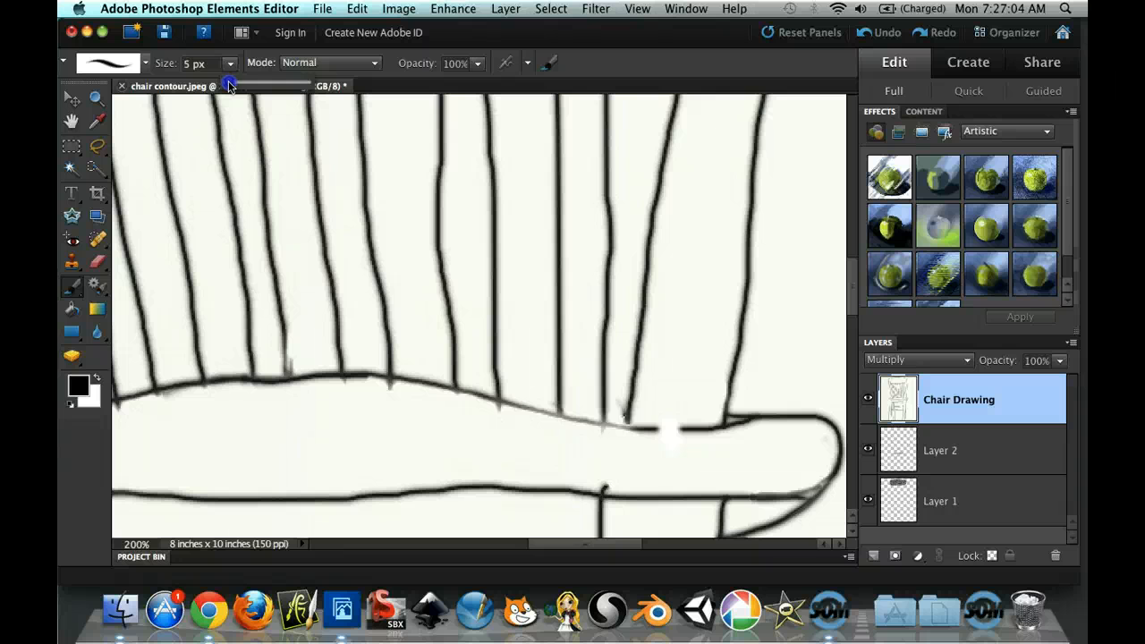
left_click_drag(228, 85, 228, 85)
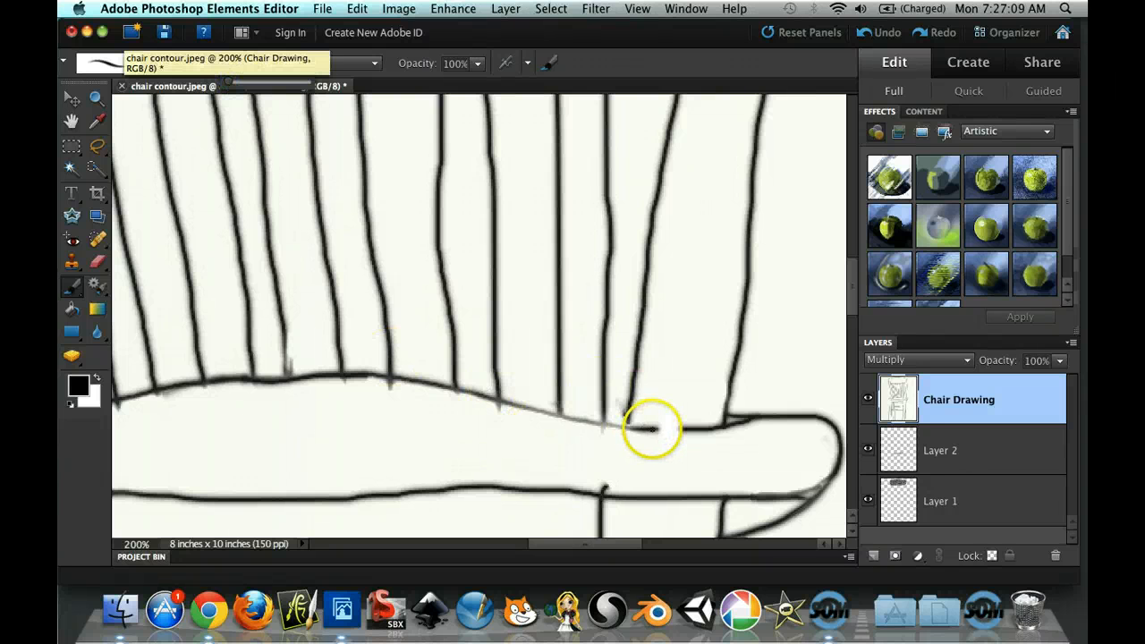
left_click_drag(649, 427, 720, 427)
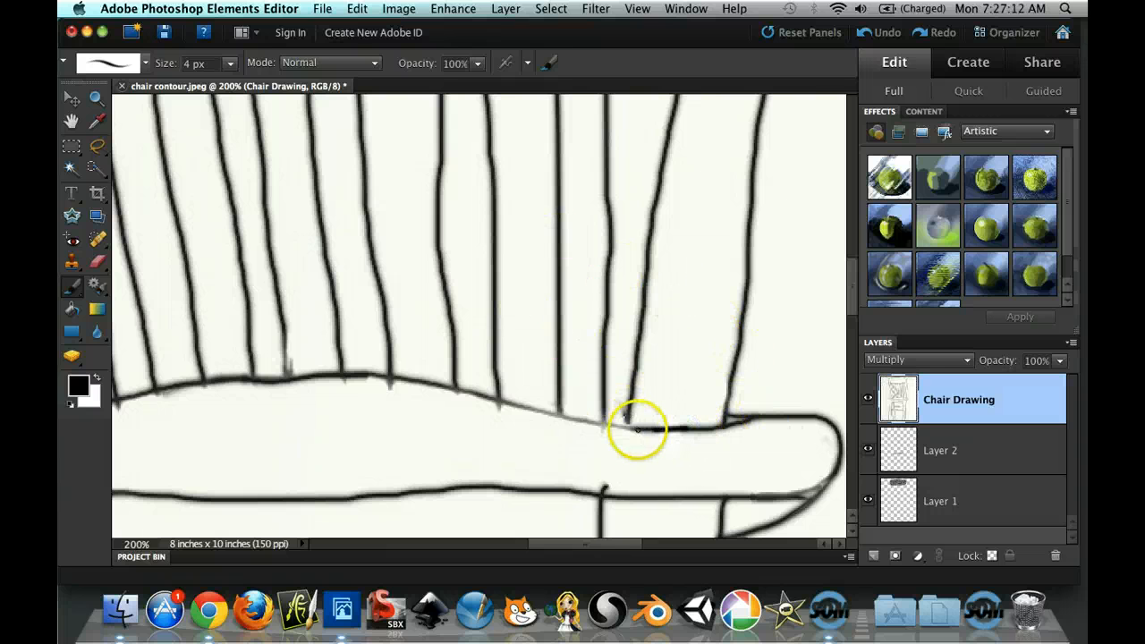
left_click_drag(630, 418, 629, 424)
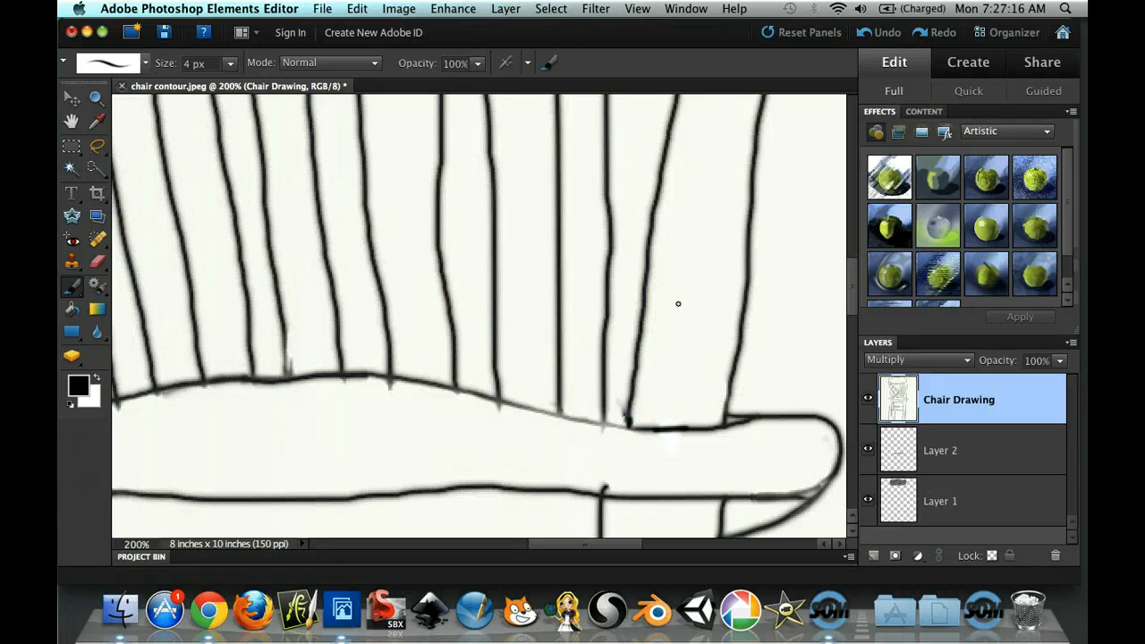
- Select the interior of the repaired seat outline with the Magic Wand
key("super+minus")
key("super+minus")
key("super+0")
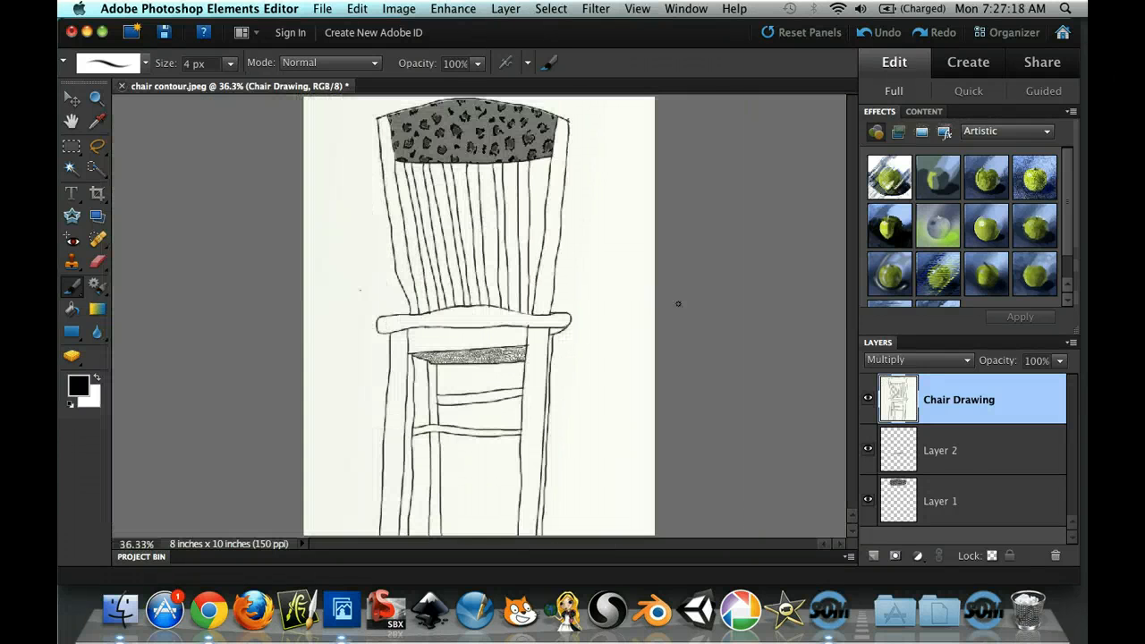
left_click(85, 171)
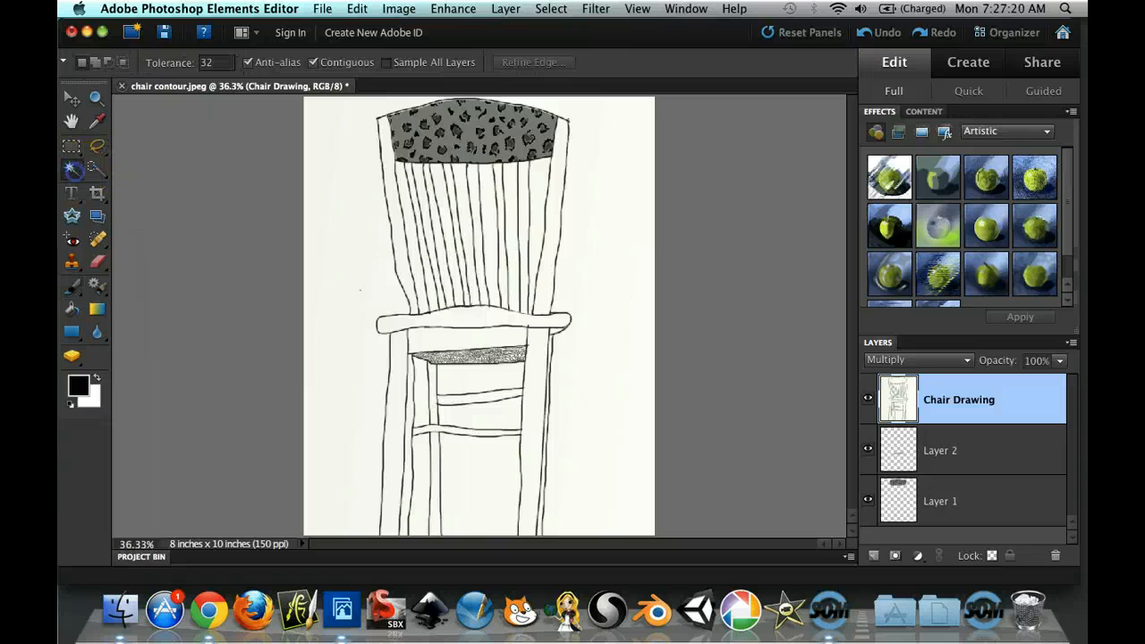
left_click(475, 324)
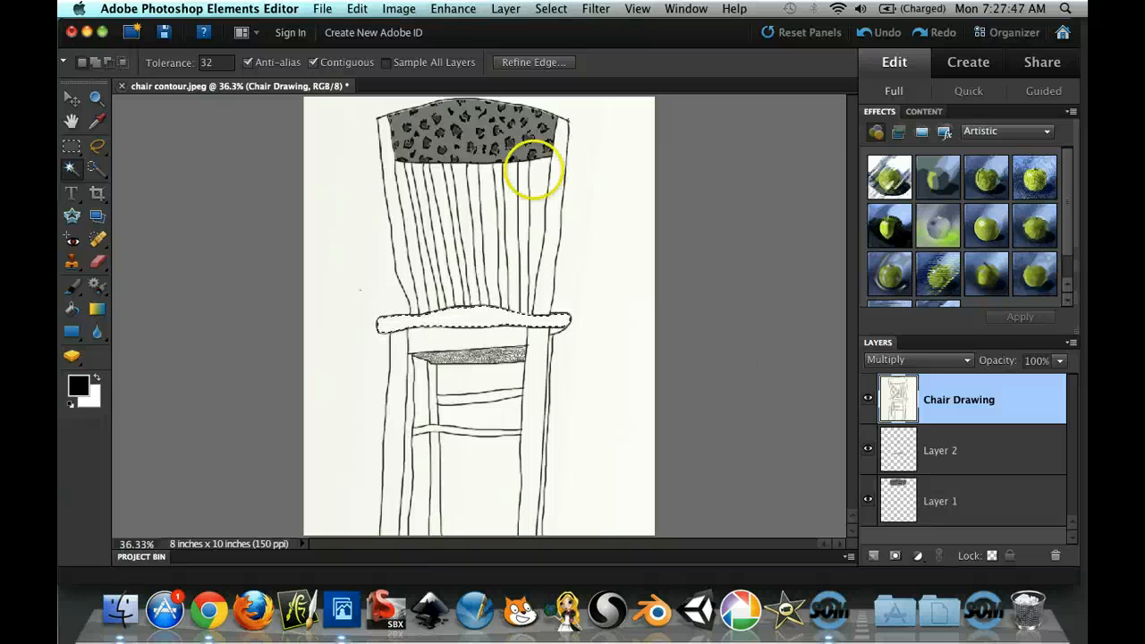
- Place BRICKZZZZ.jpeg into the chair contour document
left_click(322, 9)
left_click(384, 202)
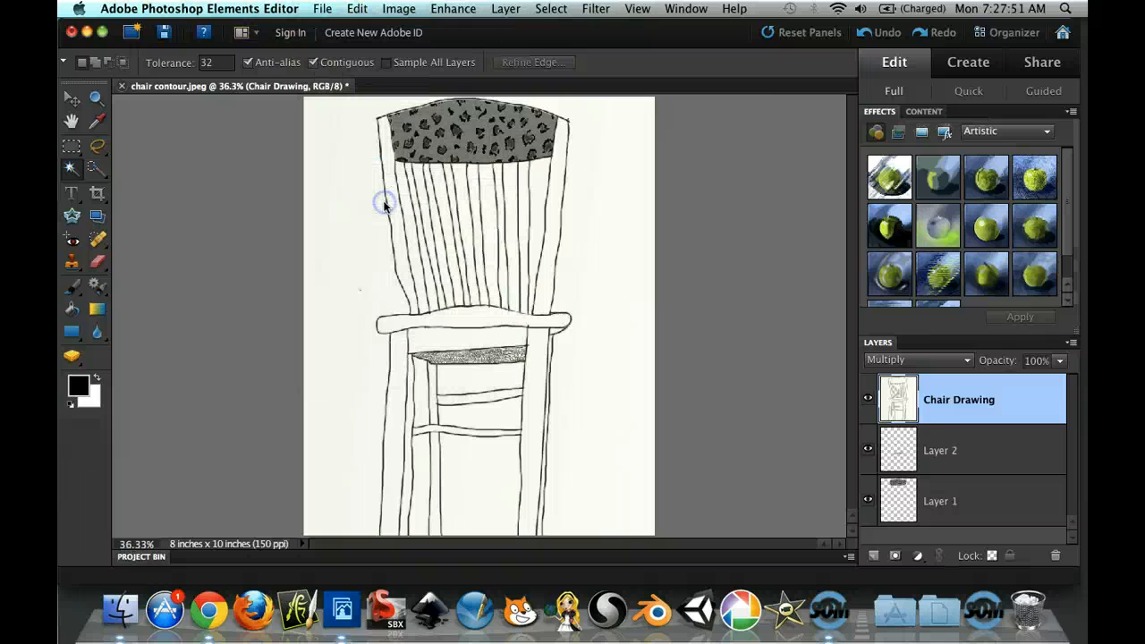
left_click(322, 9)
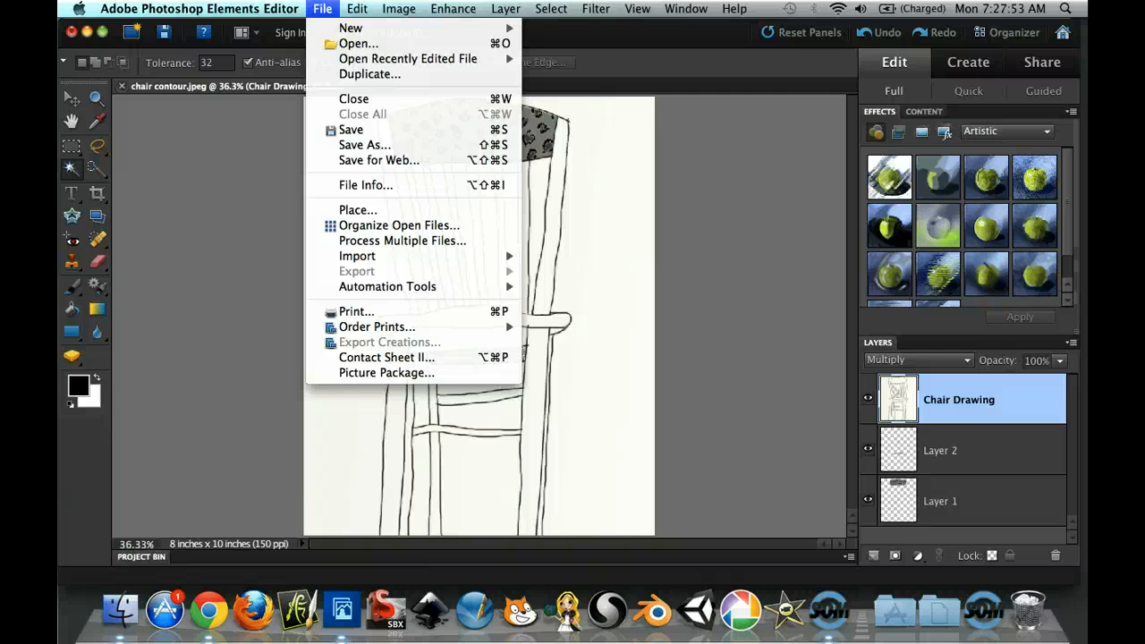
left_click(396, 214)
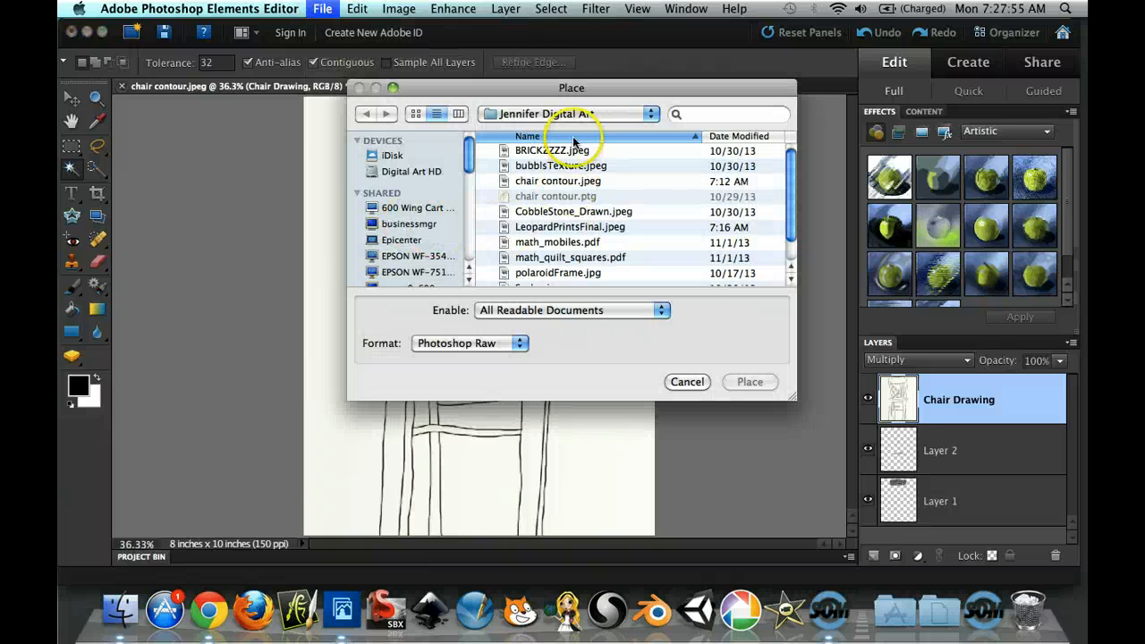
left_click(571, 150)
left_click(749, 382)
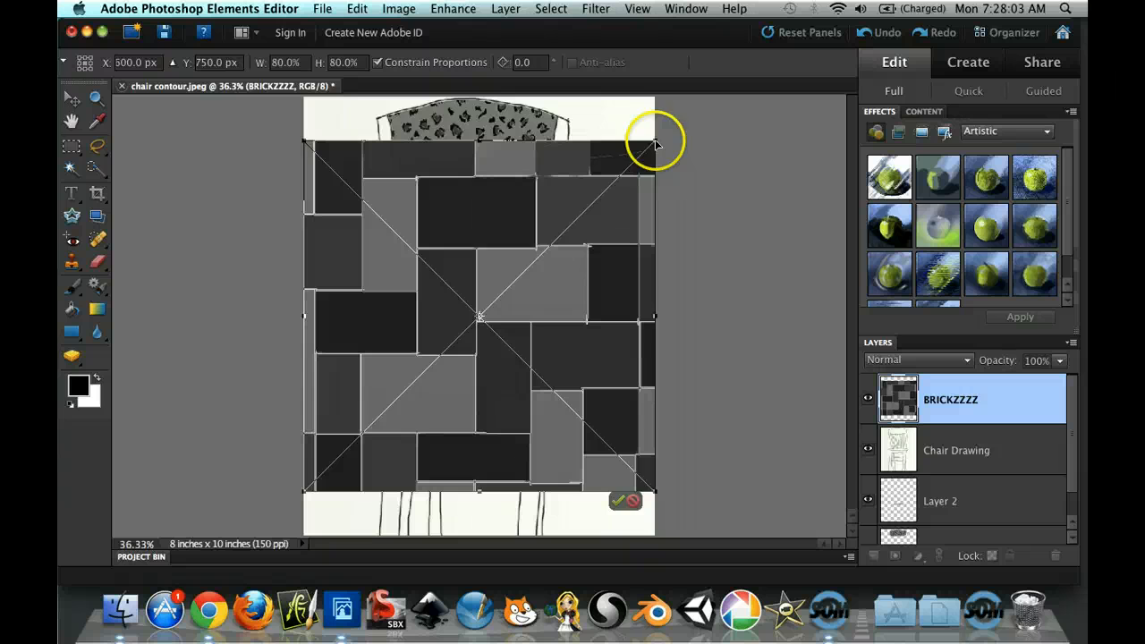
- Scale the brick texture to 16.4% width and 47.5% height so it covers the chair's left front leg, and commit the placement
left_click_drag(656, 143, 418, 342)
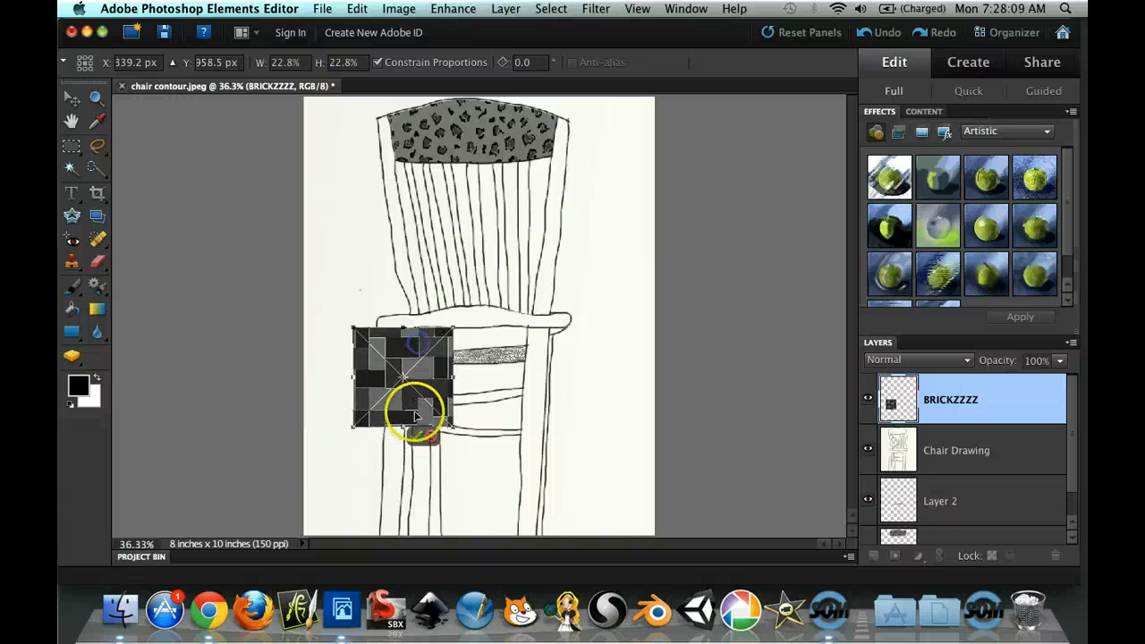
left_click_drag(402, 427, 400, 534)
left_click(420, 384)
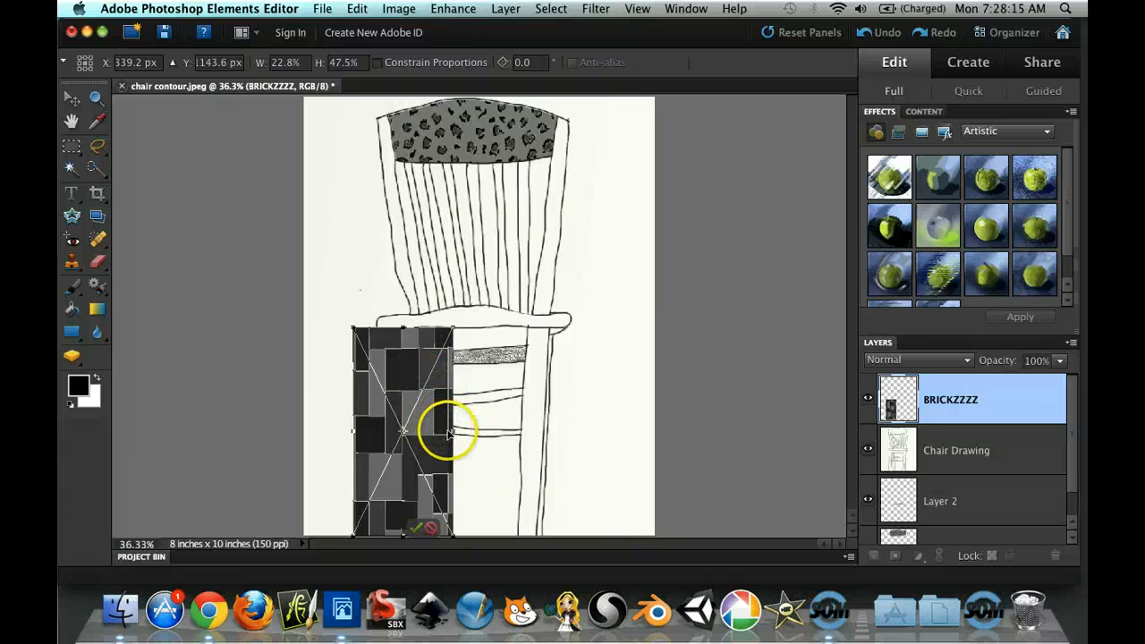
left_click_drag(449, 432, 424, 437)
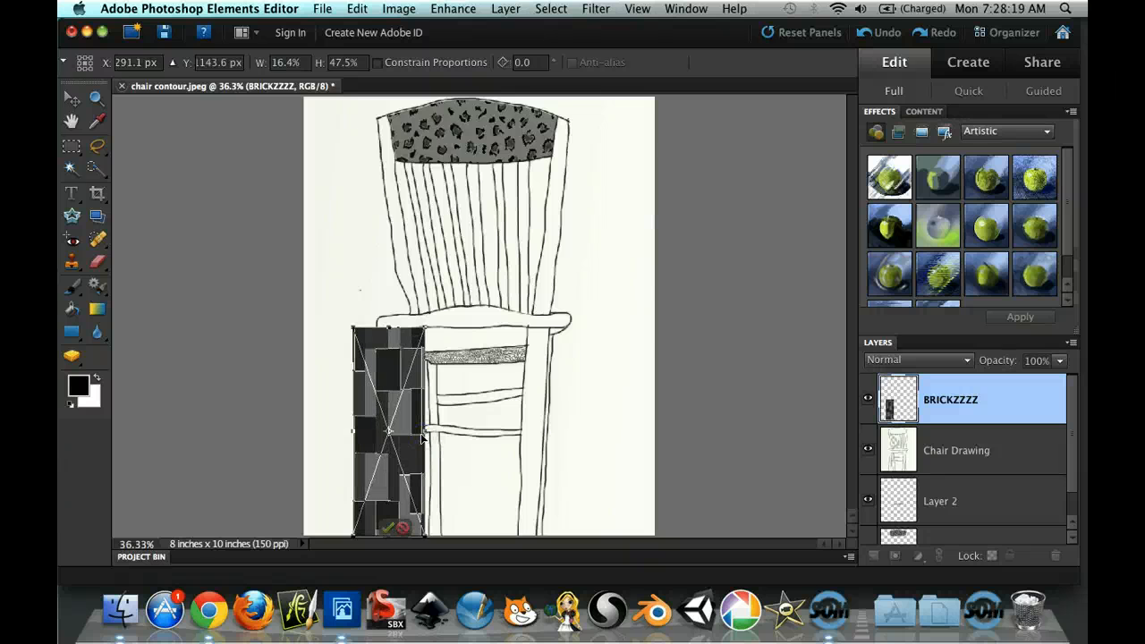
key("Return")
- Move the BRICKZZZZ layer directly below the Chair Drawing layer and make Chair Drawing the active layer
key("w")
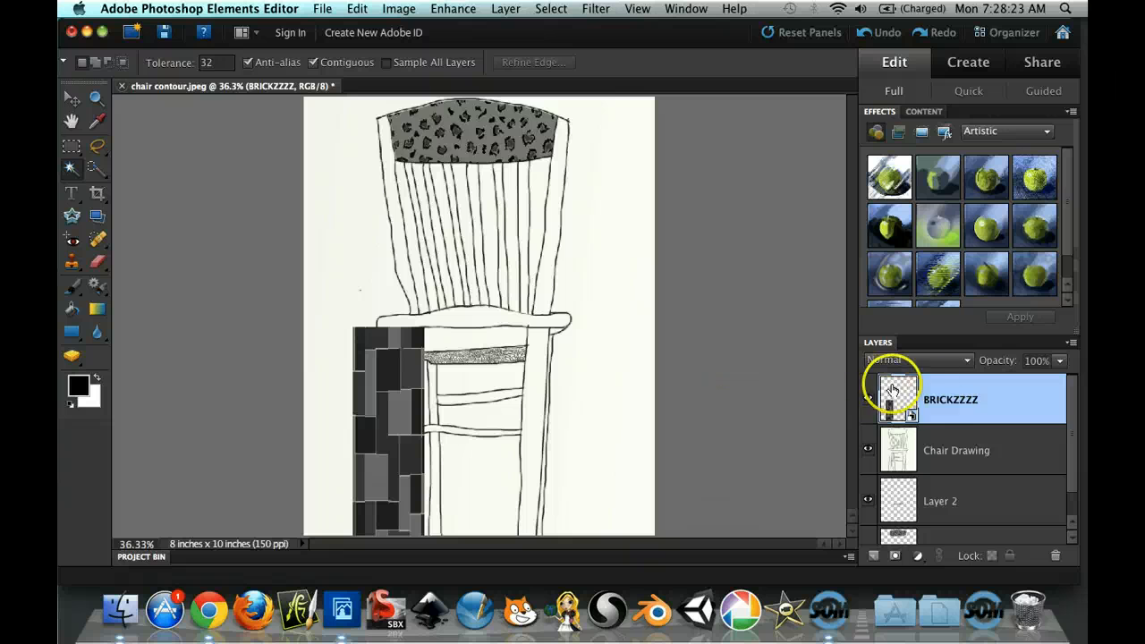
mouse_move(892, 385)
left_mouse_down()
mouse_move(953, 436)
mouse_move(961, 465)
left_mouse_up()
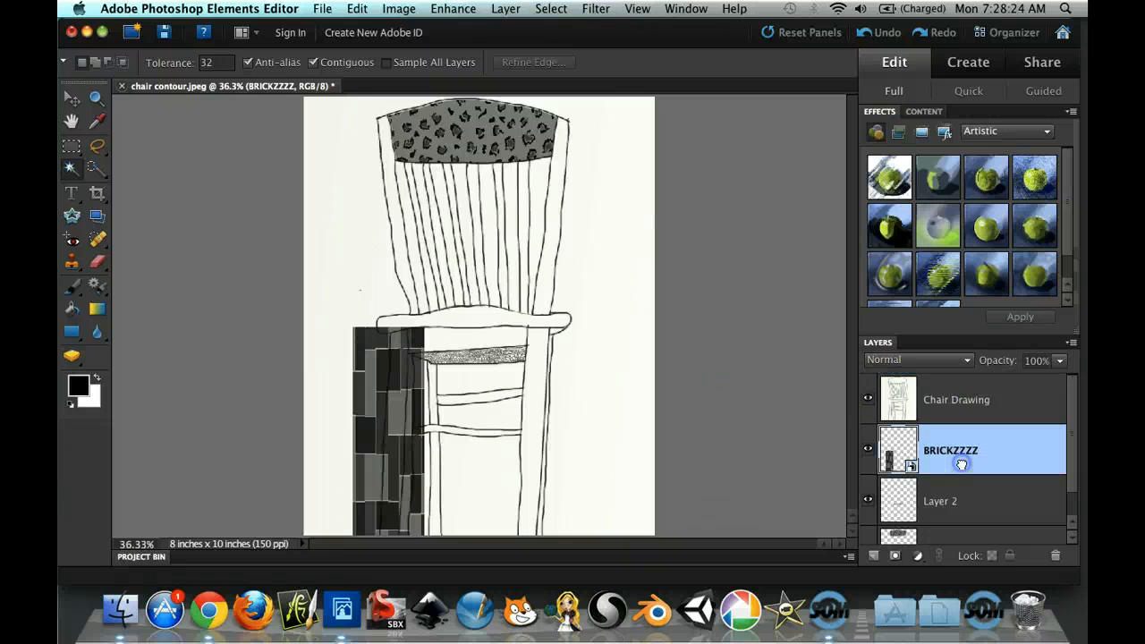
left_click(947, 404)
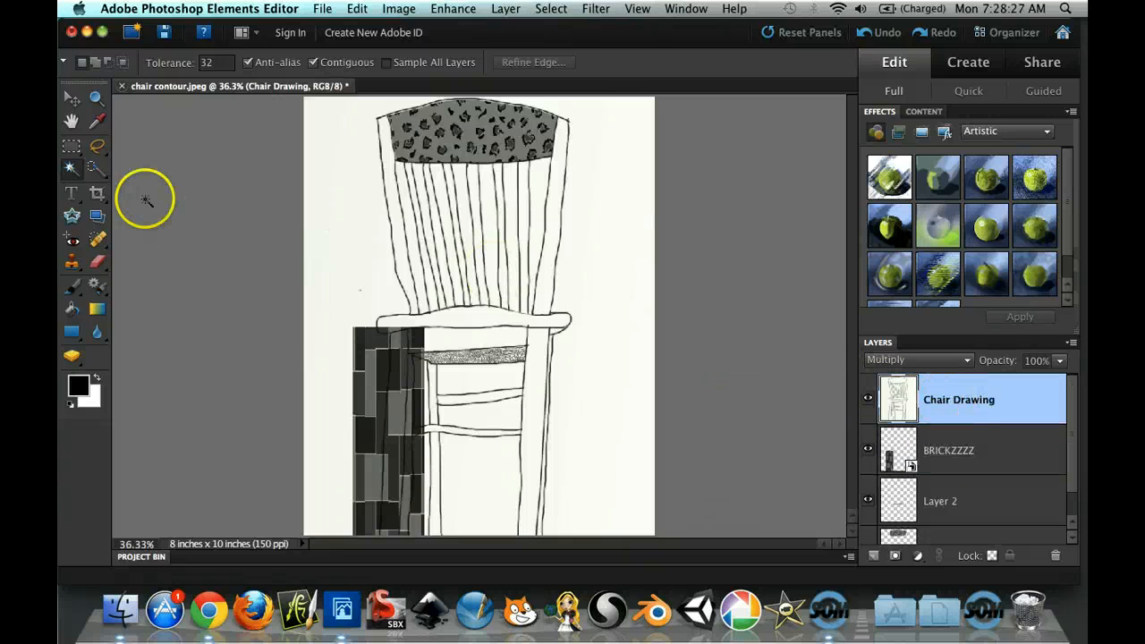
- Try the Magic Wand on the left front leg with the BRICKZZZZ layer active
left_click(951, 452)
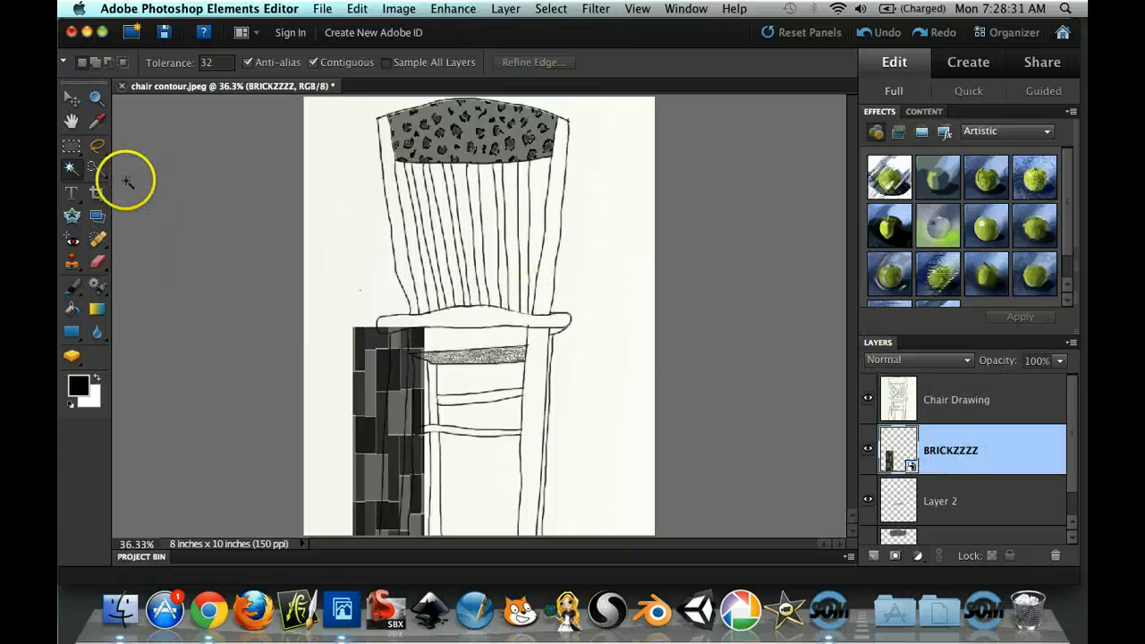
left_click(405, 381)
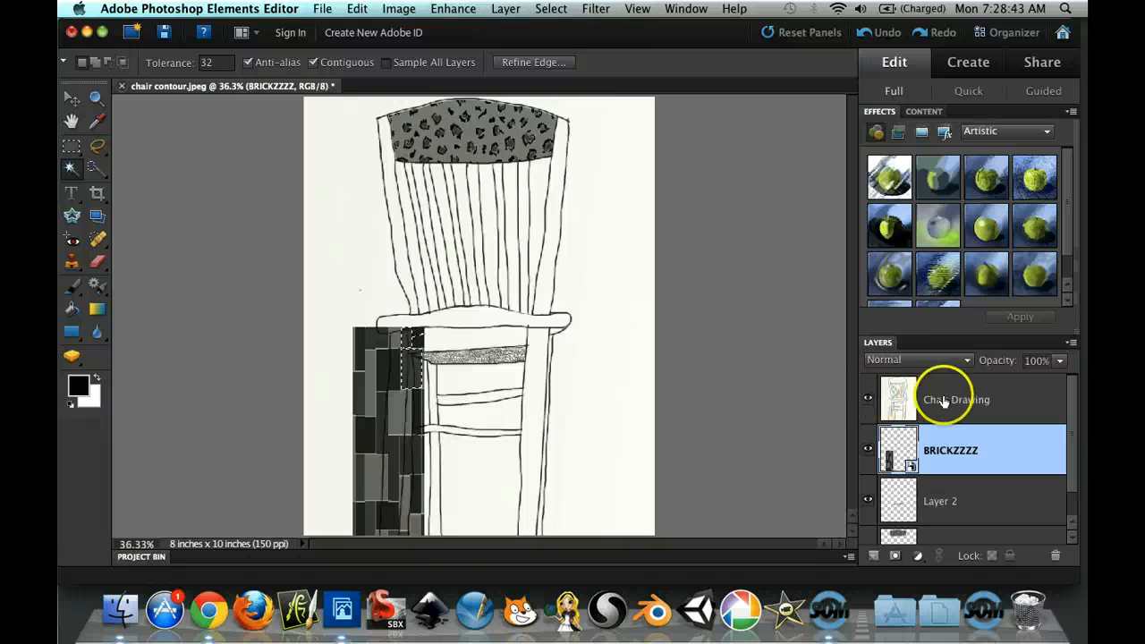
- Select the interior of the left front leg's outline with the Magic Wand on the Chair Drawing layer
left_click(986, 412)
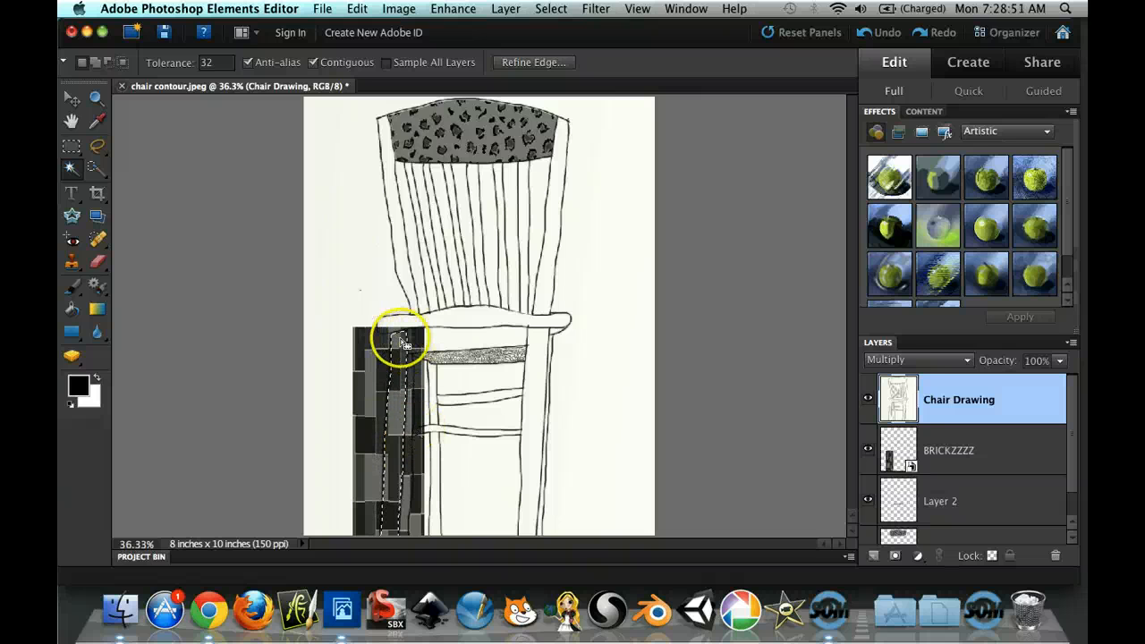
left_click(404, 483)
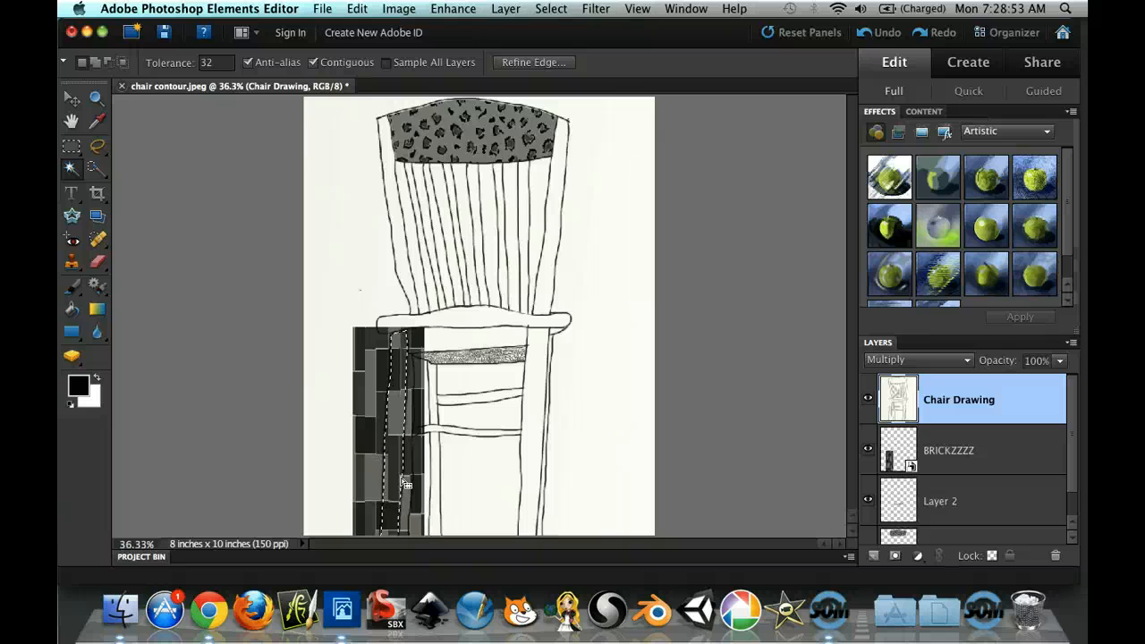
left_click(402, 462)
left_click(403, 327)
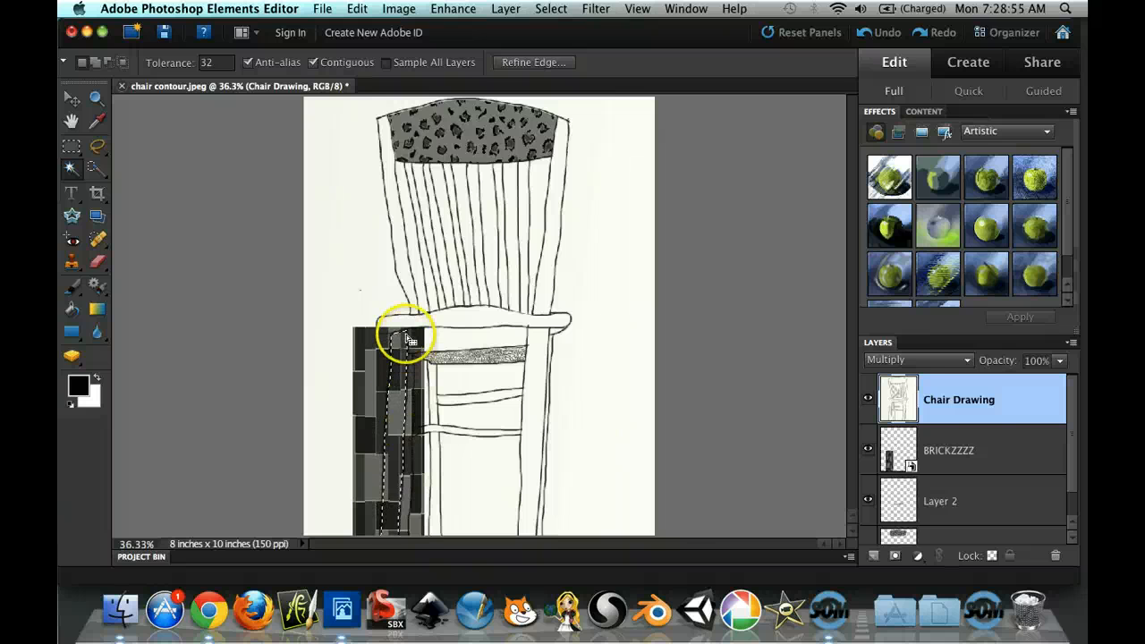
left_click(396, 439)
left_click(399, 519)
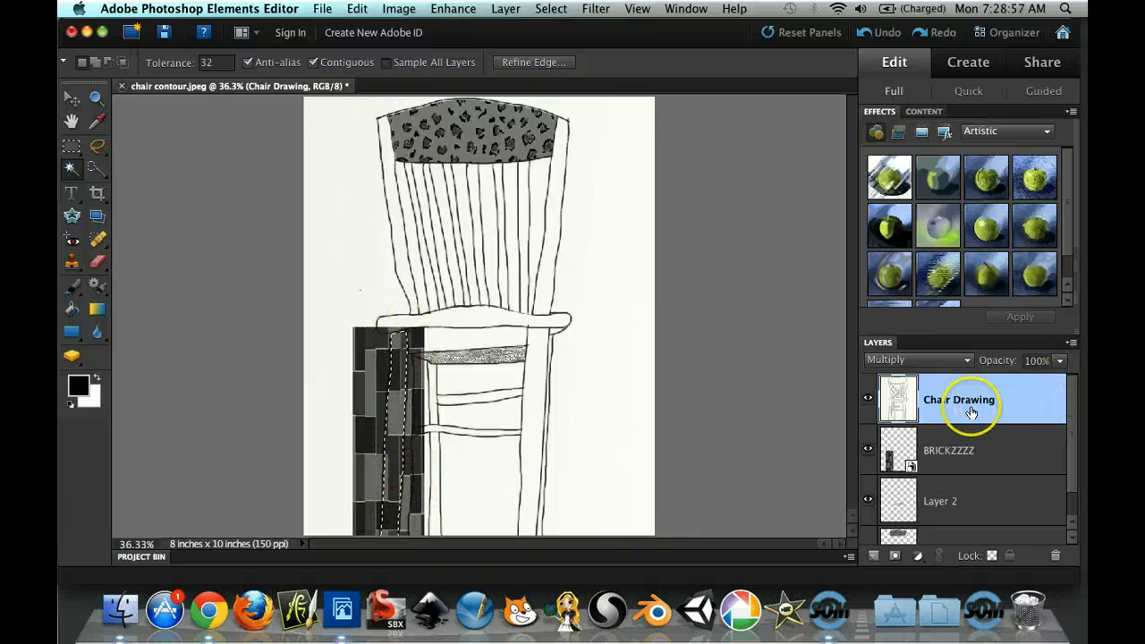
- Try copying the selected leg area from the Chair Drawing layer onto a new layer, and undo it
left_click(357, 9)
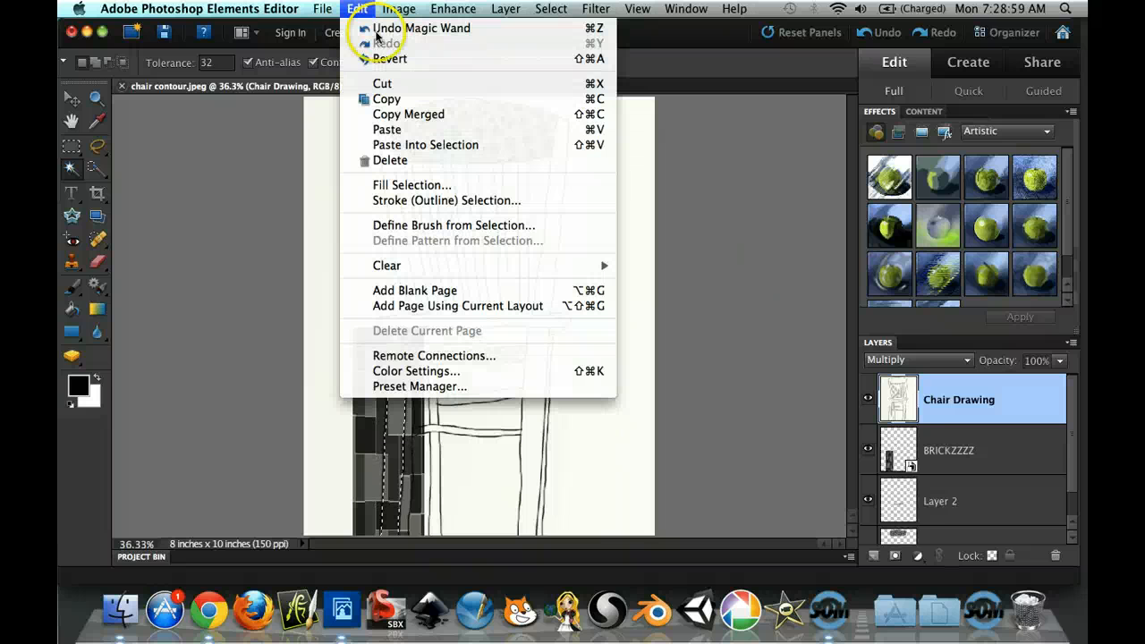
left_click(387, 130)
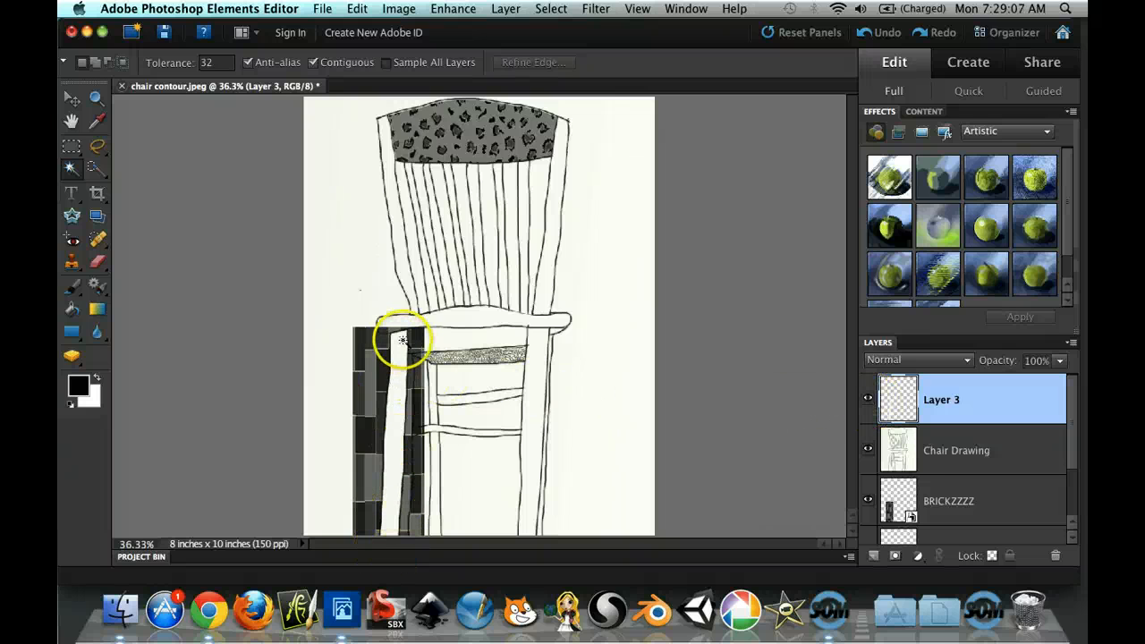
left_click(953, 450)
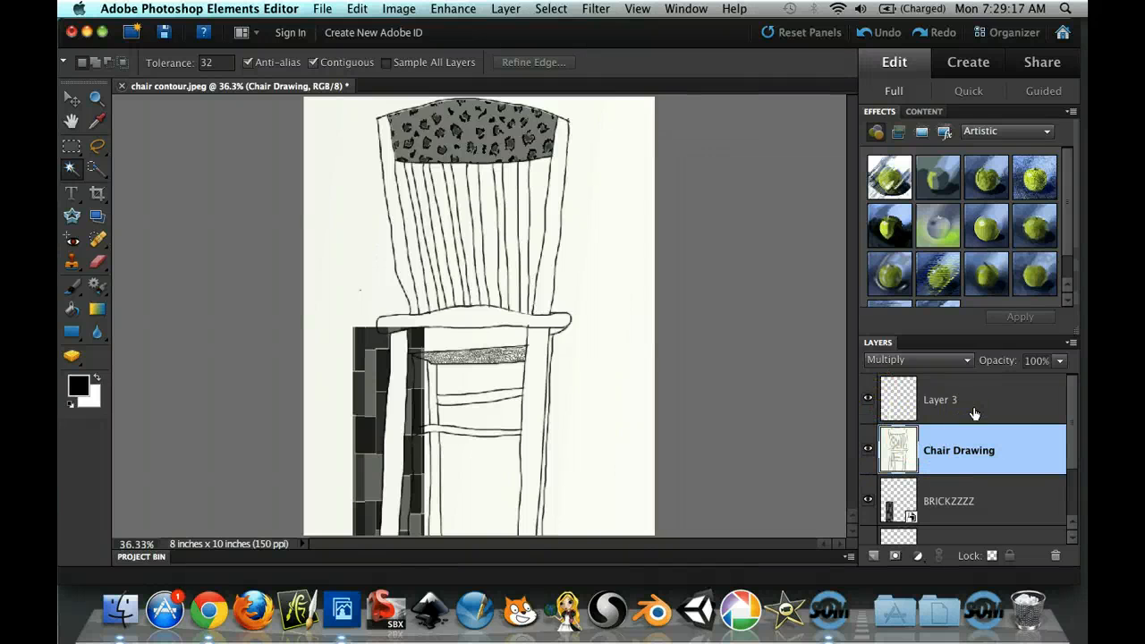
key("super+z")
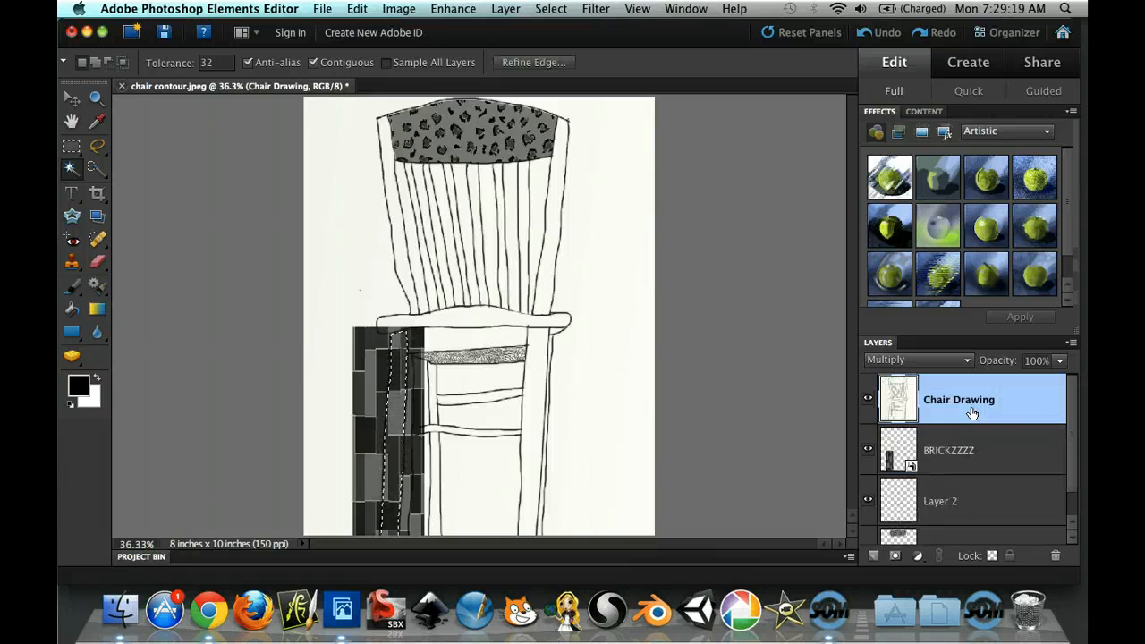
- Copy the leg-shaped selection of the BRICKZZZZ layer onto a new layer and delete the BRICKZZZZ layer
left_click(957, 459)
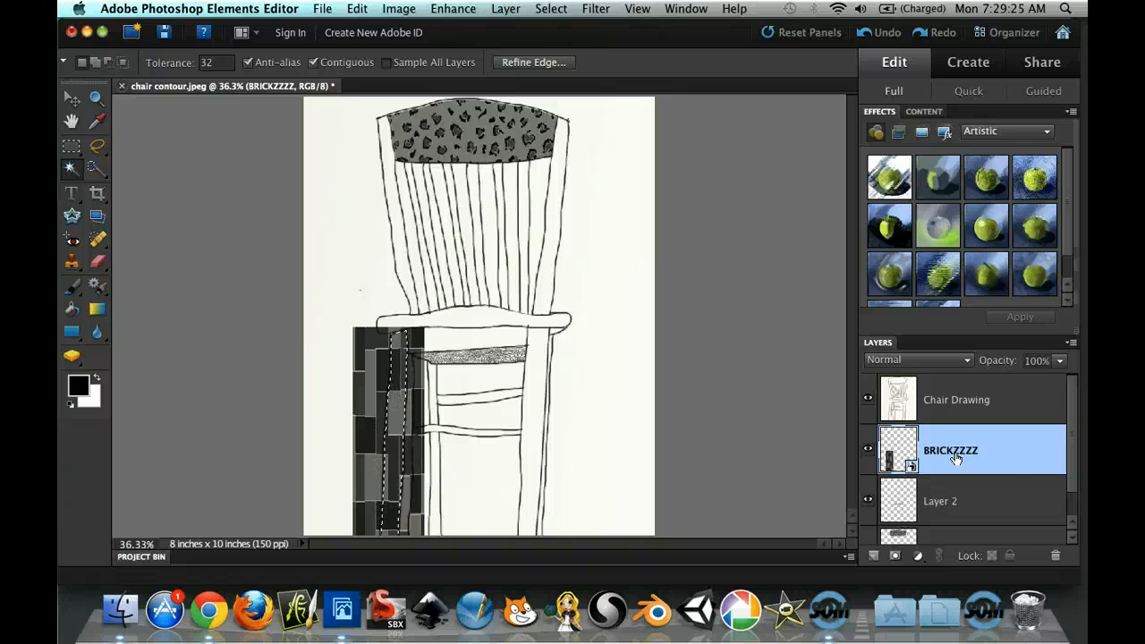
key("super+j")
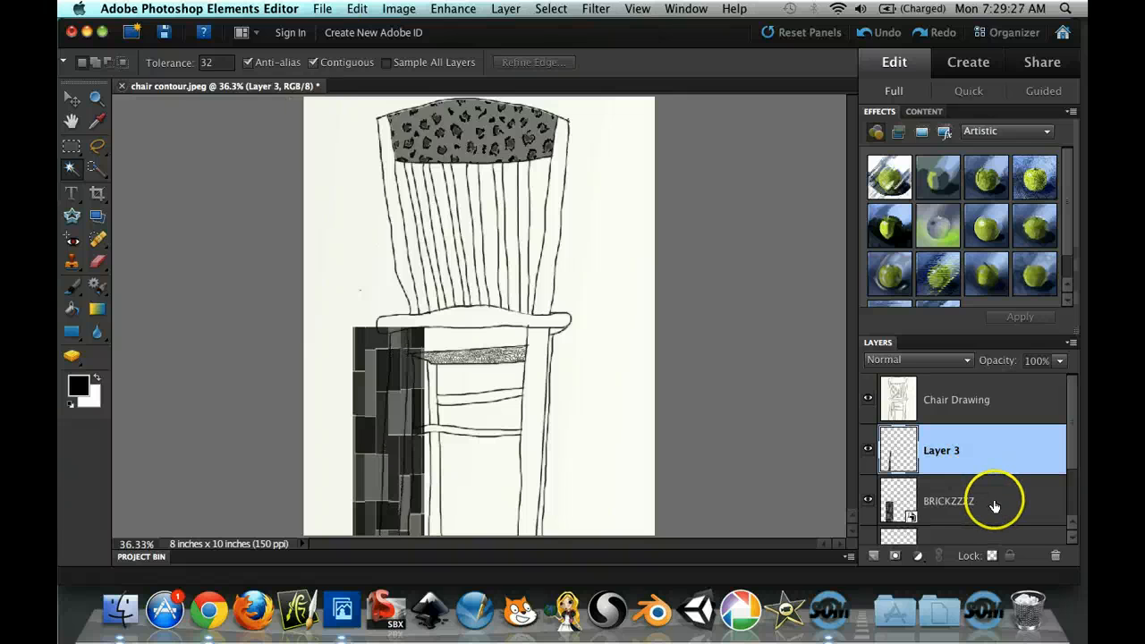
left_click_drag(1031, 529, 1055, 555)
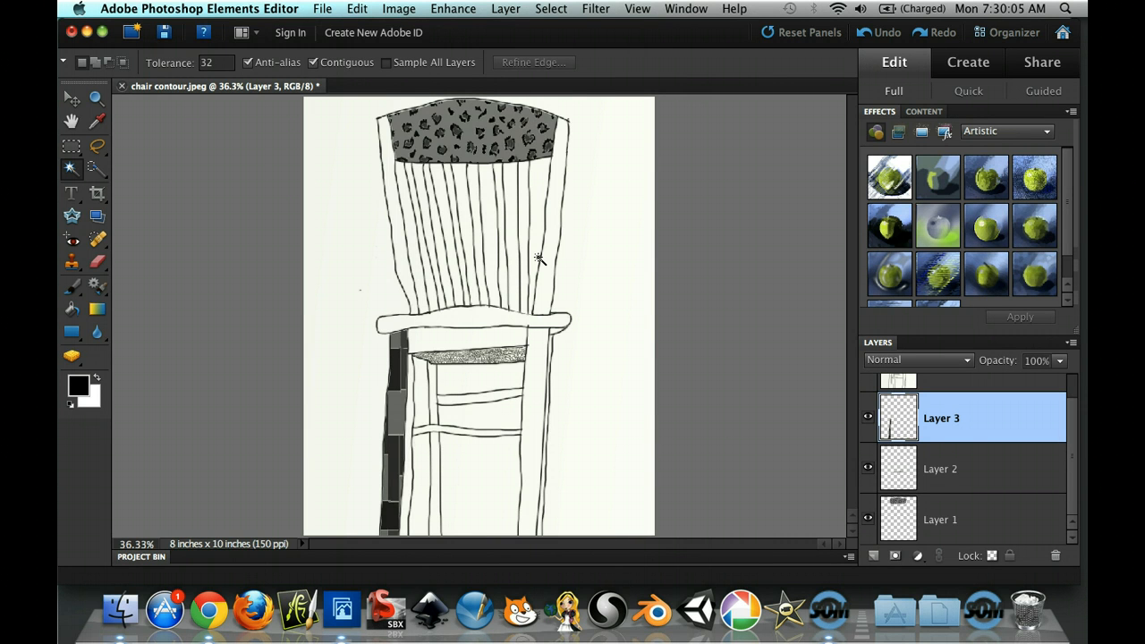
- Save the document as chair contour.psd in Photoshop format with layers kept, in the folder with the texture files
left_click(322, 8)
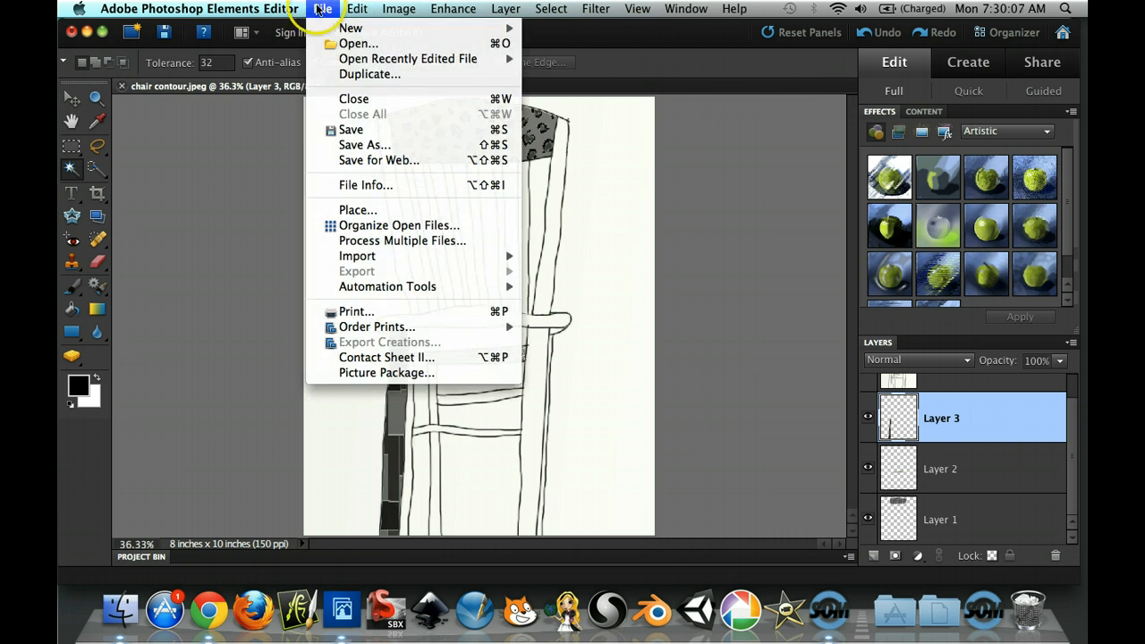
left_click(362, 128)
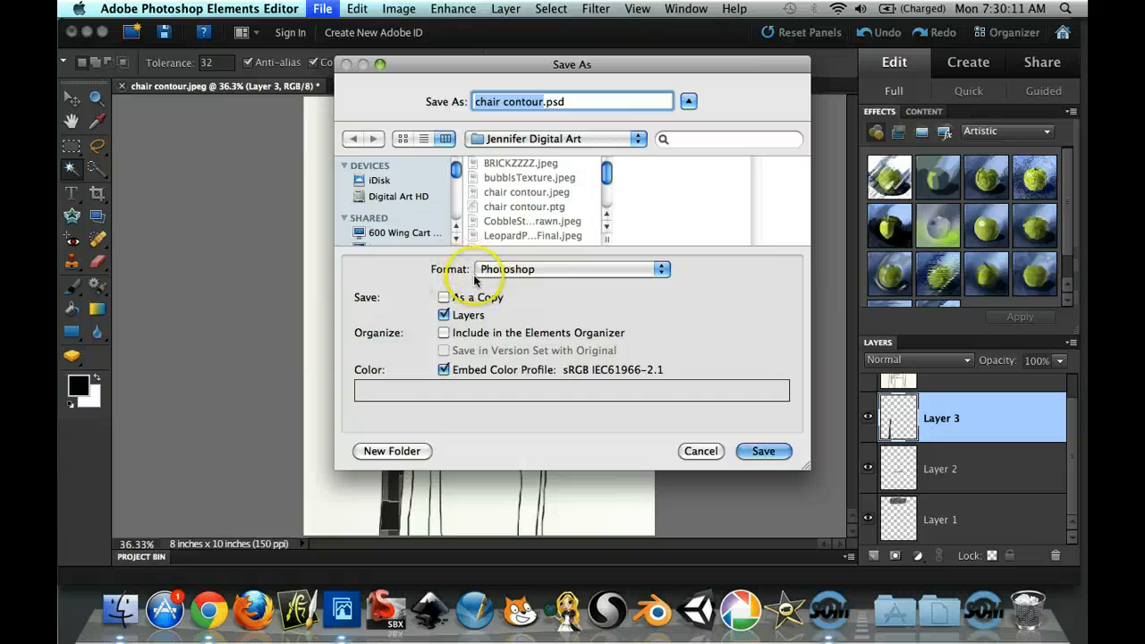
left_click(541, 140)
left_click(541, 140)
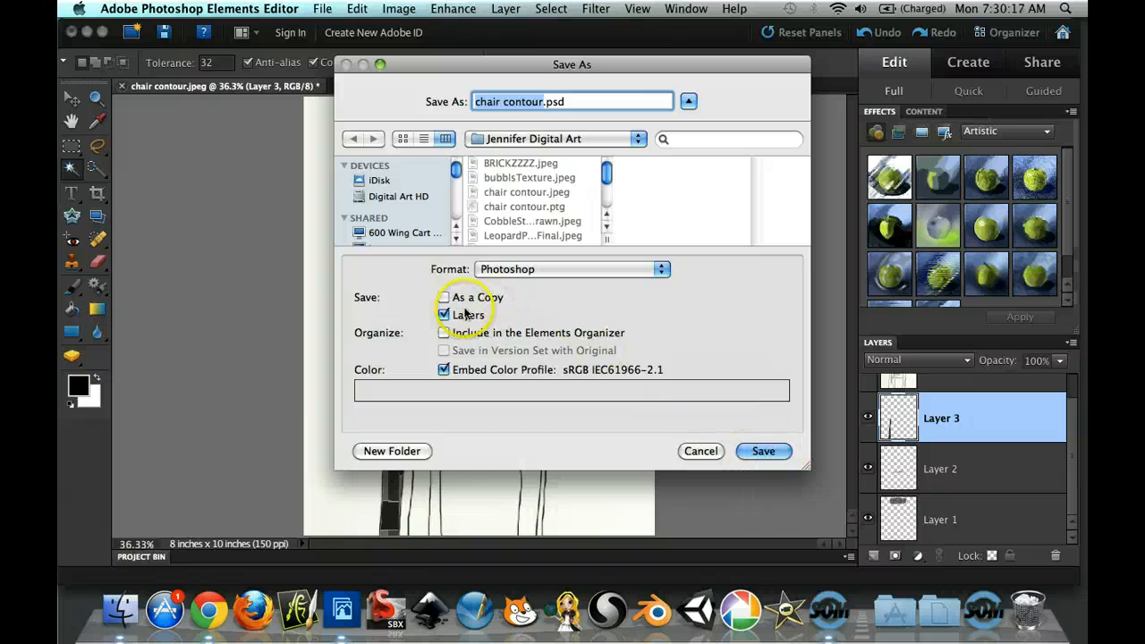
left_click(760, 451)
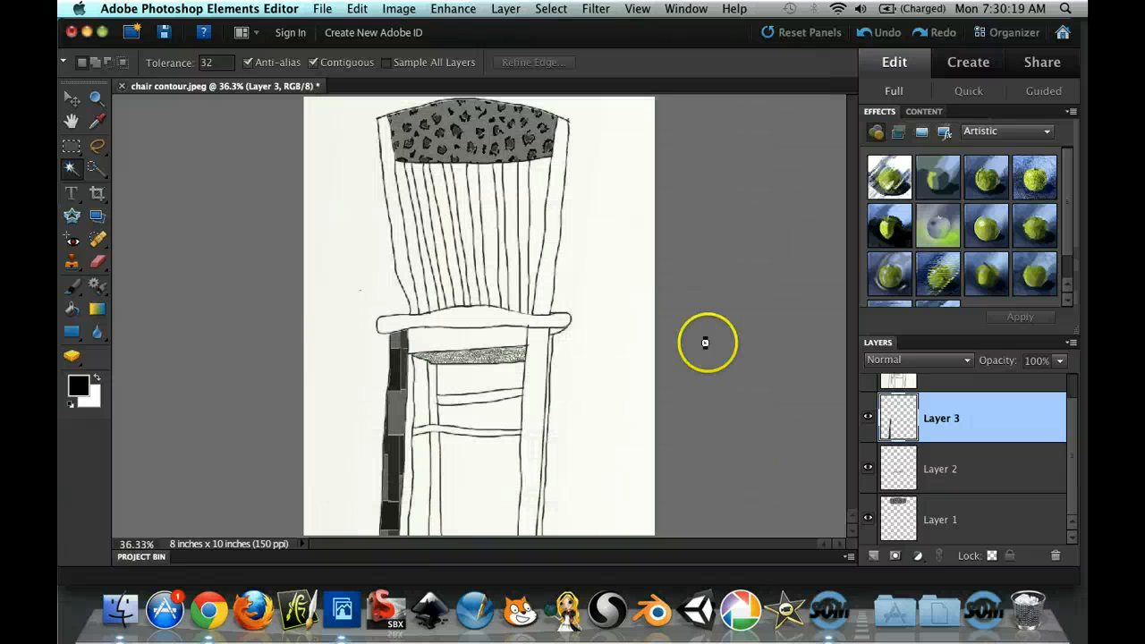